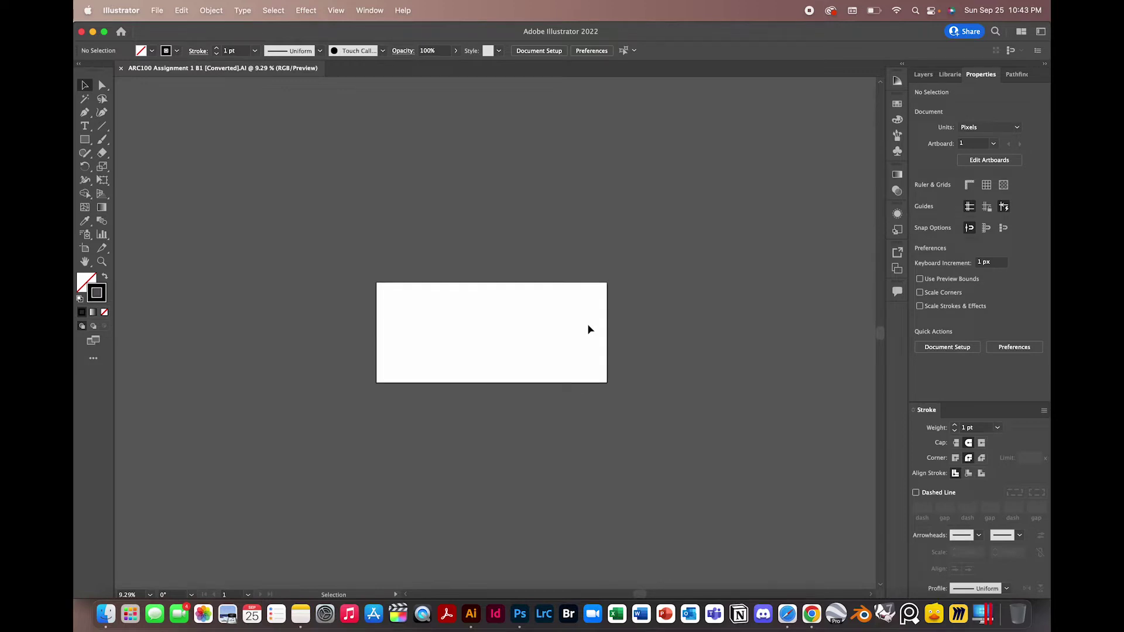
{"action": "scroll", "coordinate": [590, 330], "scroll_direction": "up", "scroll_amount": 2}
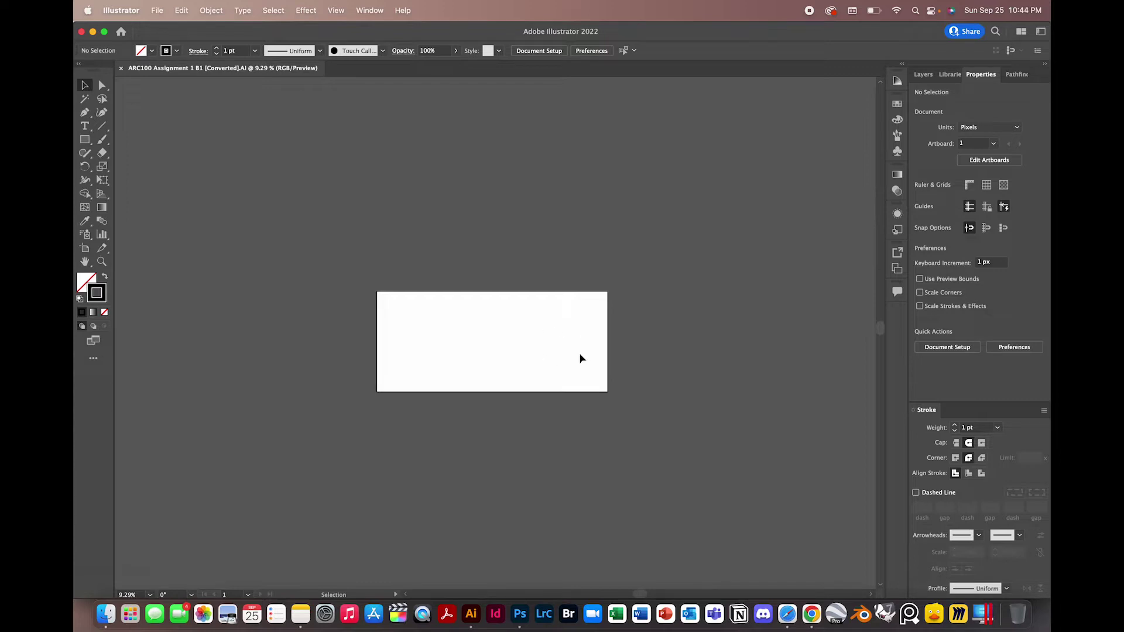
{"action": "scroll", "coordinate": [580, 359], "scroll_direction": "left", "scroll_amount": 1}
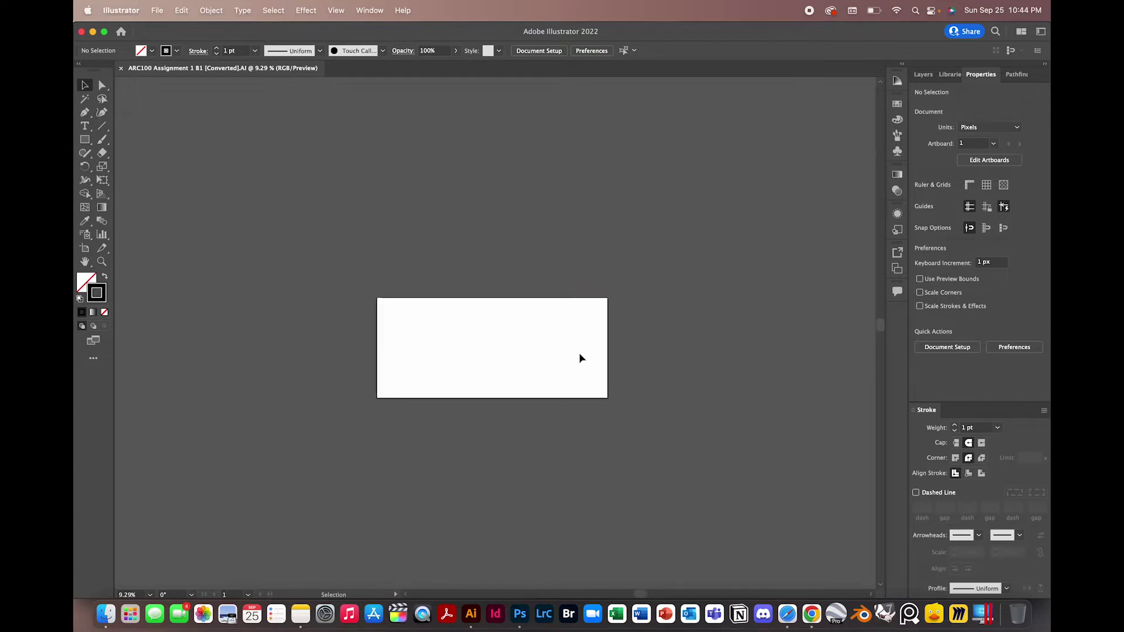
{"action": "scroll", "coordinate": [448, 347], "scroll_direction": "up", "scroll_amount": 3}
{"action": "scroll", "coordinate": [448, 347], "scroll_direction": "down", "scroll_amount": 6}
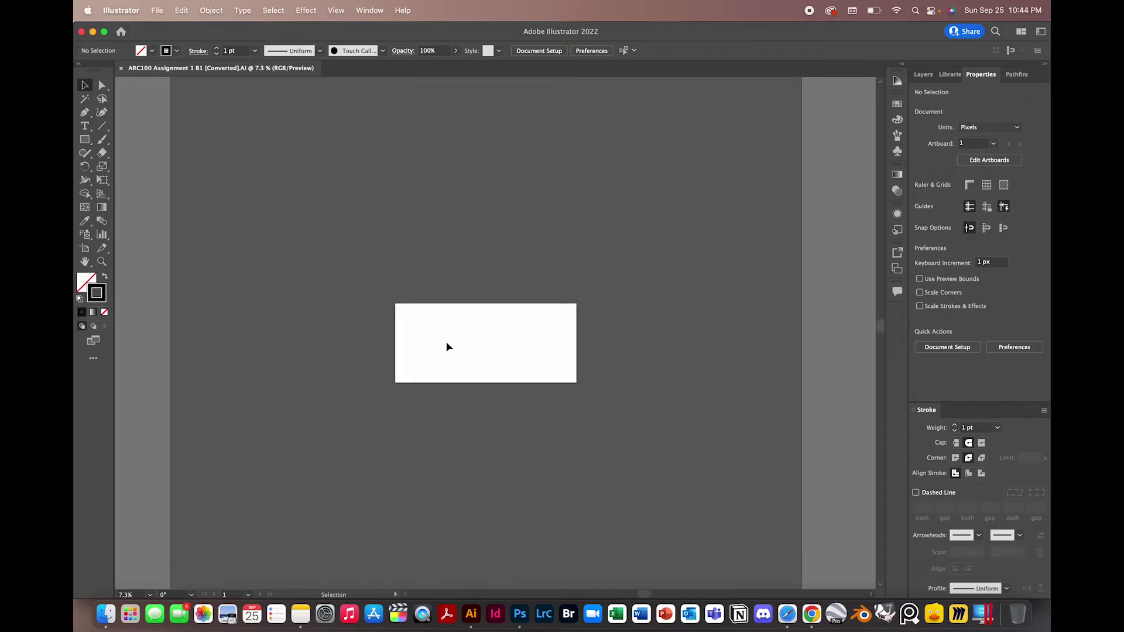
{"action": "scroll", "coordinate": [493, 346], "scroll_direction": "up", "scroll_amount": 3}
{"action": "scroll", "coordinate": [493, 347], "scroll_direction": "down", "scroll_amount": 3}
{"action": "scroll", "coordinate": [494, 347], "scroll_direction": "up", "scroll_amount": 1}
{"action": "scroll", "coordinate": [493, 342], "scroll_direction": "up", "scroll_amount": 2}
{"action": "scroll", "coordinate": [494, 342], "scroll_direction": "left", "scroll_amount": 3}
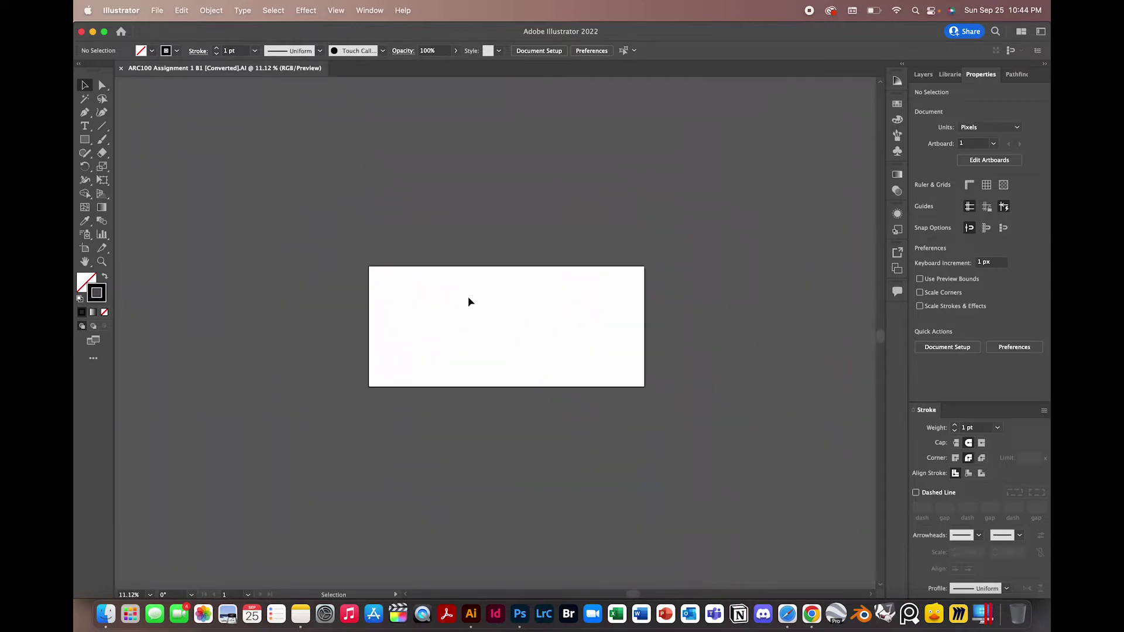
{"action": "scroll", "coordinate": [468, 301], "scroll_direction": "down", "scroll_amount": 2}
{"action": "scroll", "coordinate": [550, 349], "scroll_direction": "right", "scroll_amount": 2}
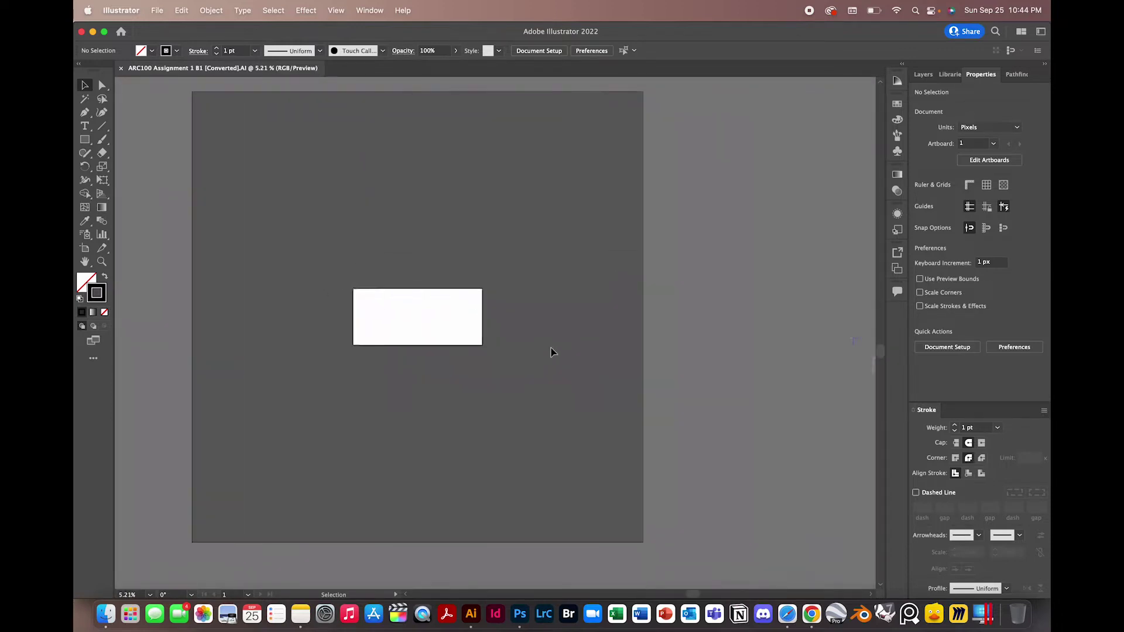
Examine the canvas around the artboard to locate the imported linework.
{"action": "scroll", "coordinate": [550, 352], "scroll_direction": "down", "scroll_amount": 2}
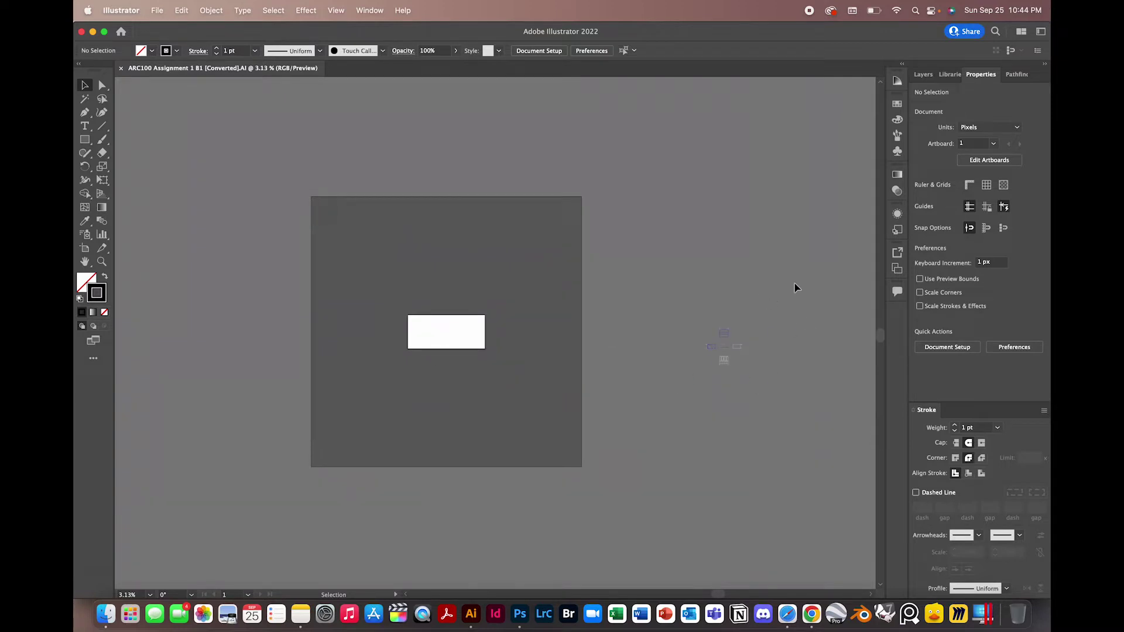
{"action": "scroll", "coordinate": [484, 312], "scroll_direction": "up", "scroll_amount": 3}
{"action": "scroll", "coordinate": [527, 312], "scroll_direction": "down", "scroll_amount": 3}
{"action": "key", "text": "super+a"}
{"action": "left_click", "coordinate": [663, 459]}
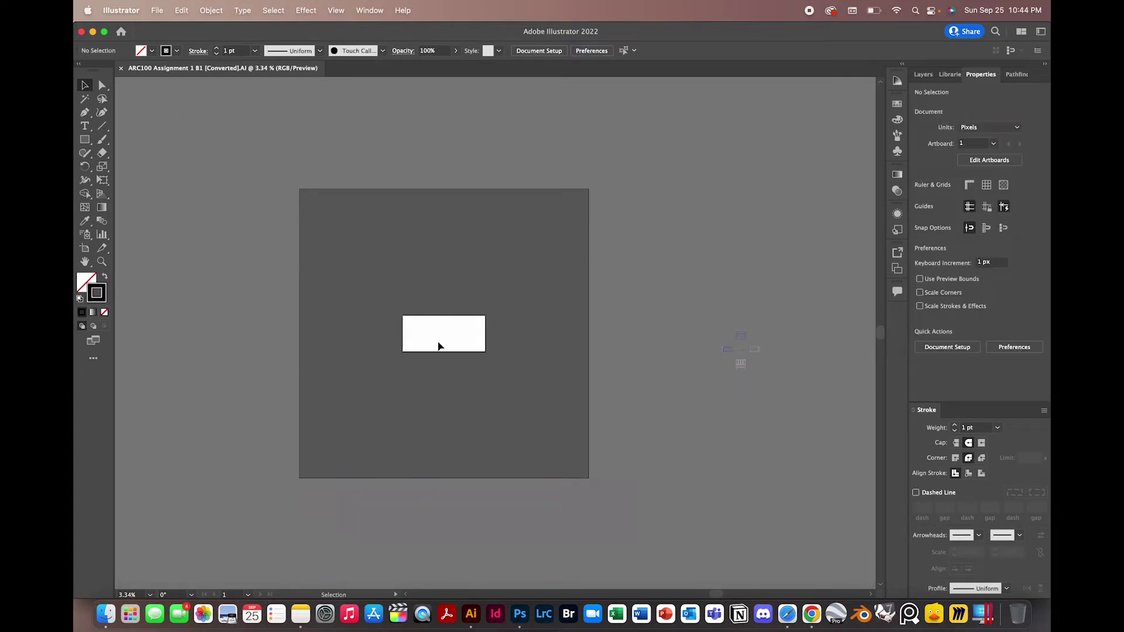
{"action": "scroll", "coordinate": [440, 346], "scroll_direction": "up", "scroll_amount": 3}
{"action": "scroll", "coordinate": [439, 348], "scroll_direction": "down", "scroll_amount": 2}
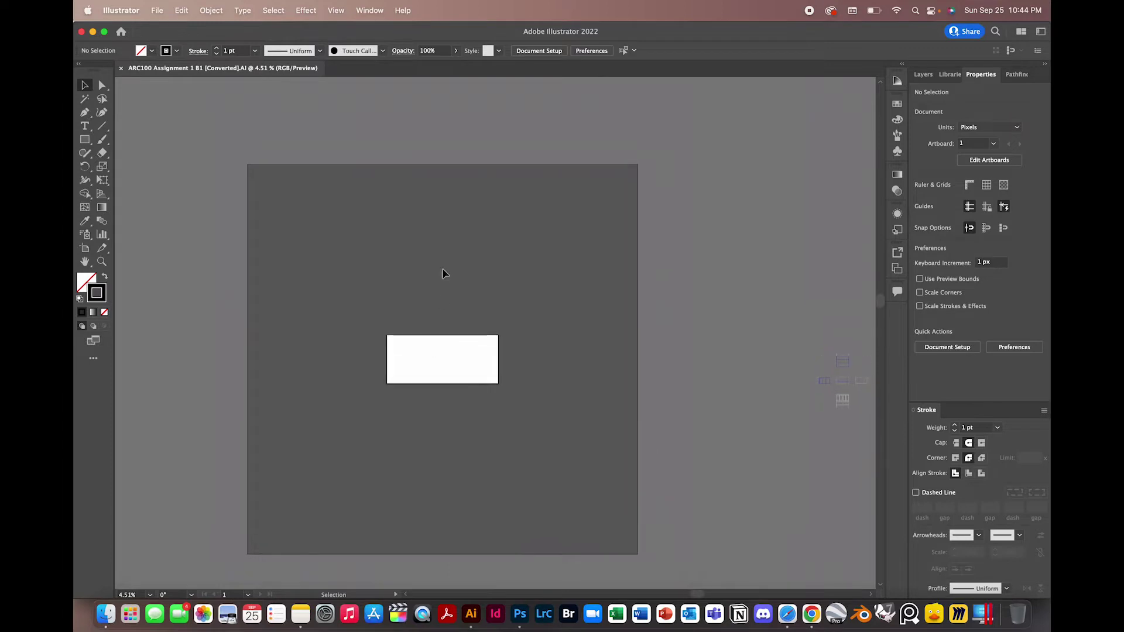
{"action": "scroll", "coordinate": [587, 331], "scroll_direction": "down", "scroll_amount": 2}
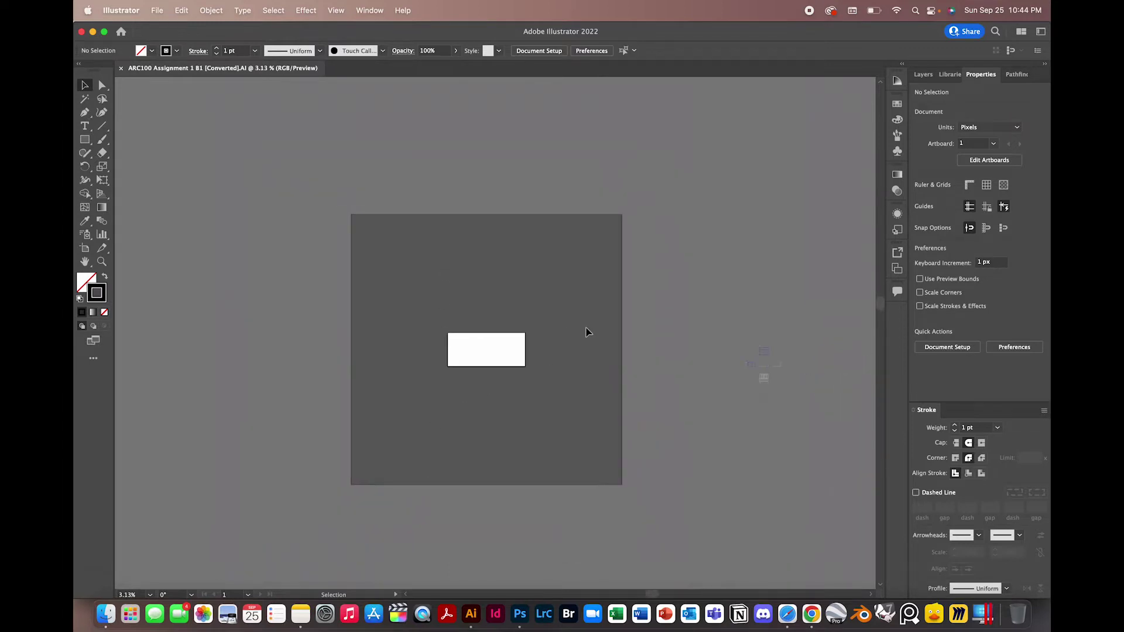
{"action": "scroll", "coordinate": [484, 306], "scroll_direction": "up", "scroll_amount": 3}
{"action": "scroll", "coordinate": [485, 306], "scroll_direction": "down", "scroll_amount": 2}
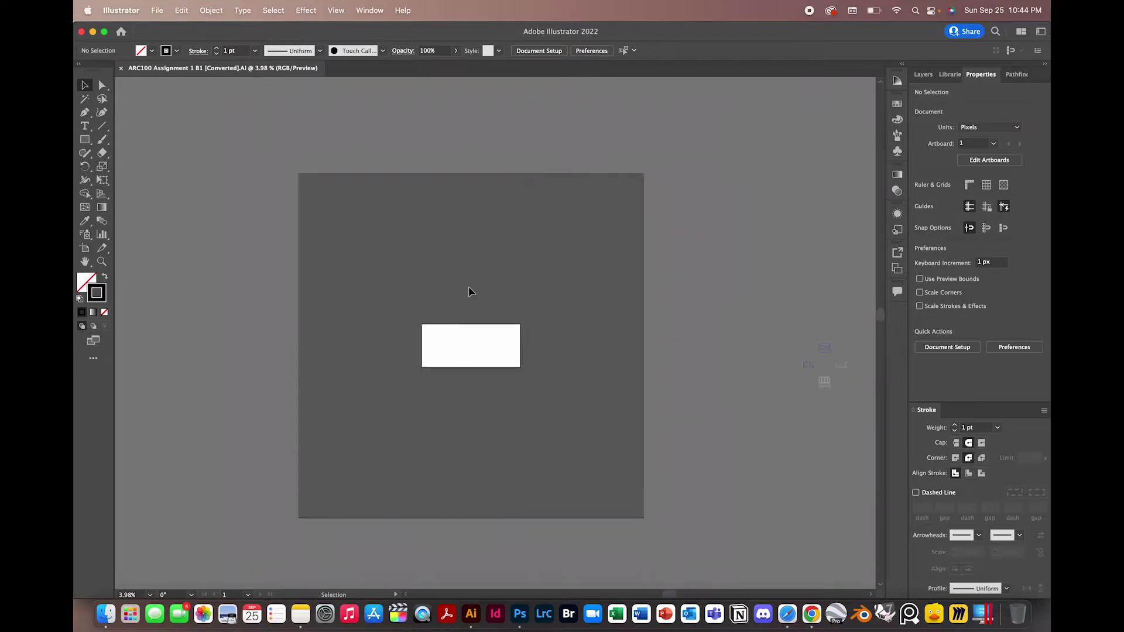
{"action": "scroll", "coordinate": [449, 470], "scroll_direction": "down", "scroll_amount": 1}
Move the entire imported drawing with its square frame from the outer canvas onto the artboard, and deselect it.
{"action": "left_click", "coordinate": [716, 395]}
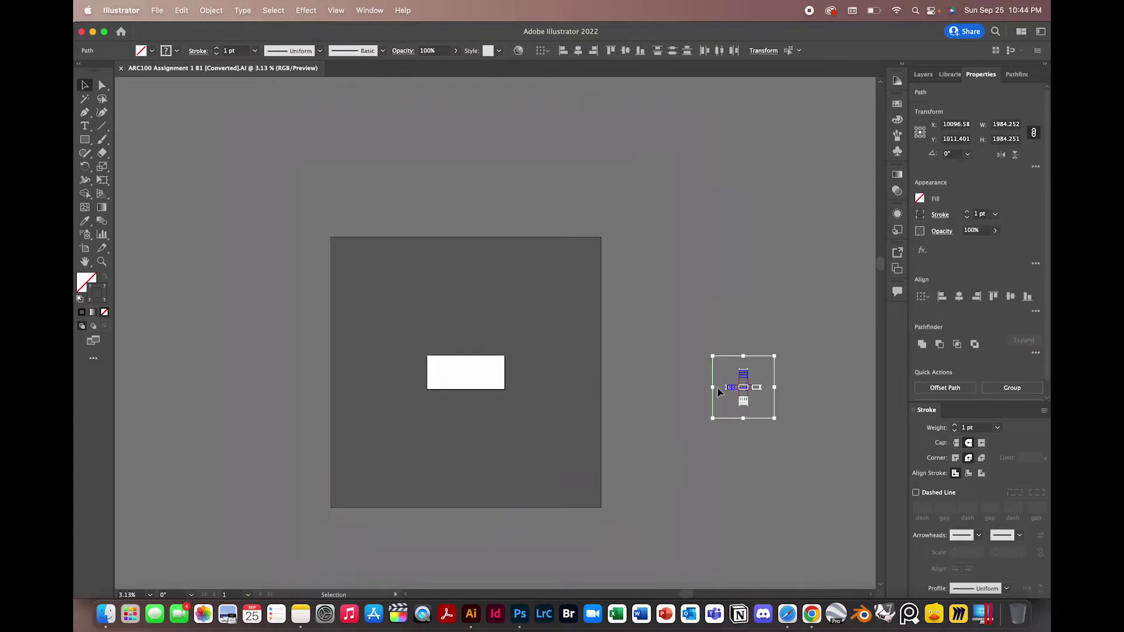
{"action": "left_click_drag", "start_coordinate": [713, 372], "coordinate": [435, 355]}
{"action": "scroll", "coordinate": [521, 362], "scroll_direction": "up", "scroll_amount": 2}
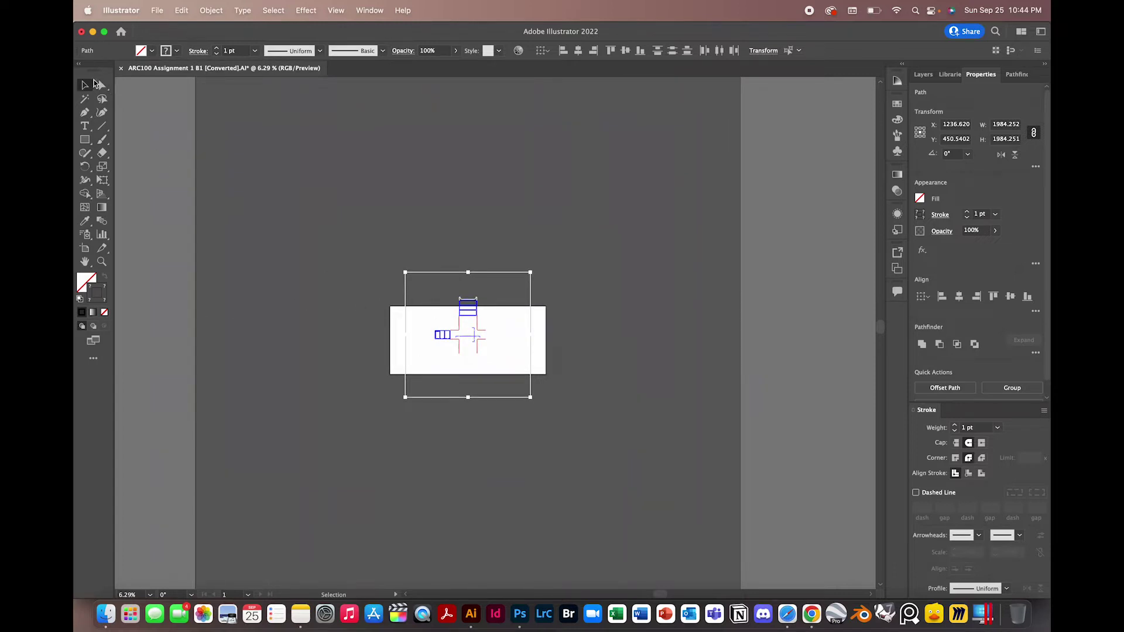
{"action": "left_click", "coordinate": [490, 236]}
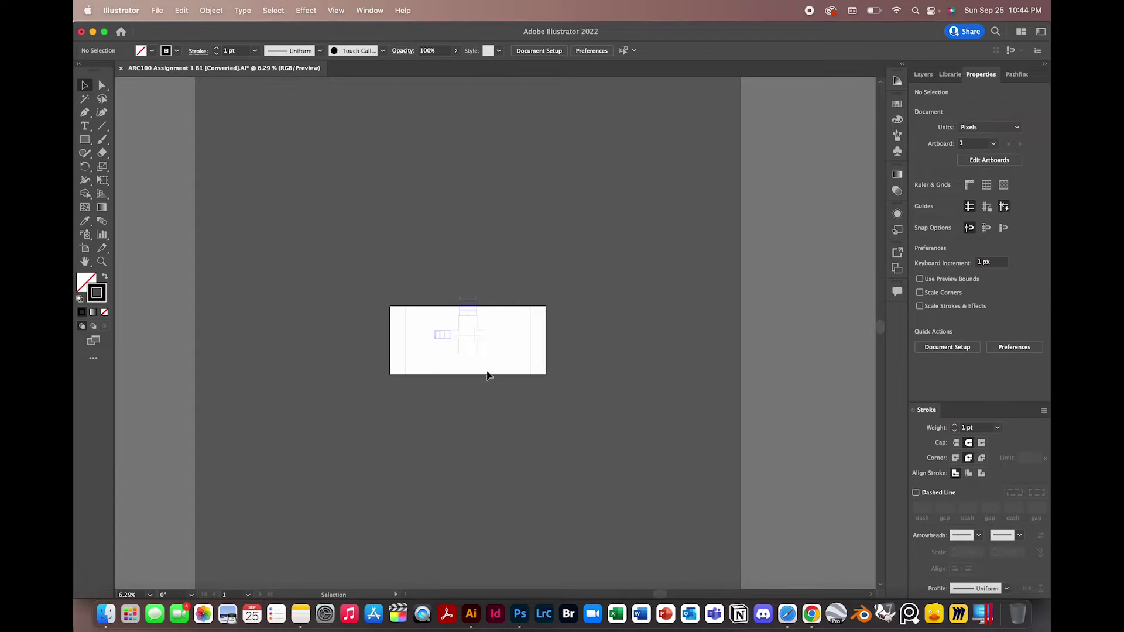
Resize Artboard 2 by its upper-left corner to meet the green frame's upper-left corner, making it about 2229 × 1622 px.
{"action": "scroll", "coordinate": [486, 373], "scroll_direction": "up", "scroll_amount": 3}
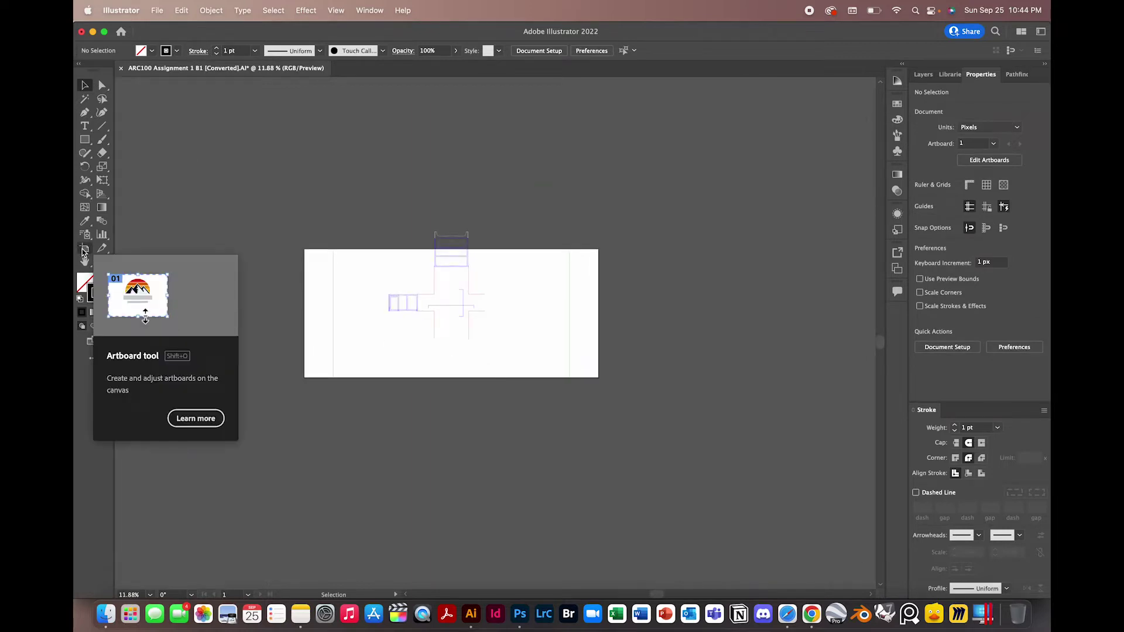
{"action": "key", "text": "shift+o"}
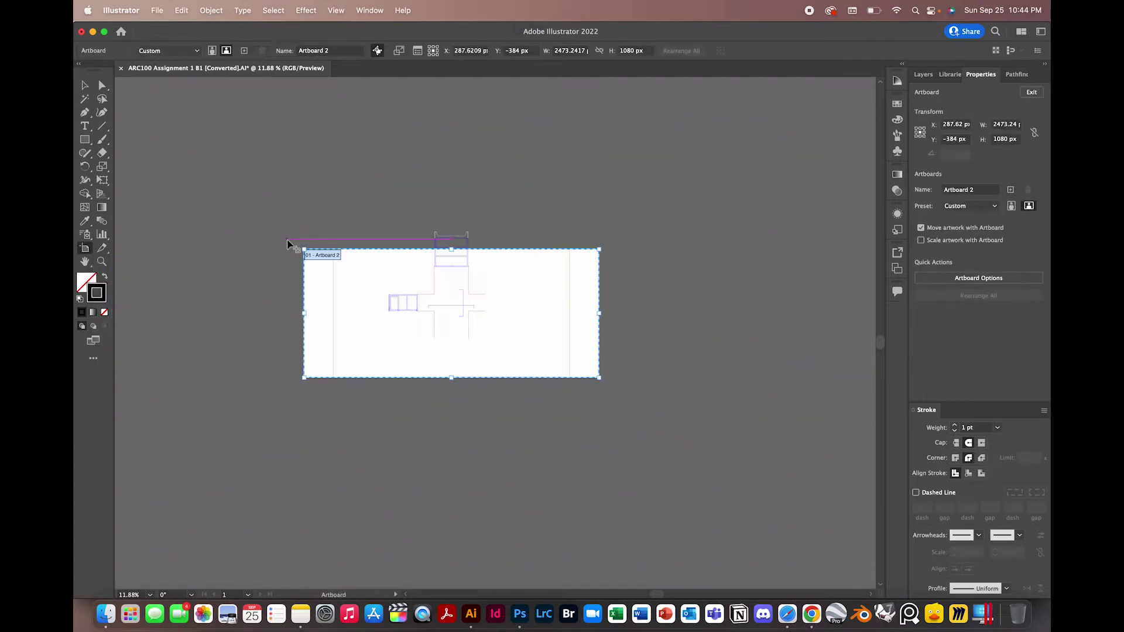
{"action": "scroll", "coordinate": [336, 286], "scroll_direction": "up", "scroll_amount": 3}
{"action": "scroll", "coordinate": [334, 284], "scroll_direction": "up", "scroll_amount": 4}
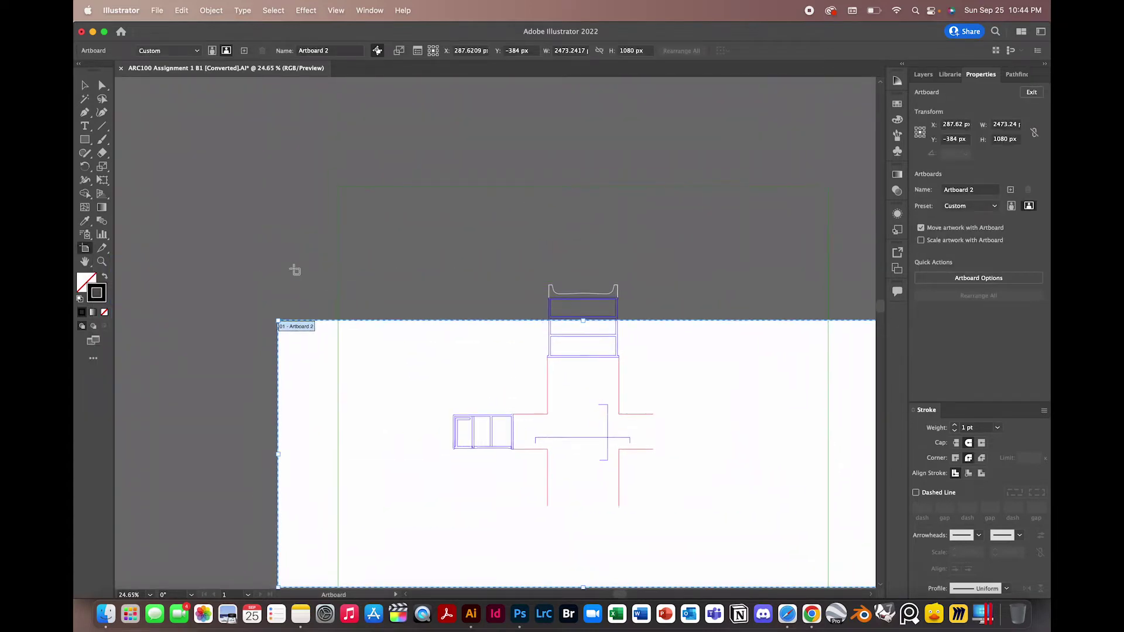
{"action": "scroll", "coordinate": [293, 269], "scroll_direction": "up", "scroll_amount": 3}
{"action": "scroll", "coordinate": [282, 434], "scroll_direction": "up", "scroll_amount": 6}
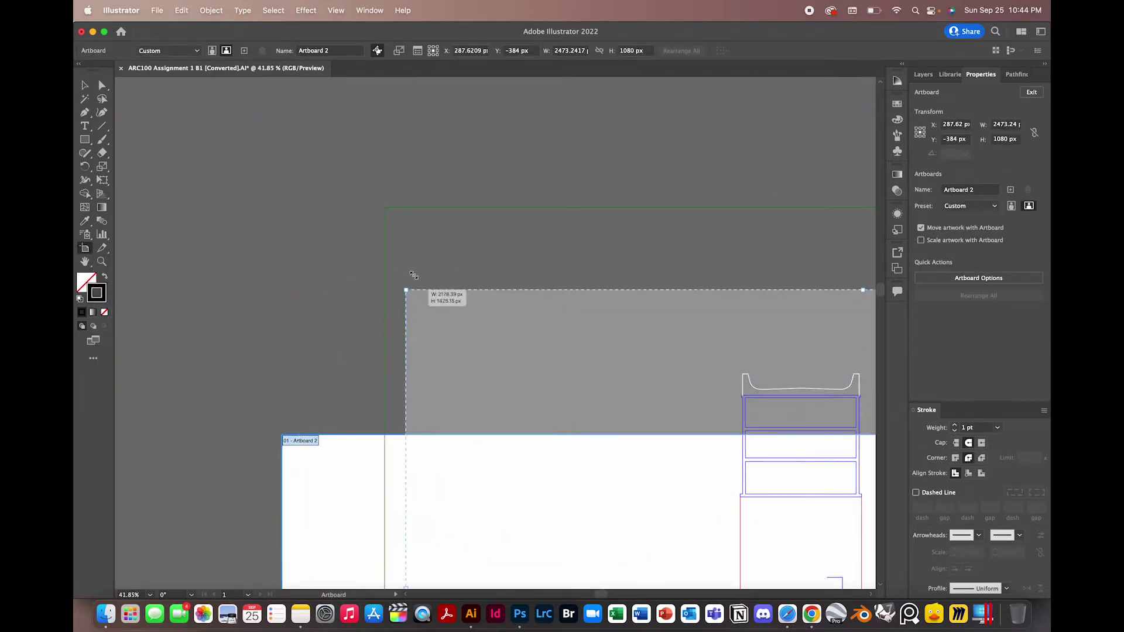
{"action": "scroll", "coordinate": [388, 319], "scroll_direction": "up", "scroll_amount": 4}
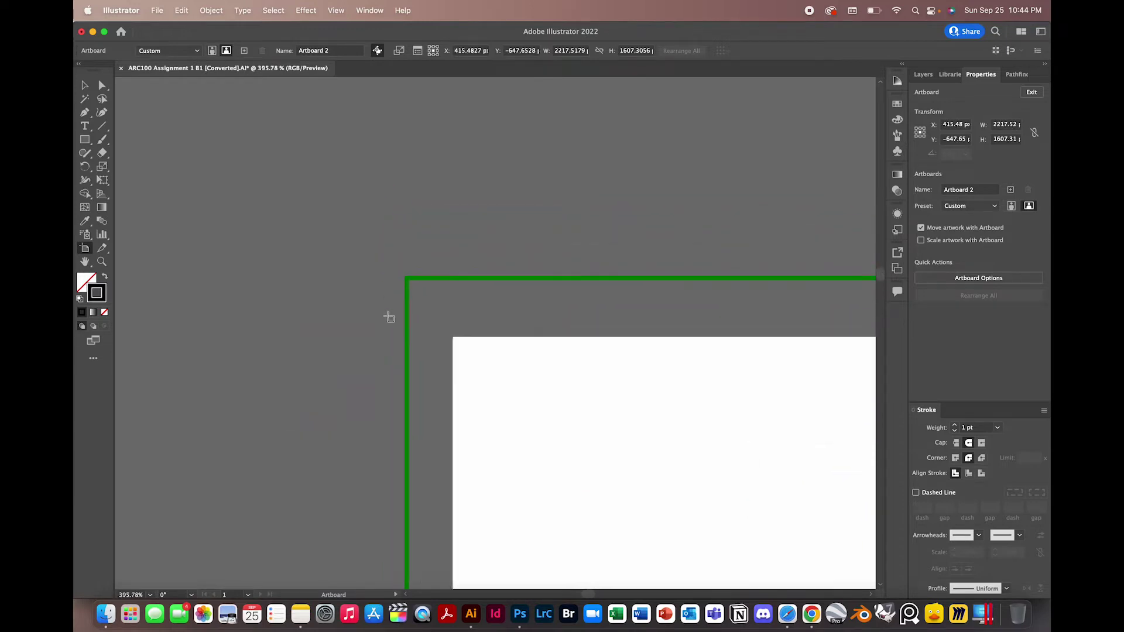
{"action": "left_click_drag", "start_coordinate": [458, 338], "coordinate": [408, 276]}
{"action": "scroll", "coordinate": [394, 268], "scroll_direction": "up", "scroll_amount": 6}
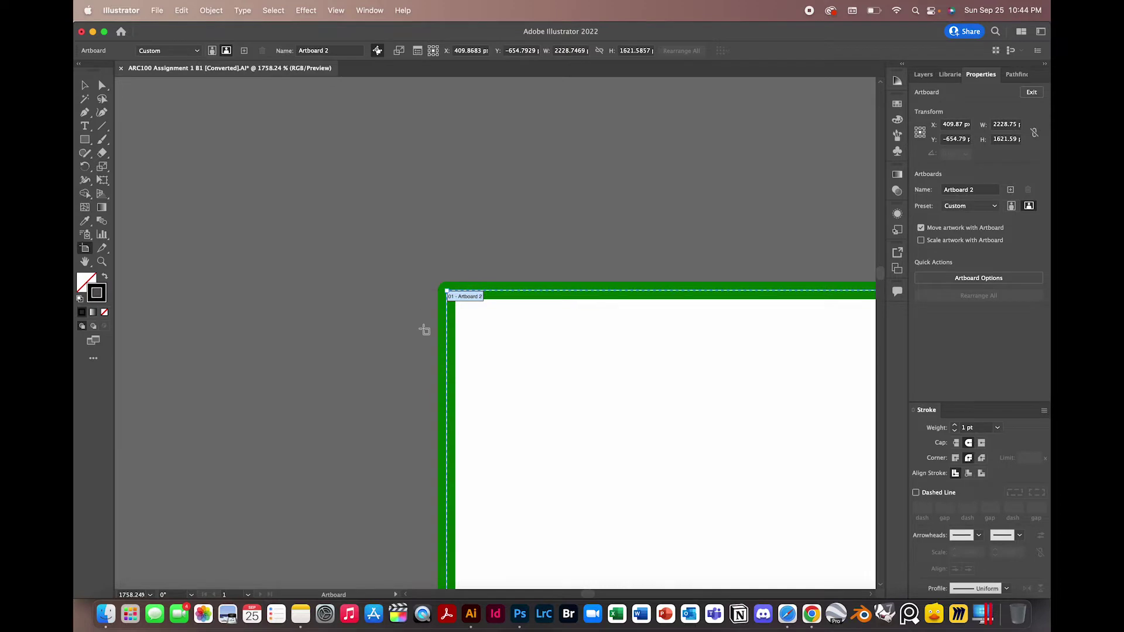
{"action": "scroll", "coordinate": [457, 327], "scroll_direction": "down", "scroll_amount": 10}
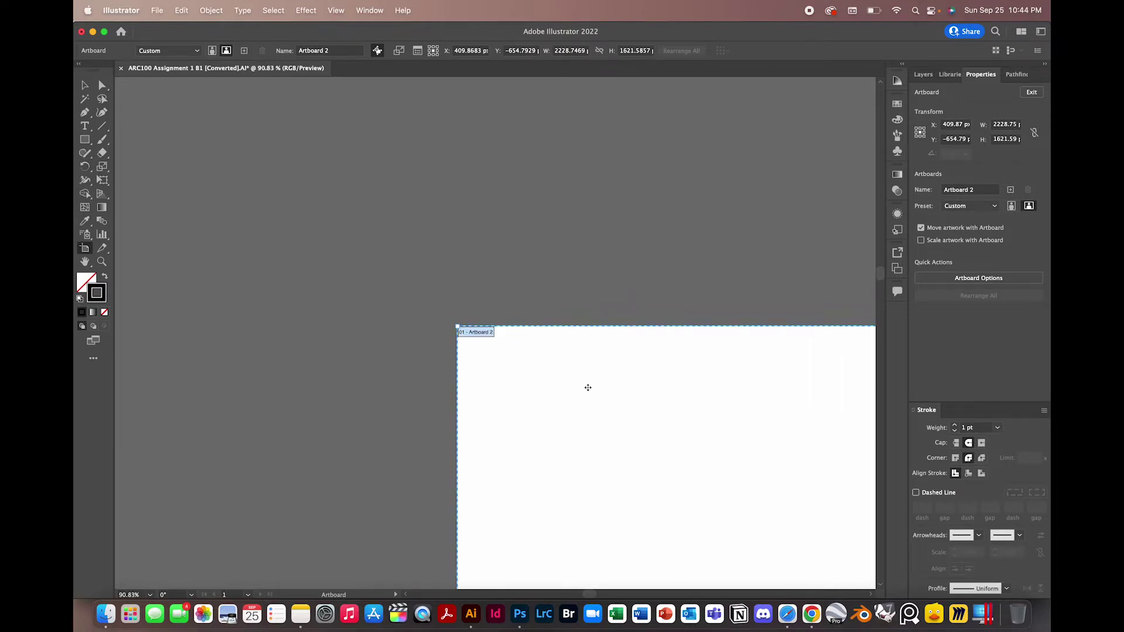
Resize Artboard 2 by its lower-right corner to meet the green frame's lower-right corner, making it about 1984 × 1984 px.
{"action": "scroll", "coordinate": [587, 387], "scroll_direction": "down", "scroll_amount": 5}
{"action": "scroll", "coordinate": [587, 387], "scroll_direction": "right", "scroll_amount": 5}
{"action": "scroll", "coordinate": [587, 386], "scroll_direction": "down", "scroll_amount": 1}
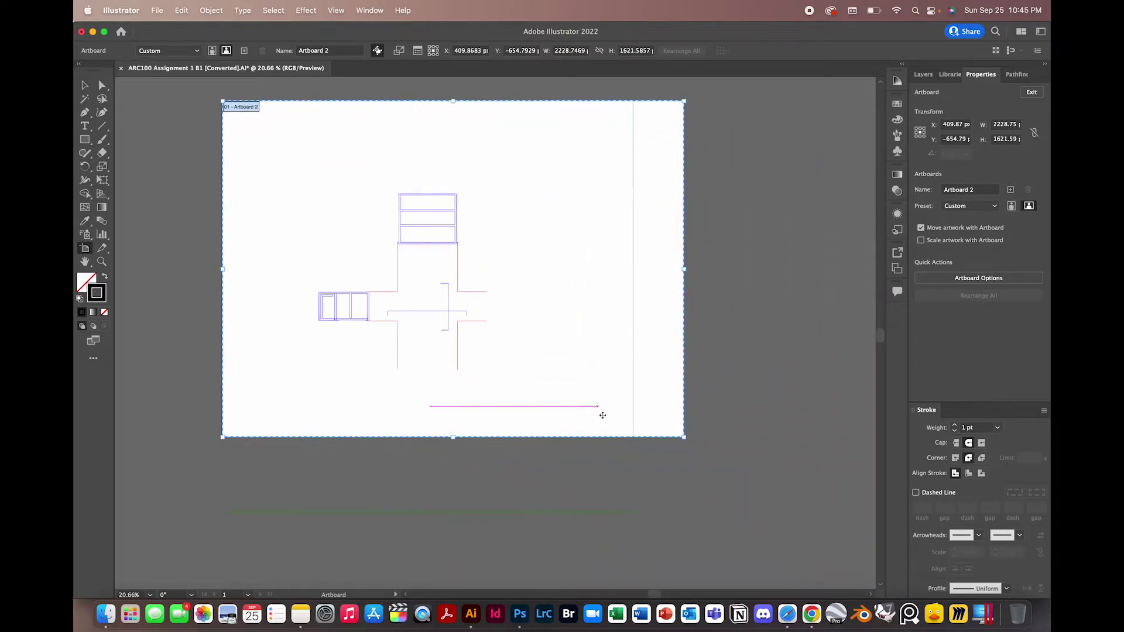
{"action": "scroll", "coordinate": [628, 470], "scroll_direction": "up", "scroll_amount": 3}
{"action": "left_click_drag", "start_coordinate": [741, 408], "coordinate": [602, 489]}
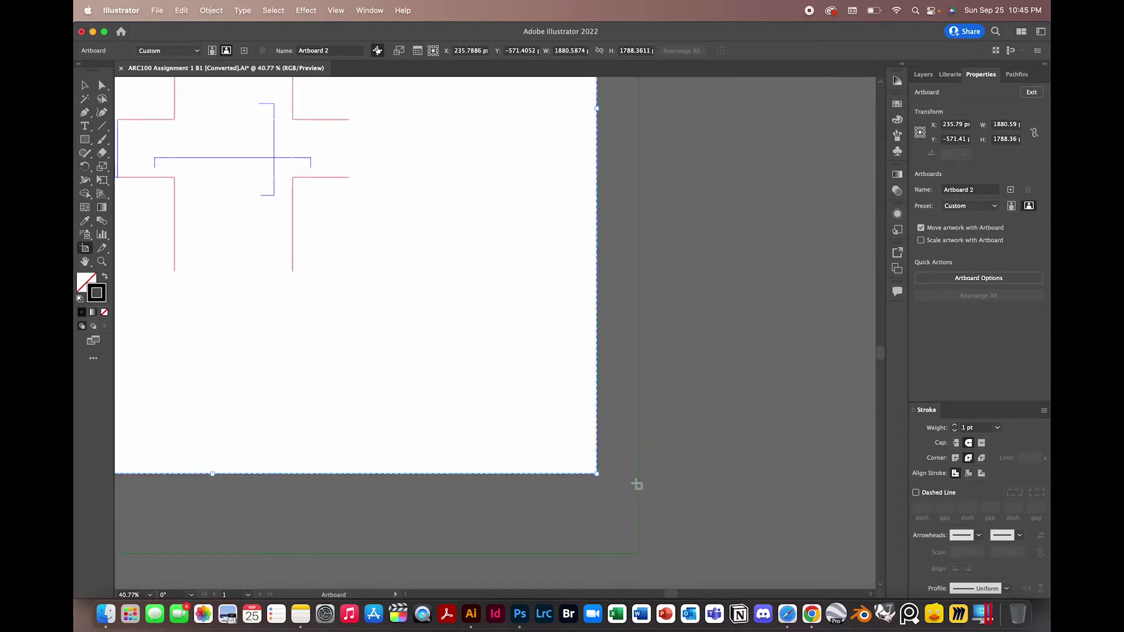
{"action": "scroll", "coordinate": [635, 484], "scroll_direction": "down", "scroll_amount": 4}
{"action": "left_click_drag", "start_coordinate": [623, 481], "coordinate": [636, 504]}
{"action": "scroll", "coordinate": [644, 522], "scroll_direction": "up", "scroll_amount": 7}
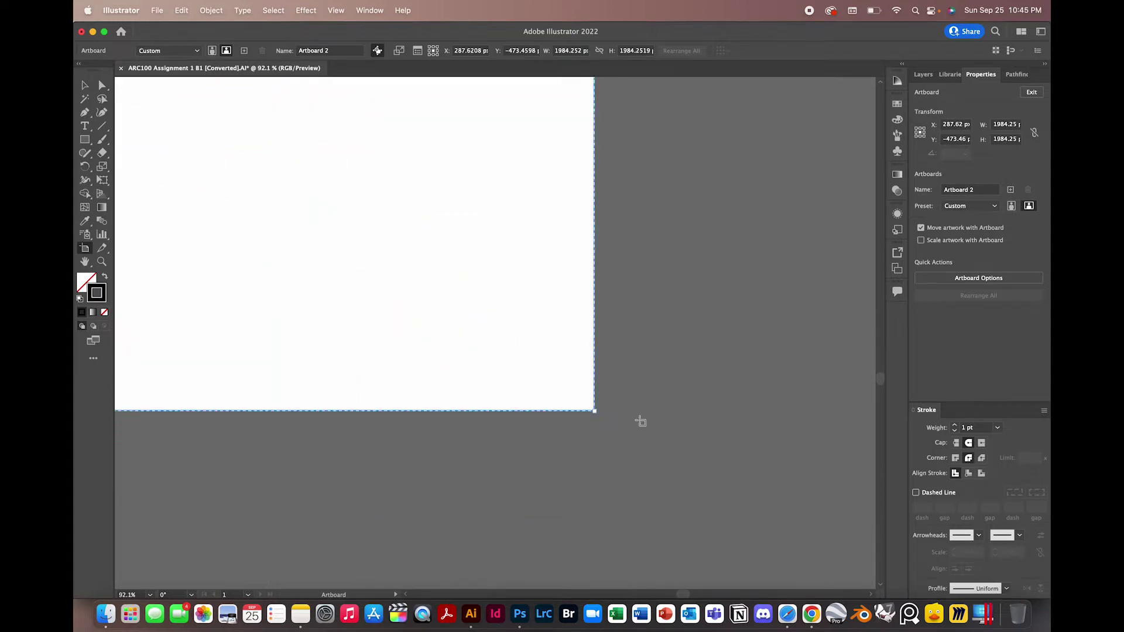
Pull the artboard's lower-right corner inward and snap it back onto the green frame's corner at about 1984 × 1984 px.
{"action": "scroll", "coordinate": [640, 422], "scroll_direction": "up", "scroll_amount": 5}
{"action": "scroll", "coordinate": [478, 408], "scroll_direction": "down", "scroll_amount": 1}
{"action": "scroll", "coordinate": [478, 409], "scroll_direction": "down", "scroll_amount": 3}
{"action": "left_click_drag", "start_coordinate": [474, 407], "coordinate": [507, 311]}
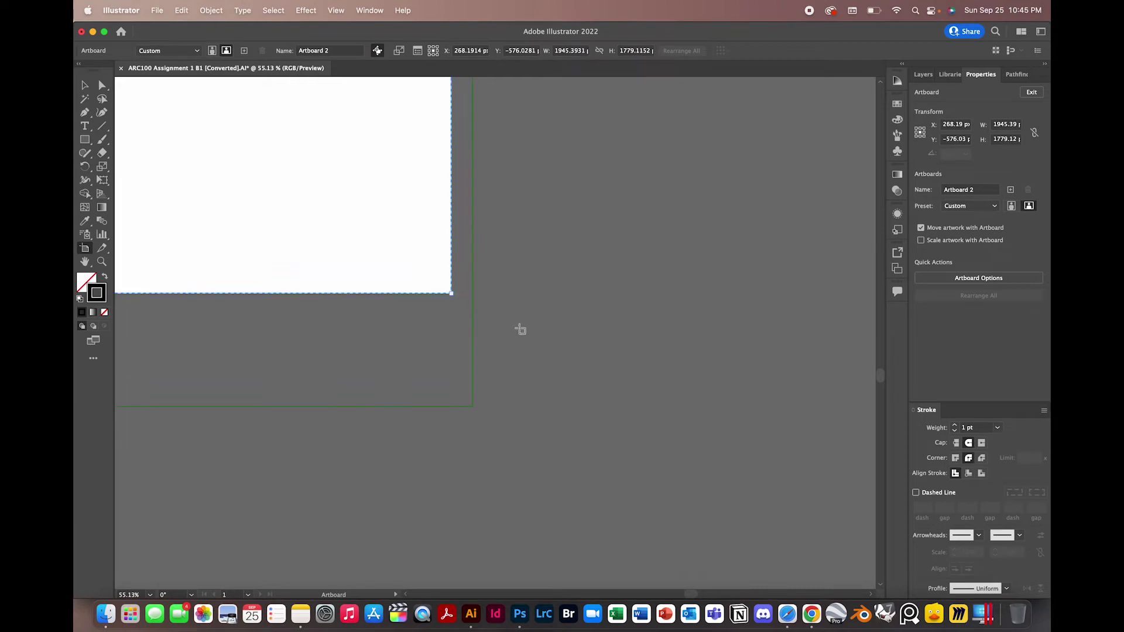
{"action": "scroll", "coordinate": [510, 316], "scroll_direction": "down", "scroll_amount": 5}
{"action": "left_click_drag", "start_coordinate": [518, 378], "coordinate": [521, 401]}
{"action": "scroll", "coordinate": [522, 402], "scroll_direction": "up", "scroll_amount": 10}
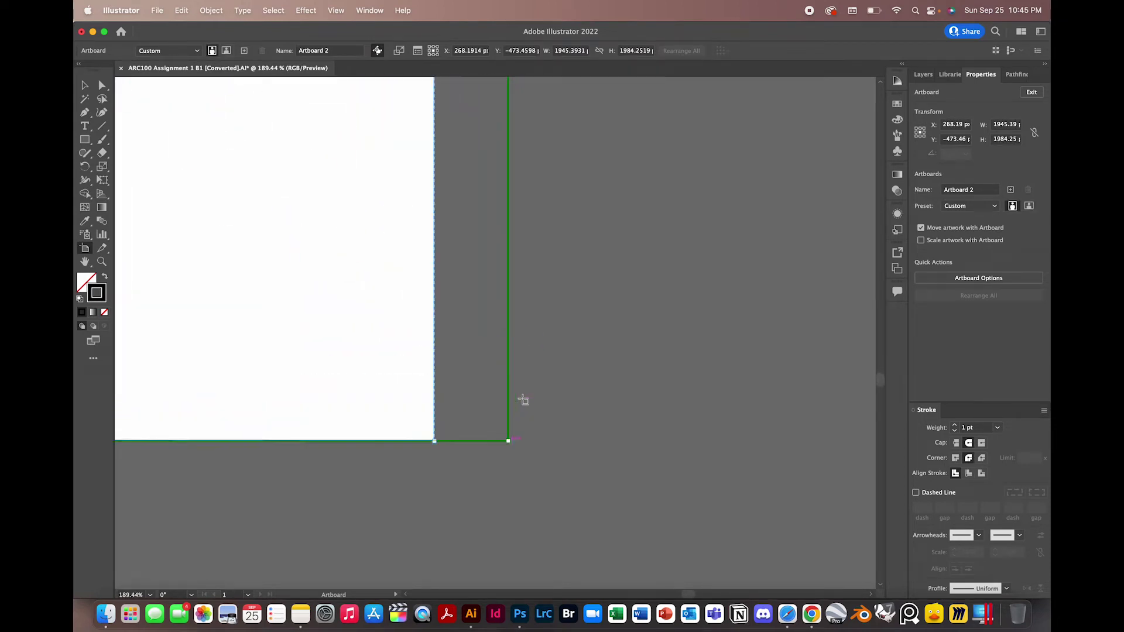
{"action": "left_click_drag", "start_coordinate": [434, 442], "coordinate": [508, 442]}
{"action": "scroll", "coordinate": [521, 450], "scroll_direction": "up", "scroll_amount": 3}
{"action": "scroll", "coordinate": [525, 455], "scroll_direction": "up", "scroll_amount": 3}
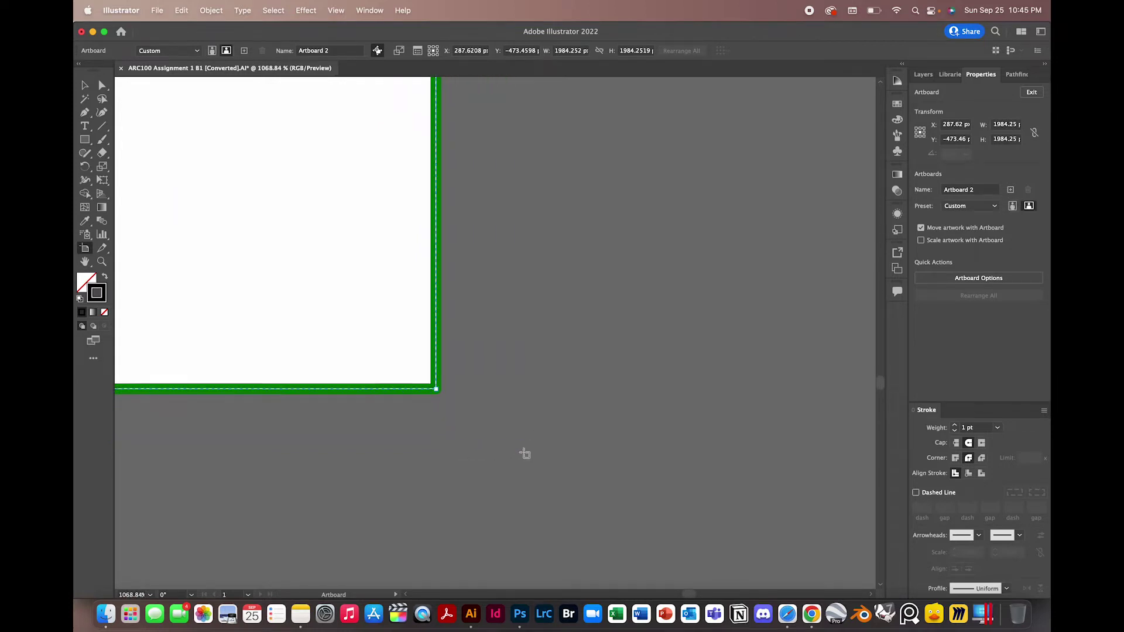
Leave artboard editing and select all artwork to check its fit against the whole artboard.
{"action": "scroll", "coordinate": [492, 409], "scroll_direction": "up", "scroll_amount": 2}
{"action": "left_click", "coordinate": [77, 87]}
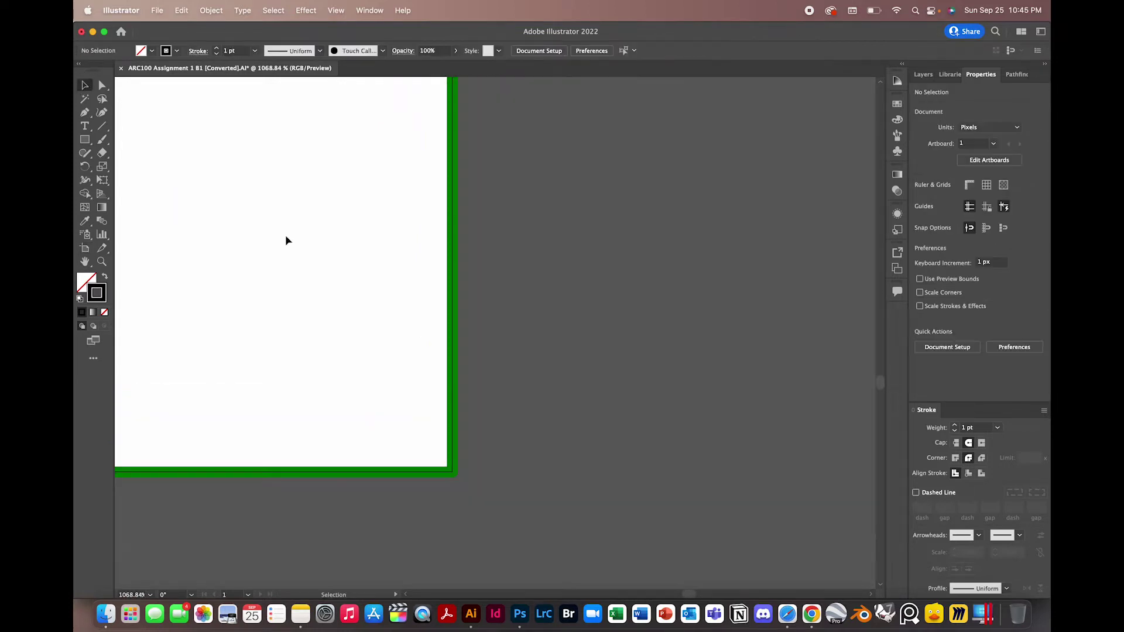
{"action": "scroll", "coordinate": [472, 387], "scroll_direction": "down", "scroll_amount": 10}
{"action": "scroll", "coordinate": [472, 384], "scroll_direction": "down", "scroll_amount": 2}
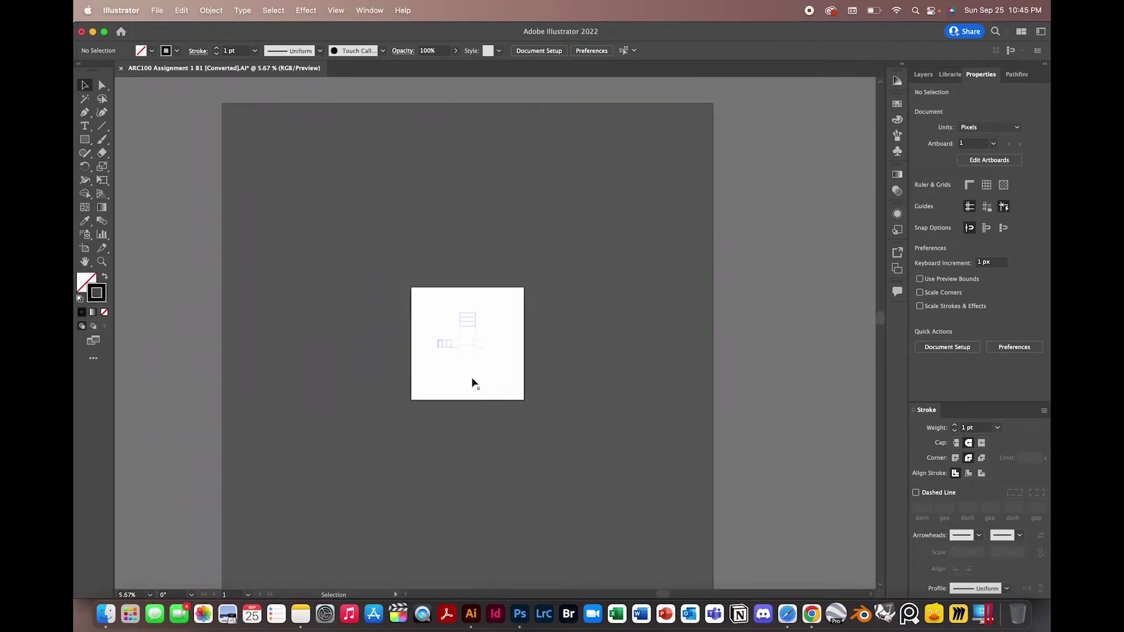
{"action": "scroll", "coordinate": [475, 369], "scroll_direction": "up", "scroll_amount": 3}
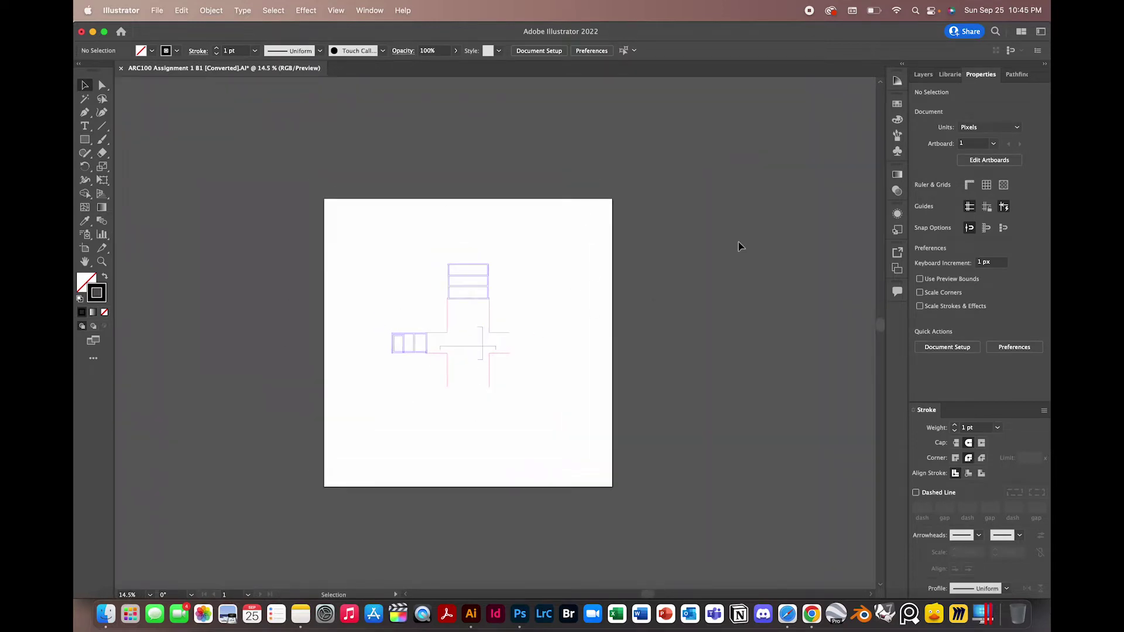
{"action": "key", "text": "super+a"}
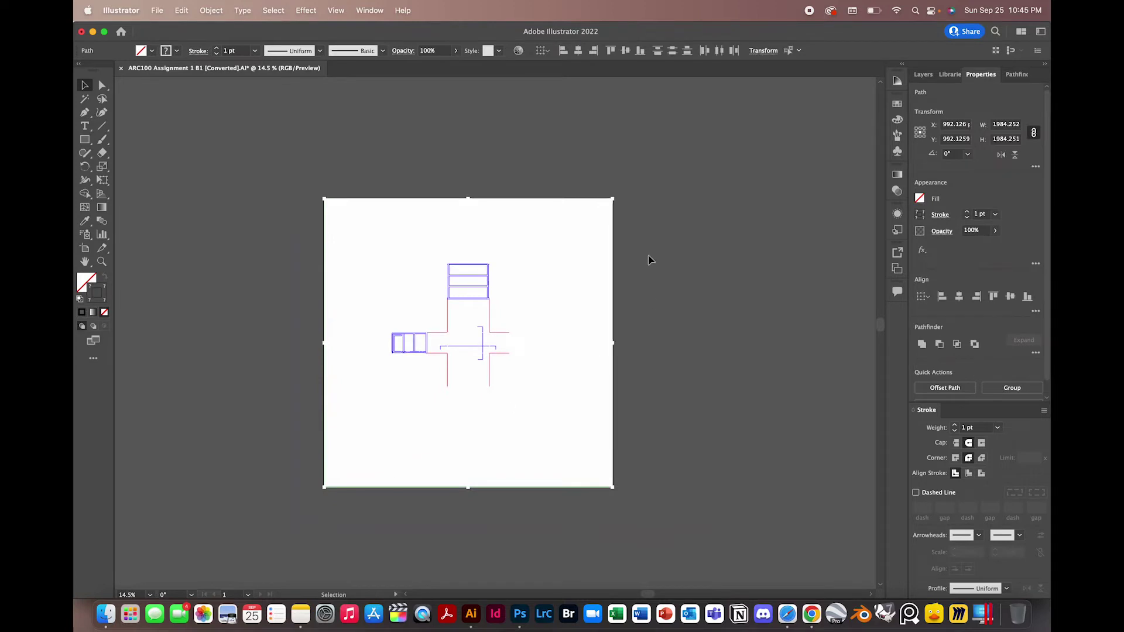
{"action": "scroll", "coordinate": [650, 258], "scroll_direction": "left", "scroll_amount": 2}
Show the document's layers, clear the current selection and select all artwork on Layer 01.
{"action": "left_click", "coordinate": [924, 75]}
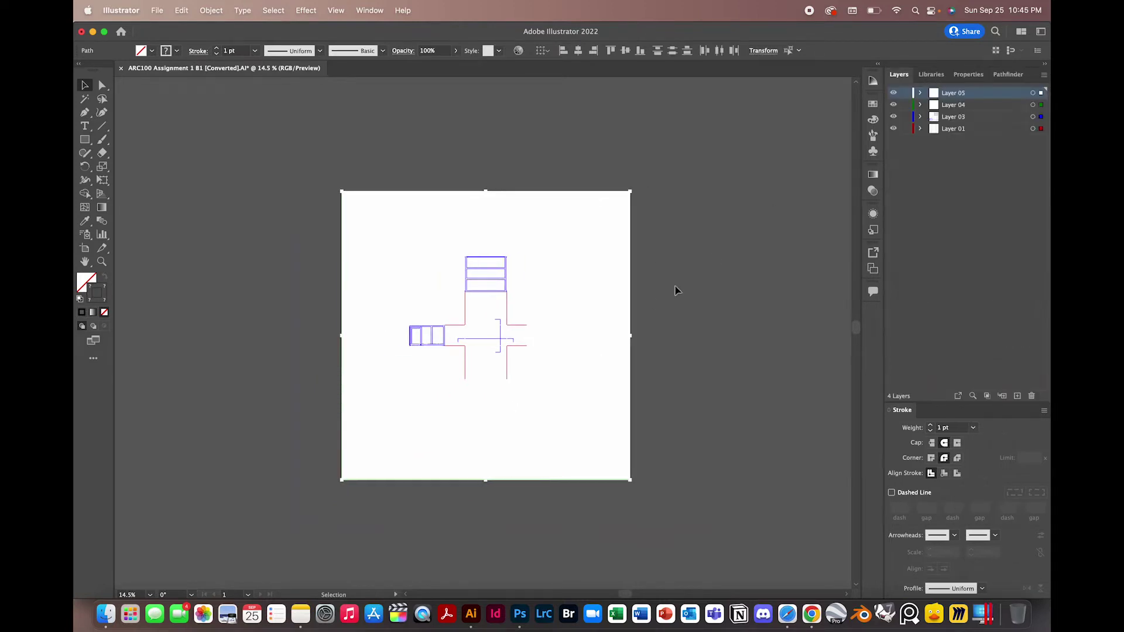
{"action": "scroll", "coordinate": [428, 310], "scroll_direction": "left", "scroll_amount": 2}
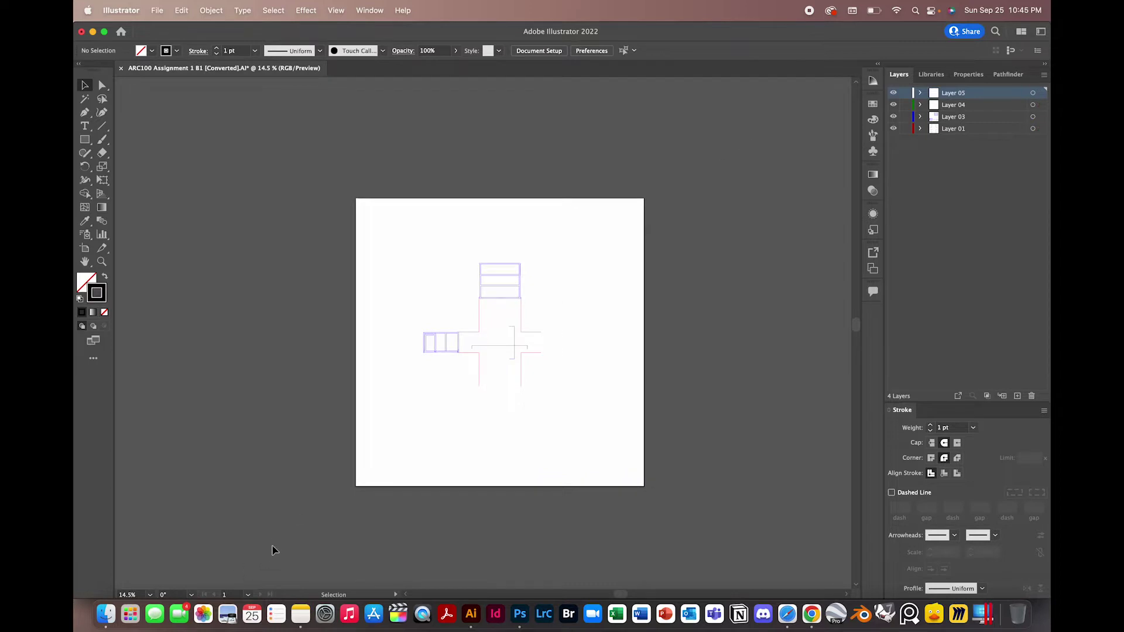
{"action": "left_click", "coordinate": [720, 265]}
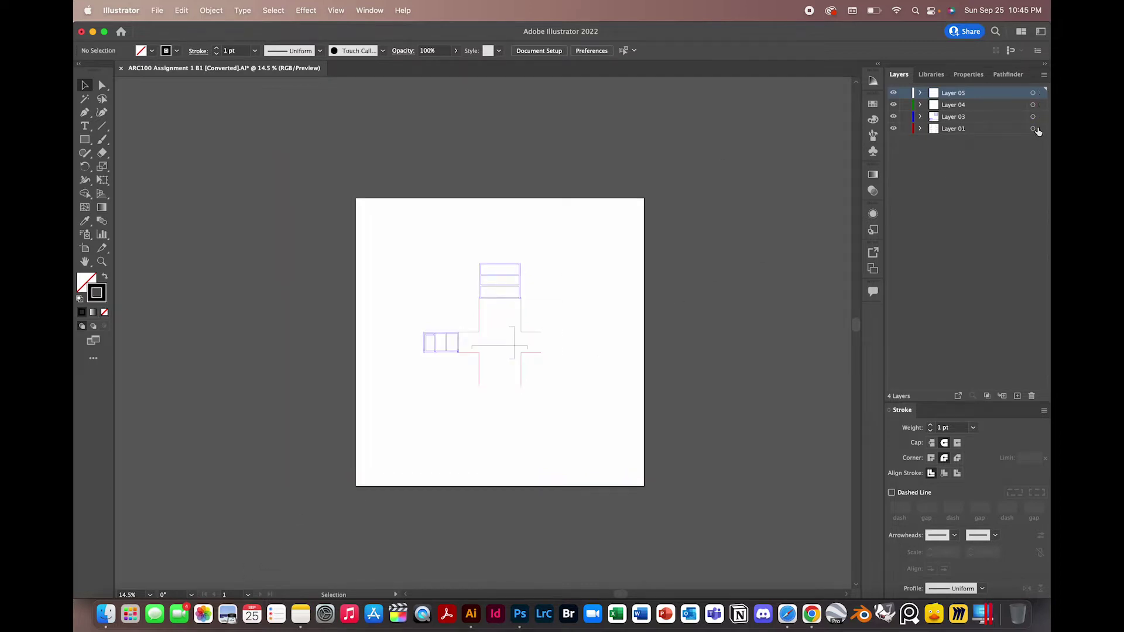
{"action": "left_click", "coordinate": [1012, 130]}
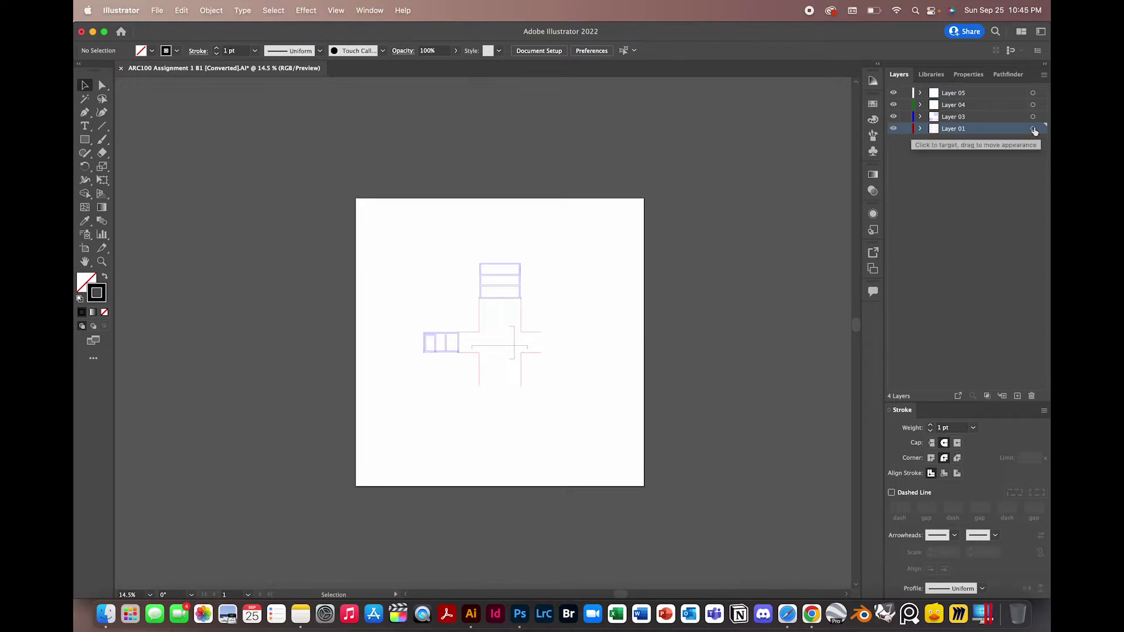
{"action": "left_click", "coordinate": [1034, 129]}
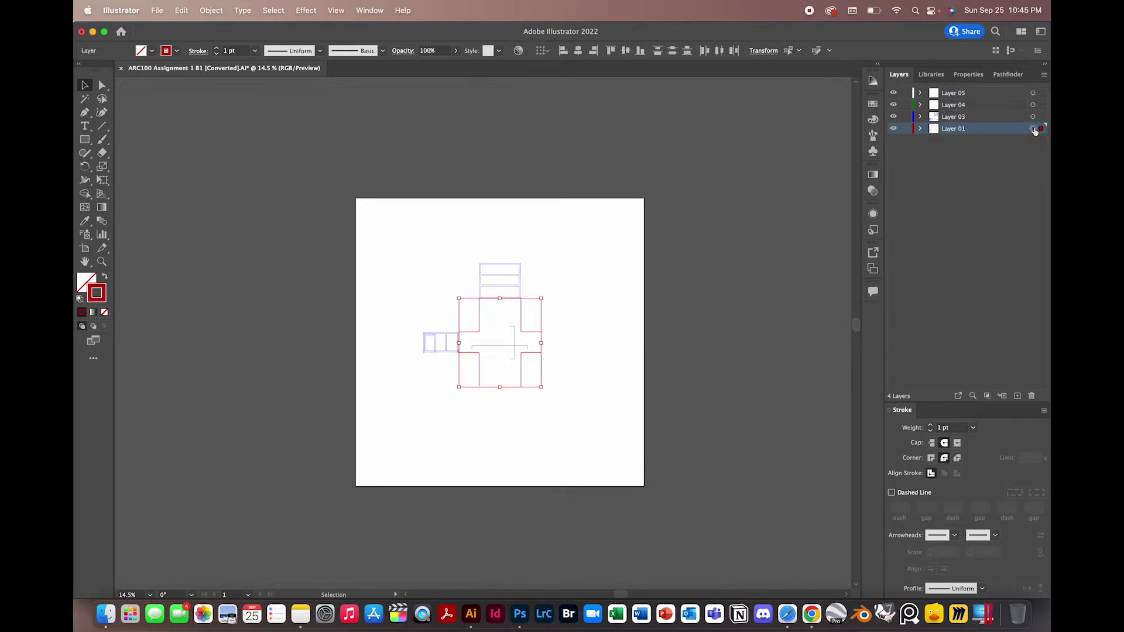
Select the artwork on all layers and set its stroke colour to black.
{"action": "left_click", "coordinate": [1033, 93]}
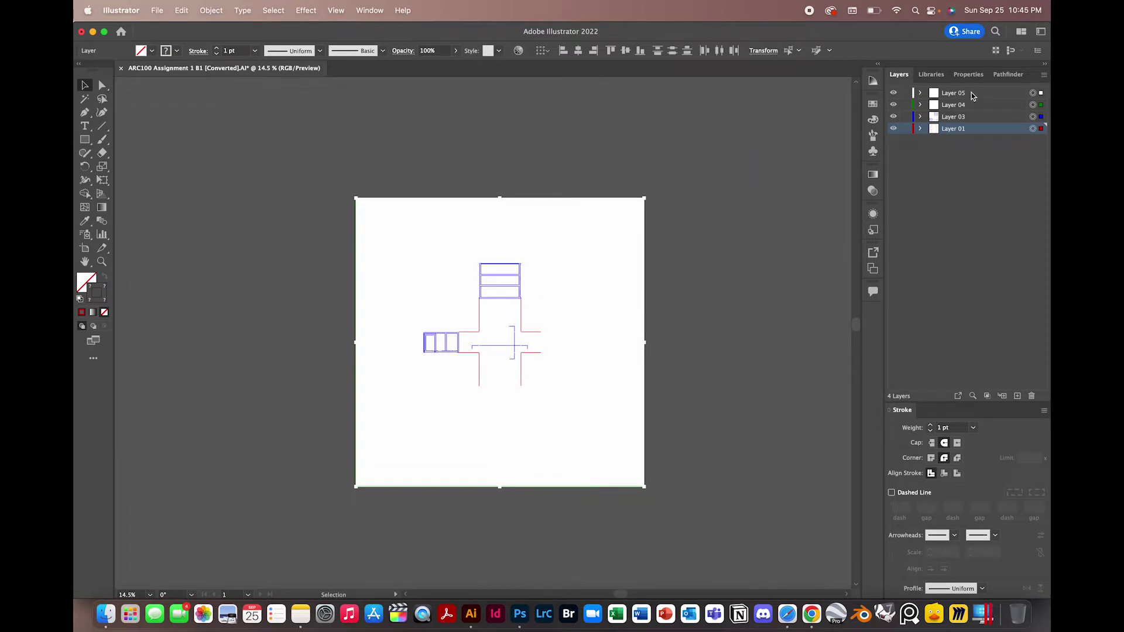
{"action": "double_click", "coordinate": [103, 299]}
{"action": "left_click", "coordinate": [680, 244]}
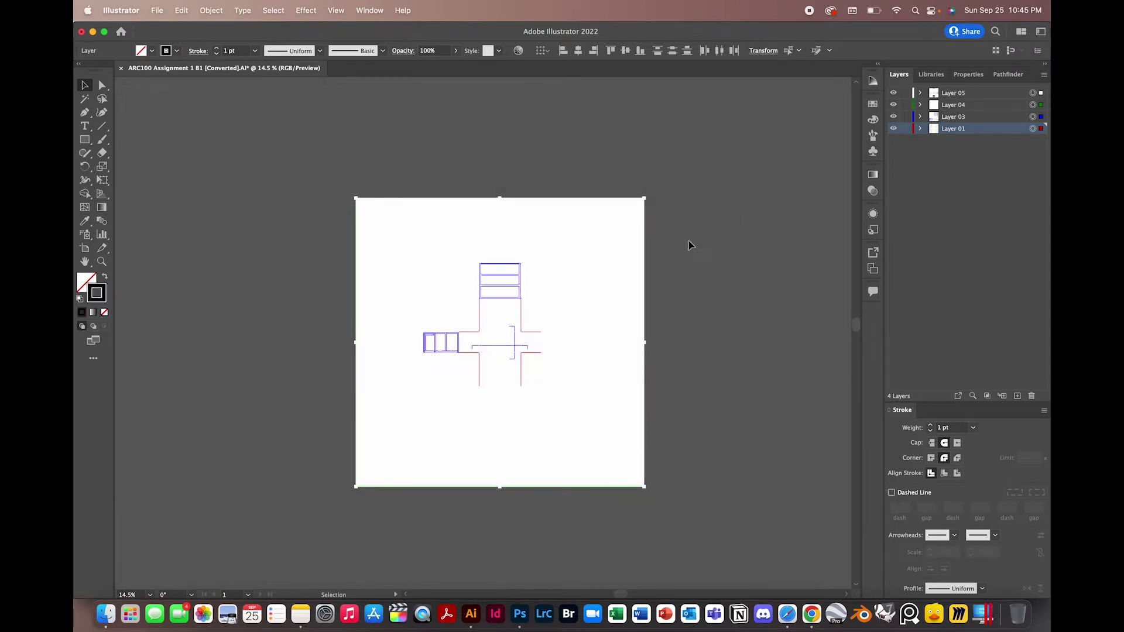
Swap the fill and stroke of all selected artwork, and swap them back to no fill and a black stroke.
{"action": "left_click", "coordinate": [86, 283]}
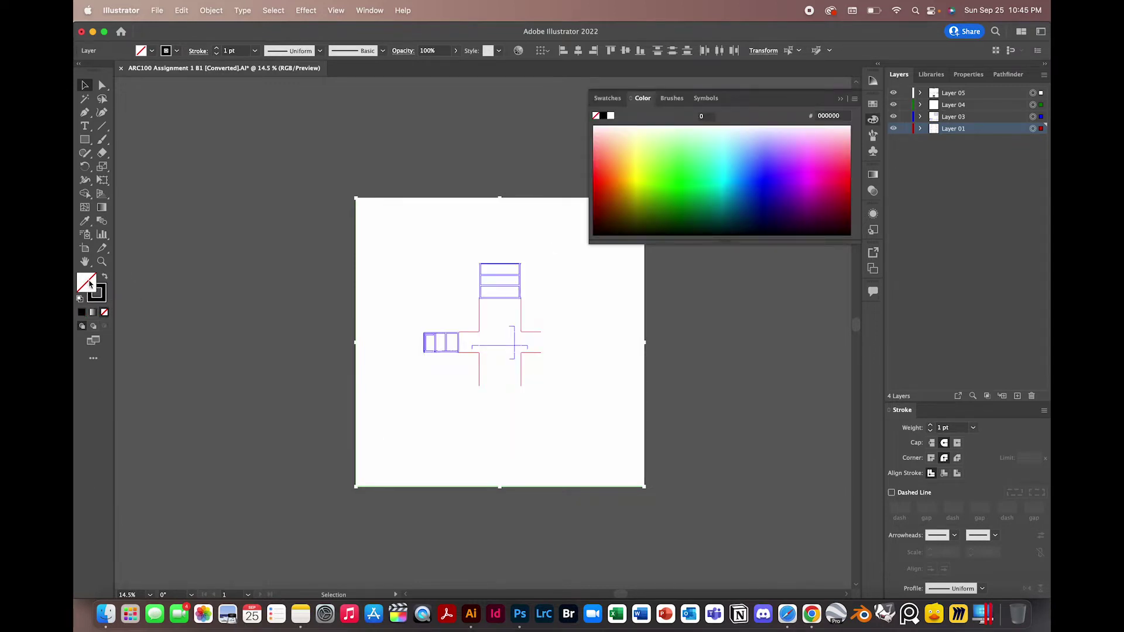
{"action": "left_click", "coordinate": [102, 289]}
{"action": "left_click", "coordinate": [105, 276]}
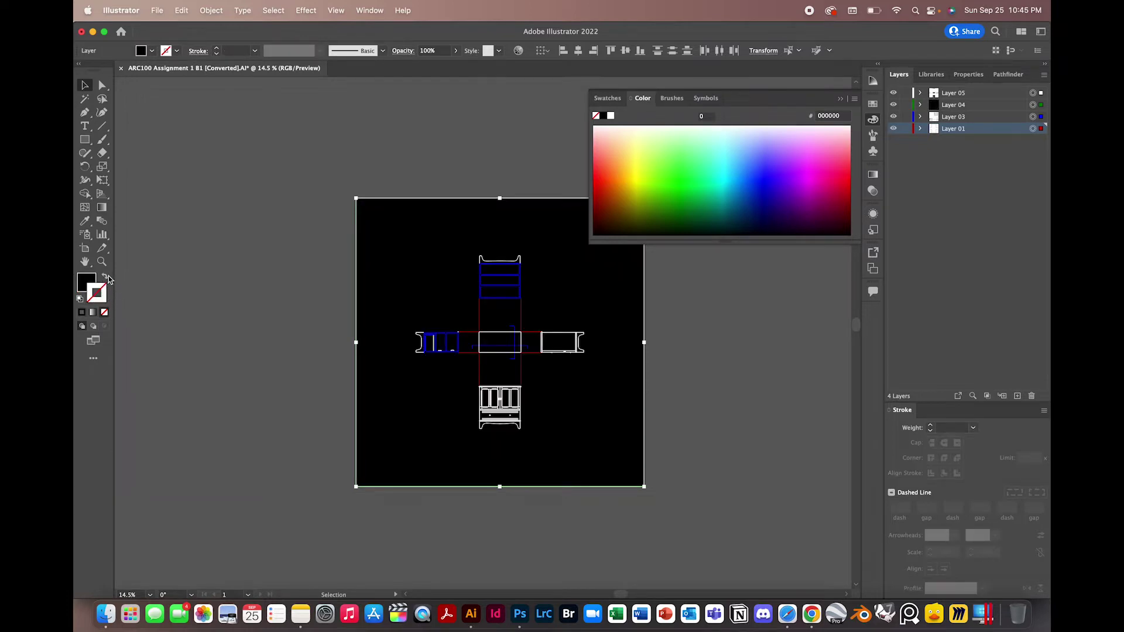
{"action": "left_click", "coordinate": [106, 277]}
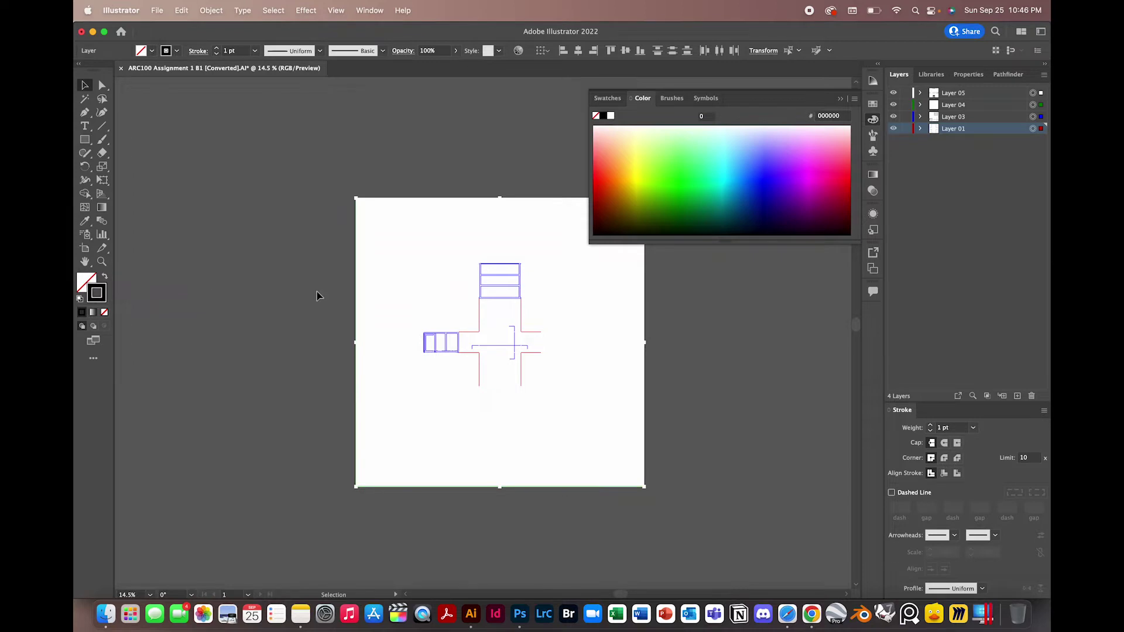
Clear the selection, close the colour options and look over the black linework across the artboard.
{"action": "left_click", "coordinate": [319, 307]}
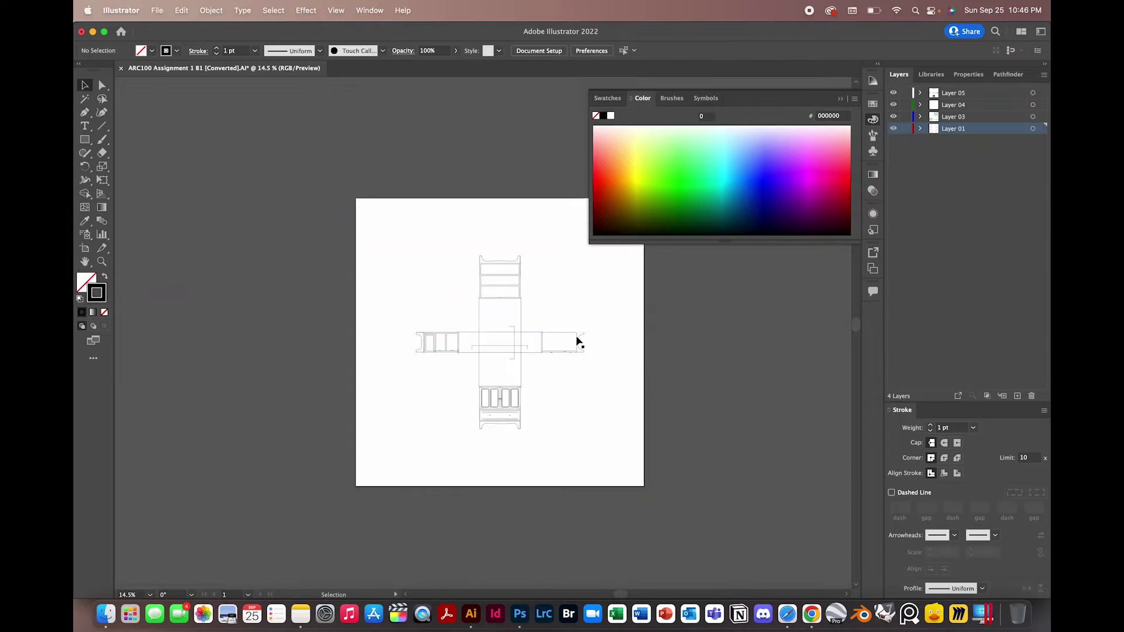
{"action": "left_click", "coordinate": [841, 98]}
{"action": "scroll", "coordinate": [529, 386], "scroll_direction": "up", "scroll_amount": 5}
{"action": "scroll", "coordinate": [529, 387], "scroll_direction": "down", "scroll_amount": 5}
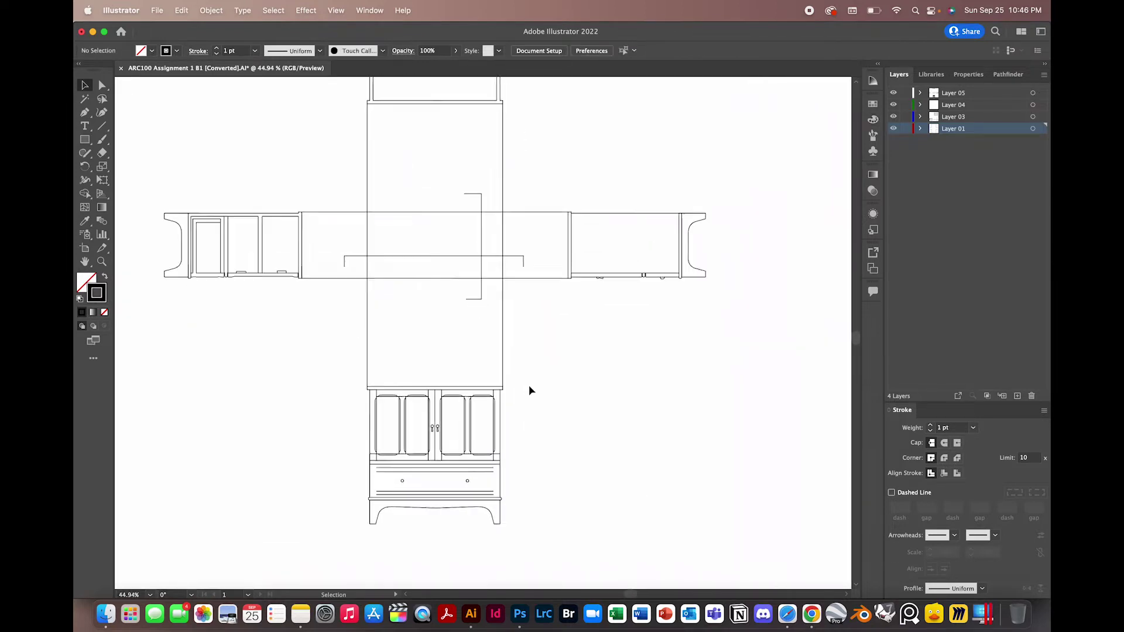
{"action": "scroll", "coordinate": [529, 389], "scroll_direction": "down", "scroll_amount": 3}
{"action": "scroll", "coordinate": [527, 460], "scroll_direction": "up", "scroll_amount": 5}
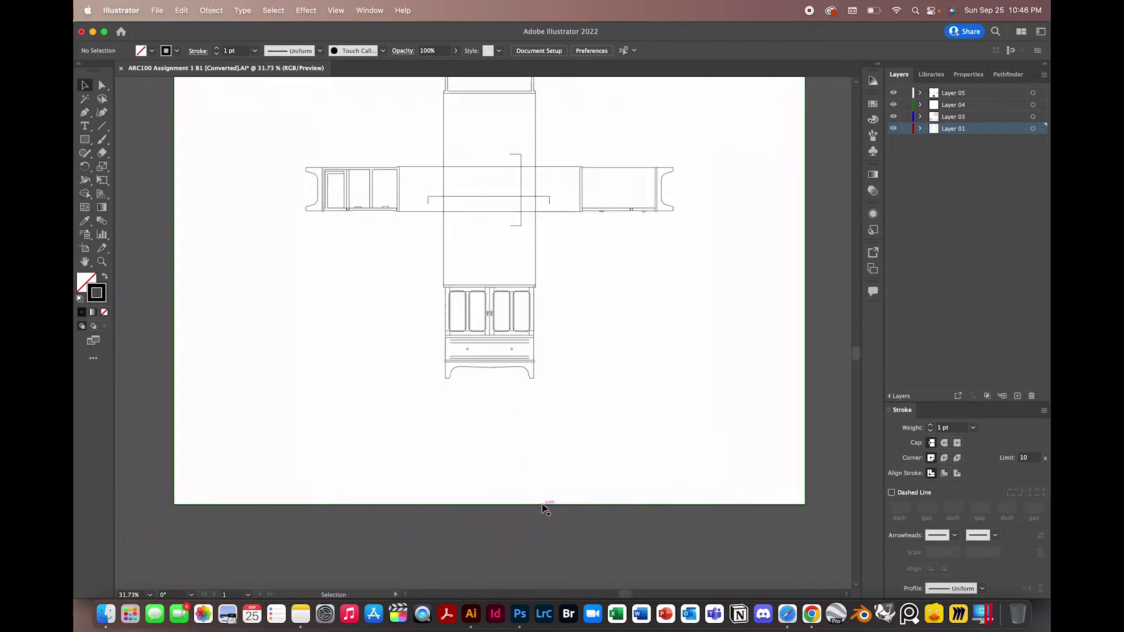
{"action": "scroll", "coordinate": [828, 163], "scroll_direction": "up", "scroll_amount": 2}
{"action": "scroll", "coordinate": [828, 163], "scroll_direction": "right", "scroll_amount": 1}
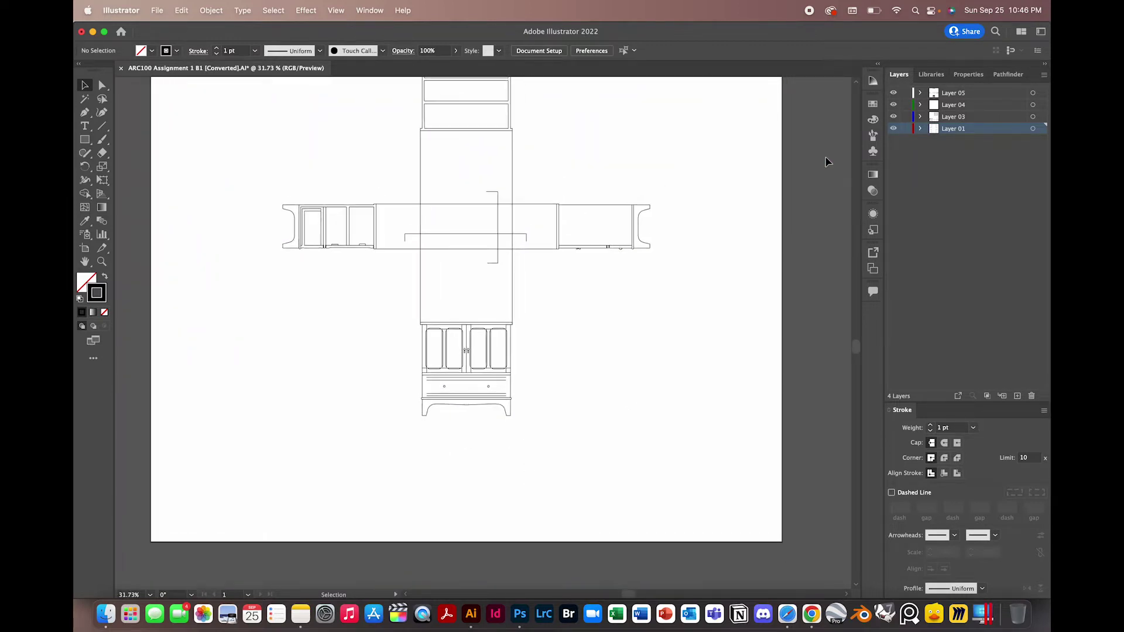
Hide Layer 04, which holds the frame, and rename it Border.
{"action": "left_click", "coordinate": [954, 109]}
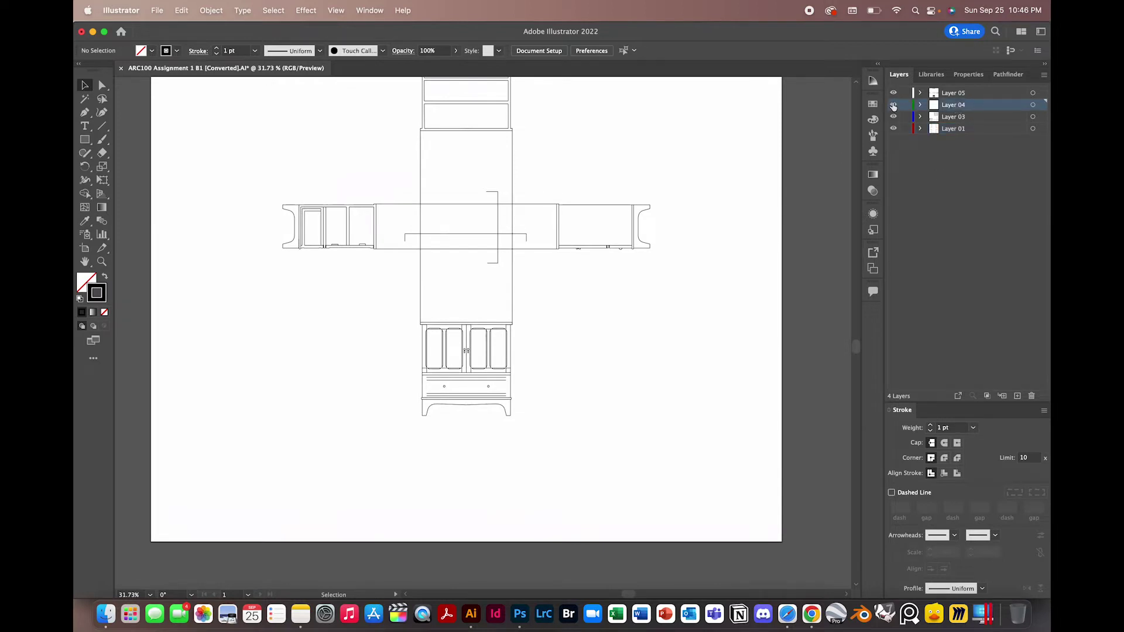
{"action": "double_click", "coordinate": [955, 106]}
{"action": "type", "text": "Borde"}
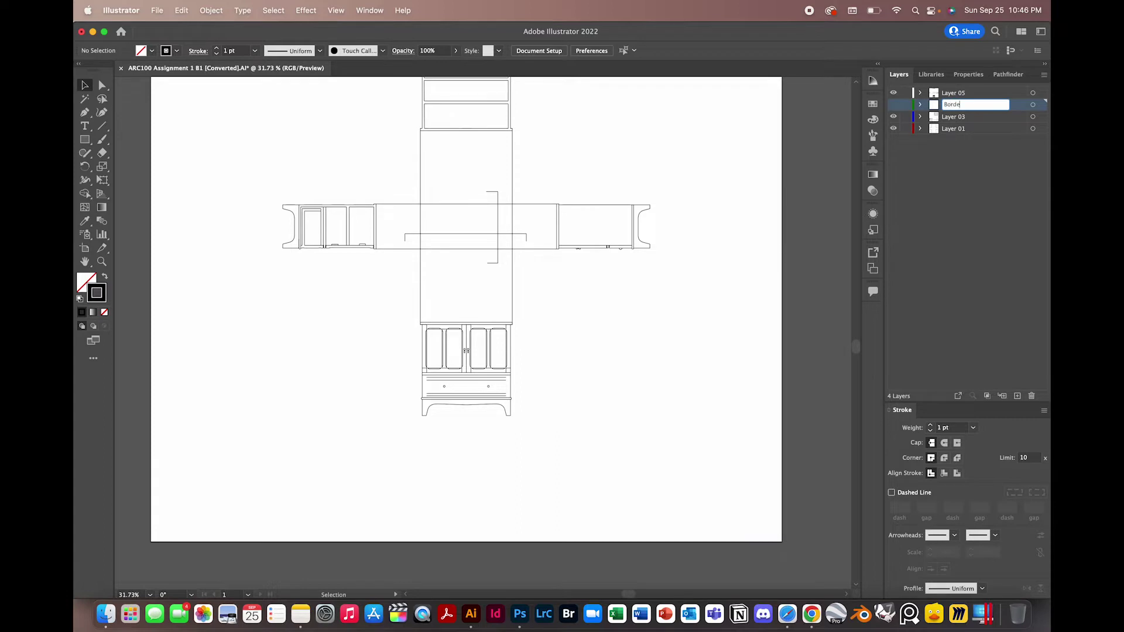
{"action": "type", "text": "r"}
{"action": "key", "text": "Return"}
Rename Layer 05 as Objects.
{"action": "double_click", "coordinate": [954, 93]}
{"action": "type", "text": "Object"}
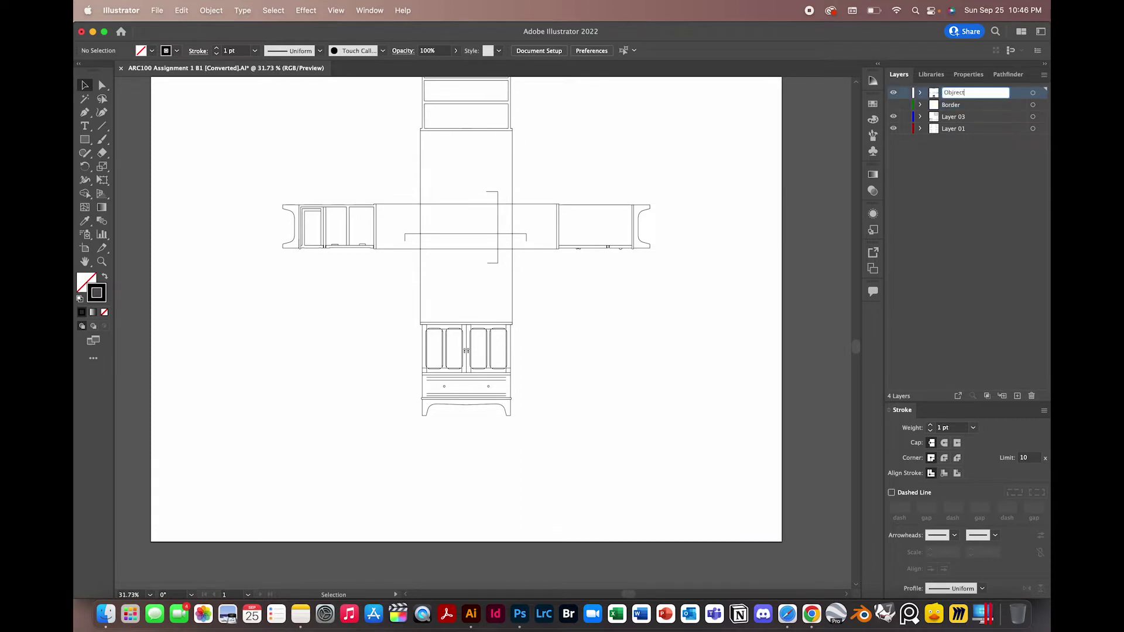
{"action": "type", "text": "s"}
{"action": "key", "text": "Return"}
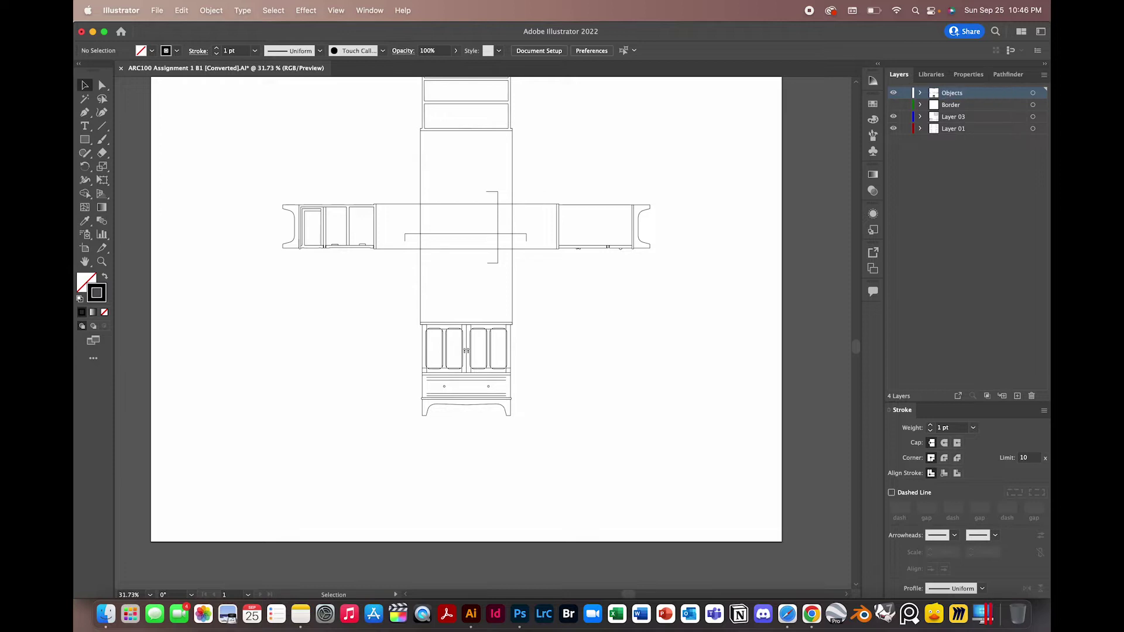
Rename Layer 03 as Section Lines and Layer 01 as Projection Lines.
{"action": "double_click", "coordinate": [957, 117]}
{"action": "type", "text": "Se"}
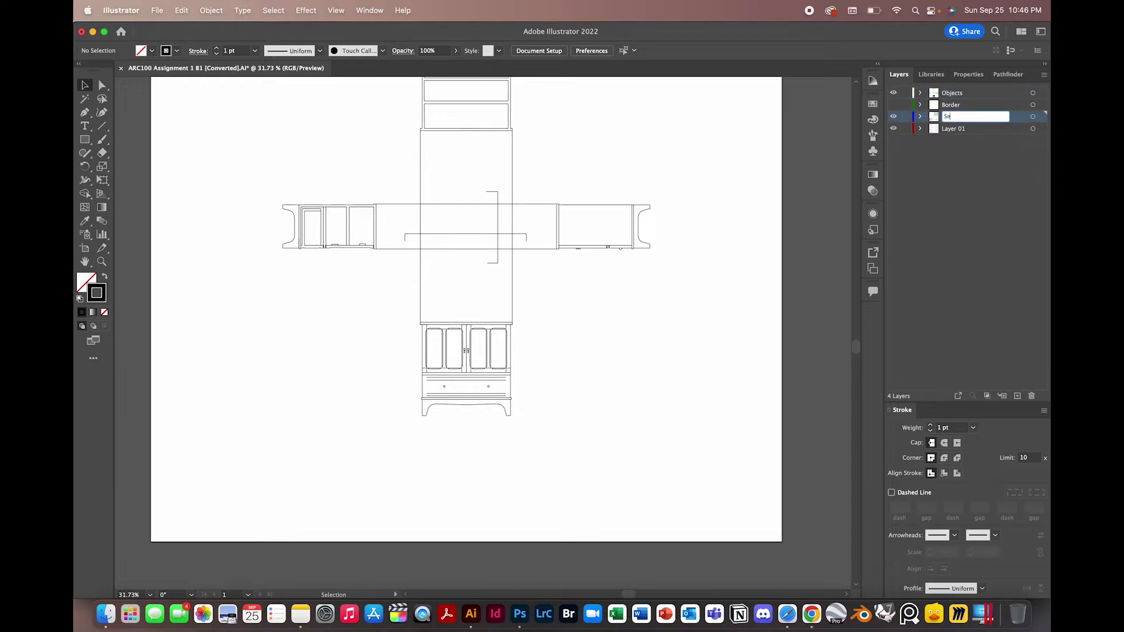
{"action": "type", "text": "ction Lines"}
{"action": "key", "text": "Return"}
{"action": "double_click", "coordinate": [956, 128]}
{"action": "type", "text": "Projection Lines"}
{"action": "key", "text": "Return"}
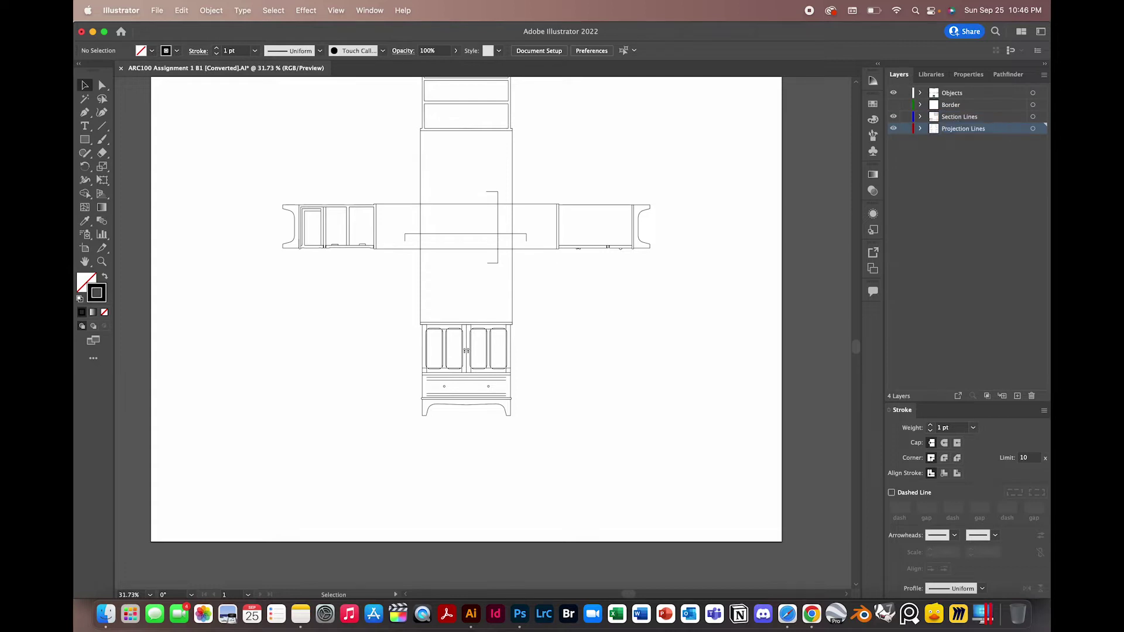
Examine the cabinet views and the lines connecting them, both up close and as a whole.
{"action": "scroll", "coordinate": [757, 192], "scroll_direction": "down", "scroll_amount": 3}
{"action": "scroll", "coordinate": [756, 204], "scroll_direction": "up", "scroll_amount": 5}
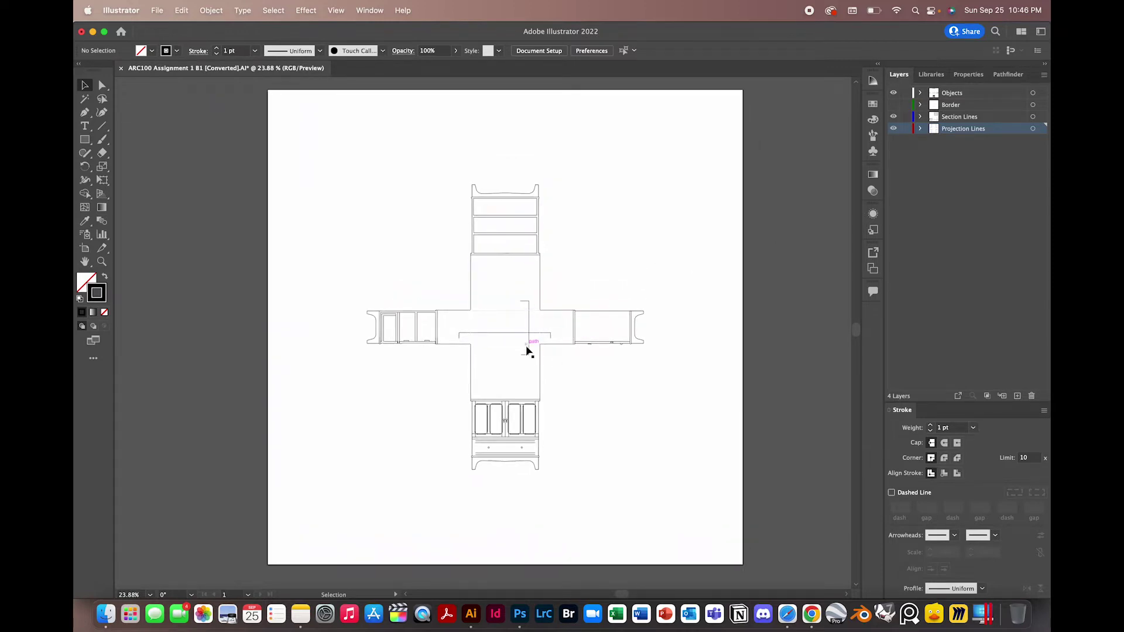
{"action": "scroll", "coordinate": [550, 347], "scroll_direction": "up", "scroll_amount": 4}
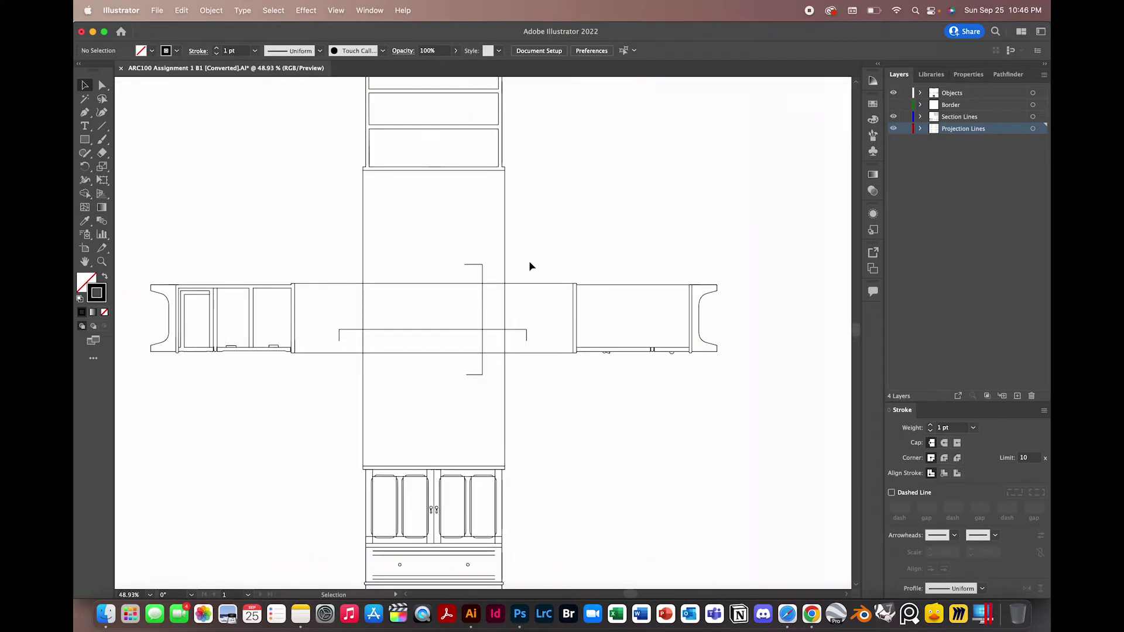
{"action": "scroll", "coordinate": [529, 262], "scroll_direction": "up", "scroll_amount": 2}
{"action": "left_click_drag", "start_coordinate": [550, 173], "coordinate": [220, 243]}
{"action": "left_click", "coordinate": [540, 254]}
{"action": "scroll", "coordinate": [631, 214], "scroll_direction": "down", "scroll_amount": 5}
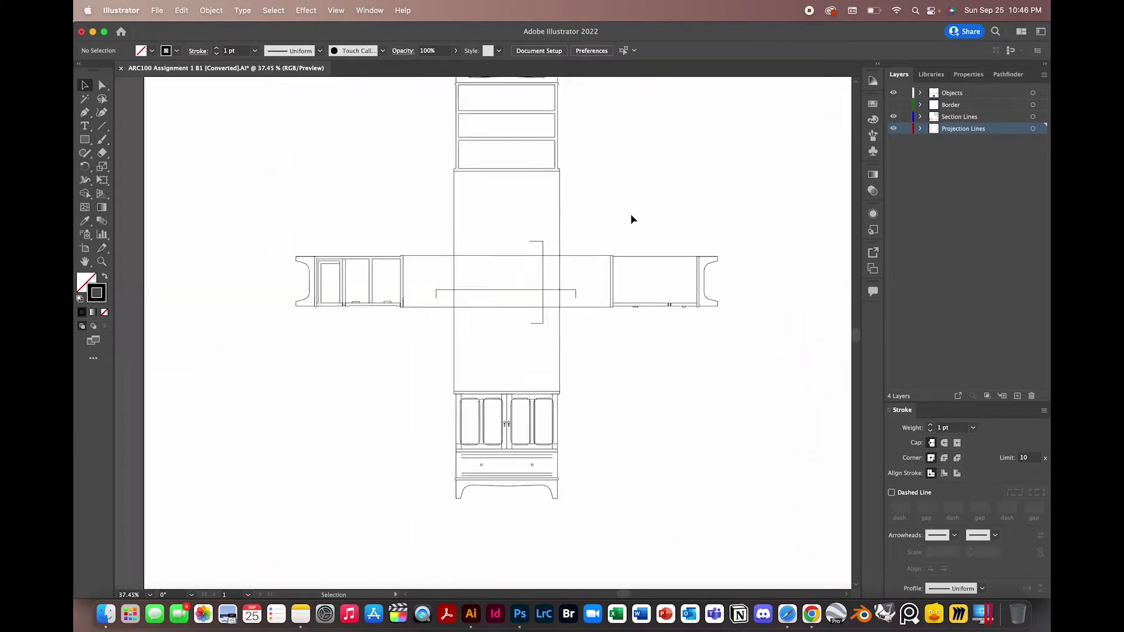
{"action": "scroll", "coordinate": [529, 255], "scroll_direction": "up", "scroll_amount": 3}
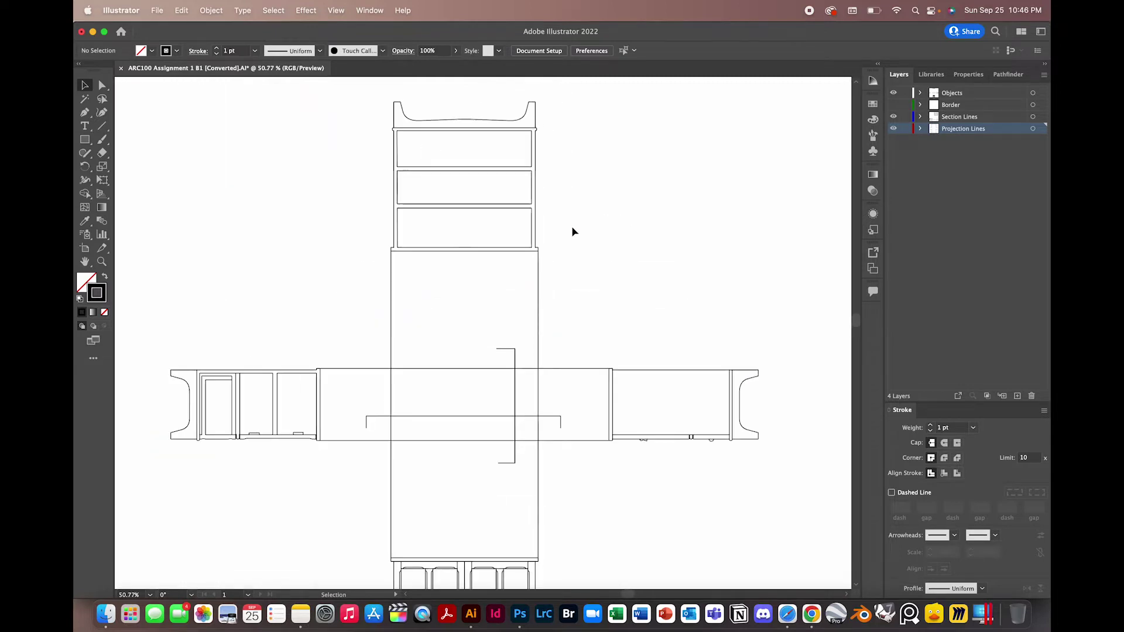
{"action": "scroll", "coordinate": [539, 280], "scroll_direction": "down", "scroll_amount": 3}
{"action": "scroll", "coordinate": [540, 281], "scroll_direction": "down", "scroll_amount": 1}
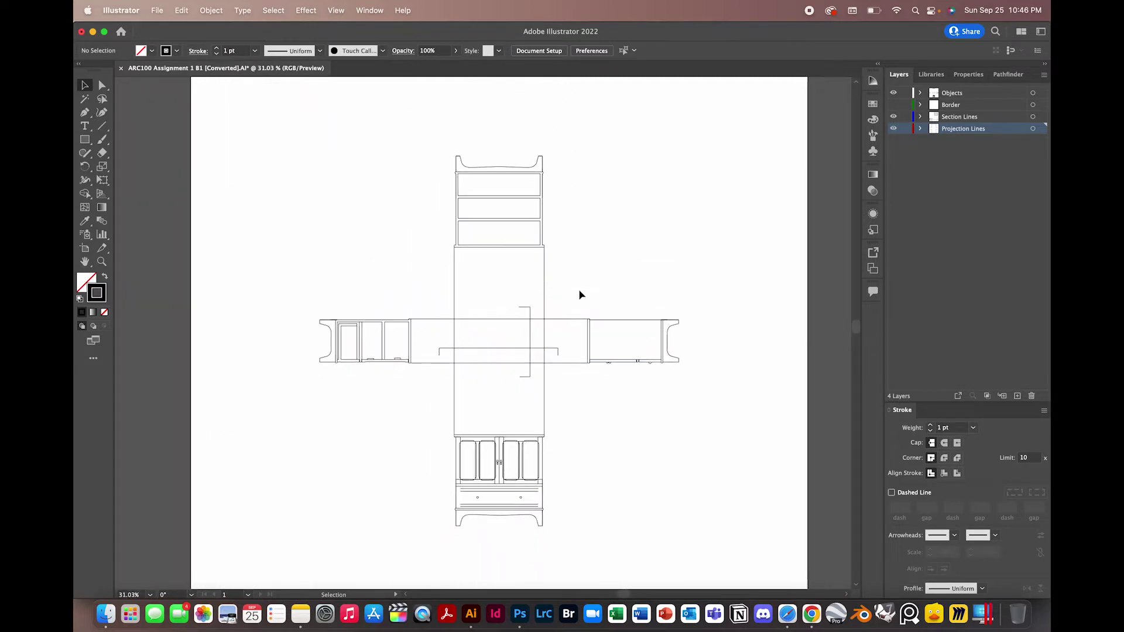
Select all visible linework to compare the layers' colours, clear the selection and look over the whole drawing.
{"action": "mouse_move", "coordinate": [767, 140]}
{"action": "left_mouse_down"}
{"action": "mouse_move", "coordinate": [299, 572]}
{"action": "mouse_move", "coordinate": [301, 439]}
{"action": "mouse_move", "coordinate": [286, 483]}
{"action": "left_mouse_up"}
{"action": "scroll", "coordinate": [529, 402], "scroll_direction": "up", "scroll_amount": 2}
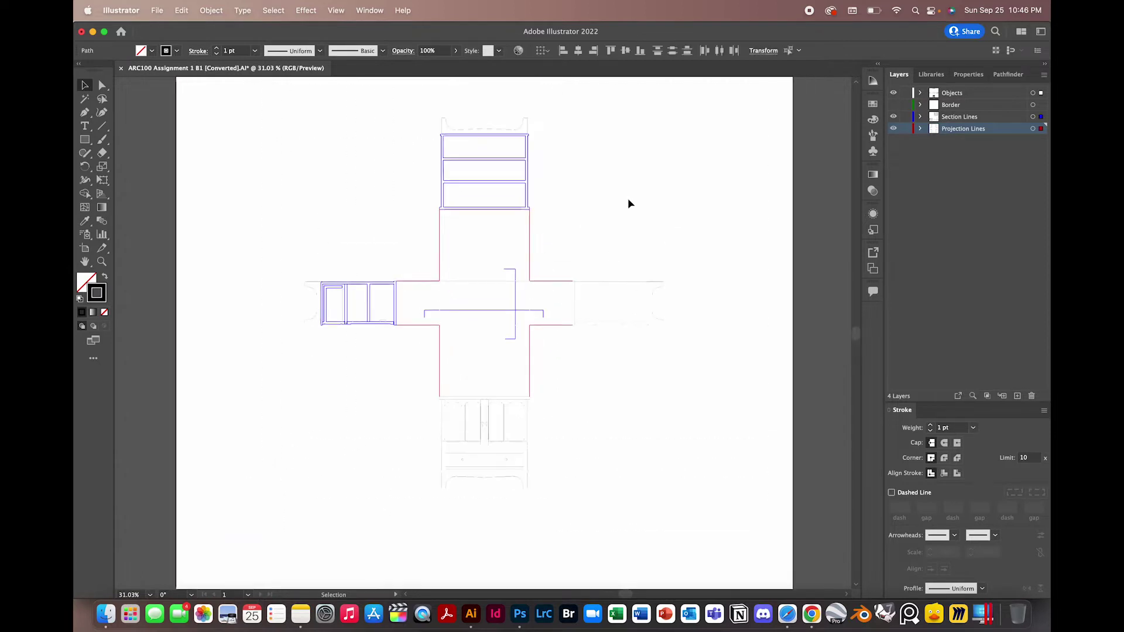
{"action": "left_click", "coordinate": [615, 212]}
{"action": "scroll", "coordinate": [508, 173], "scroll_direction": "down", "scroll_amount": 3}
{"action": "scroll", "coordinate": [630, 146], "scroll_direction": "up", "scroll_amount": 1}
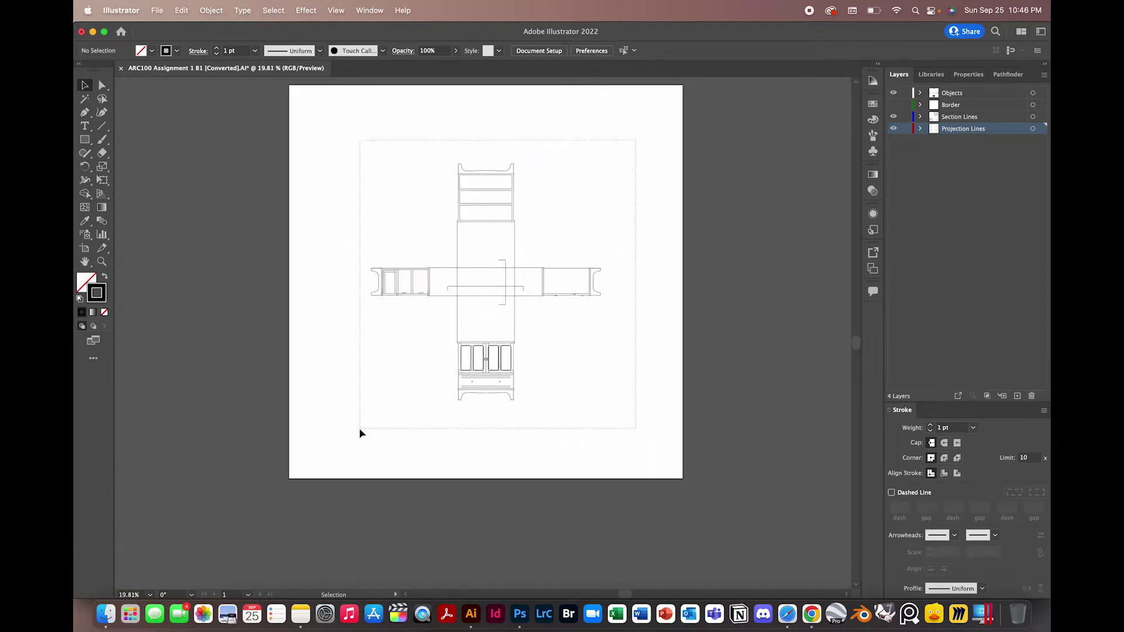
{"action": "scroll", "coordinate": [499, 265], "scroll_direction": "up", "scroll_amount": 2}
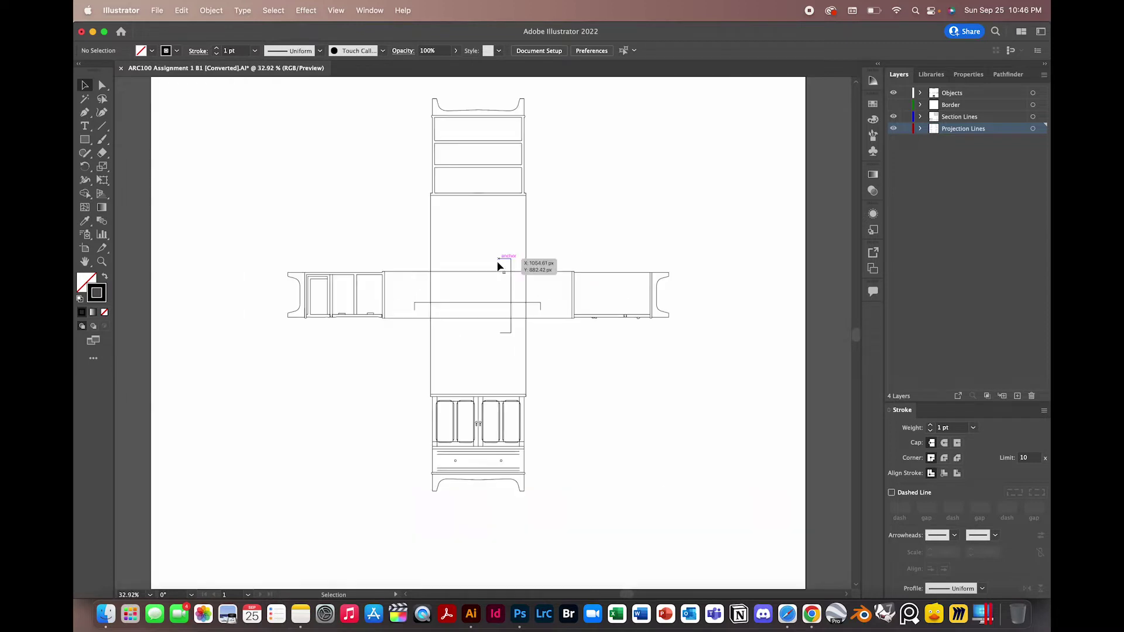
{"action": "scroll", "coordinate": [500, 267], "scroll_direction": "down", "scroll_amount": 2}
{"action": "scroll", "coordinate": [539, 163], "scroll_direction": "up", "scroll_amount": 4}
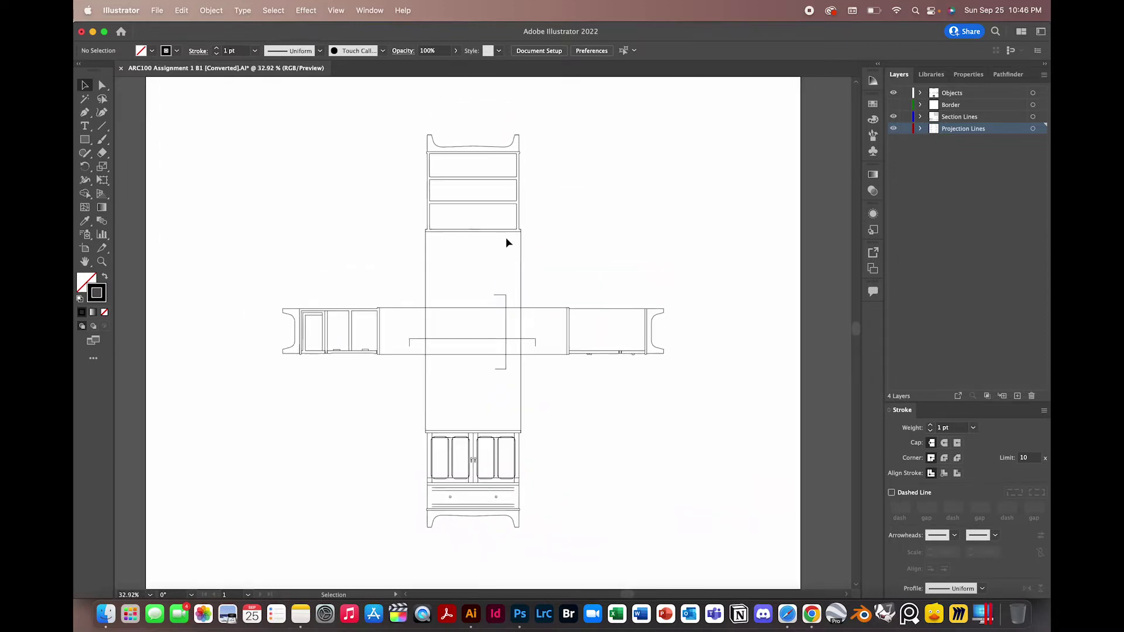
Select all artwork on the Projection Lines layer, set its stroke weight to 0.25 pt and clear the selection.
{"action": "left_click", "coordinate": [1033, 128]}
{"action": "scroll", "coordinate": [691, 300], "scroll_direction": "down", "scroll_amount": 1}
{"action": "scroll", "coordinate": [691, 300], "scroll_direction": "left", "scroll_amount": 1}
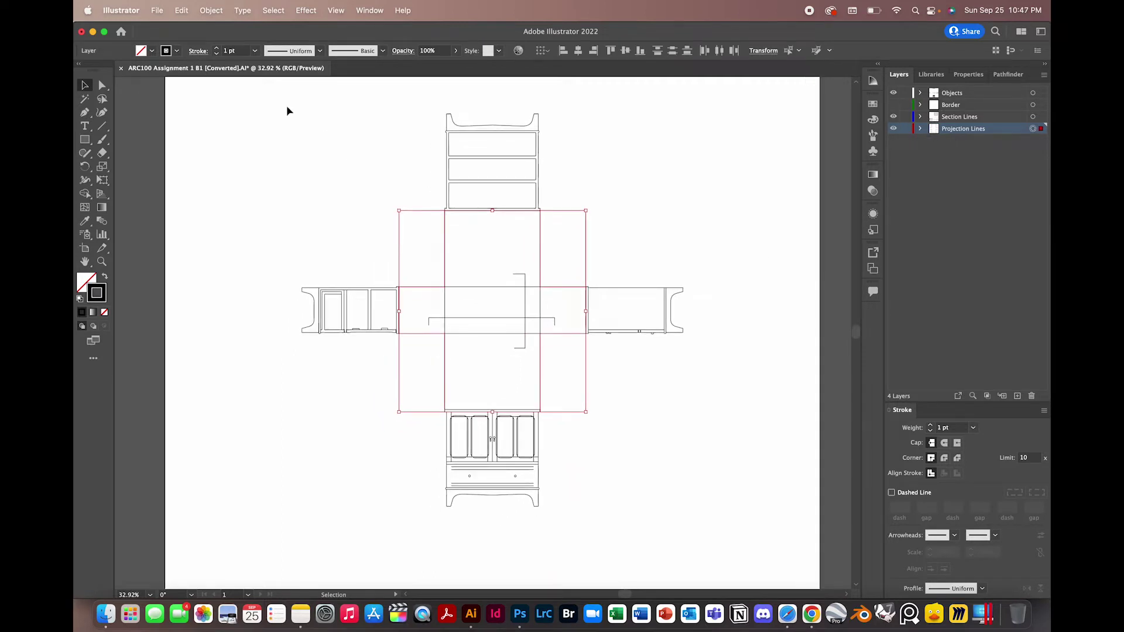
{"action": "left_click", "coordinate": [228, 51]}
{"action": "type", "text": "0.25"}
{"action": "key", "text": "Return"}
{"action": "left_click", "coordinate": [735, 216]}
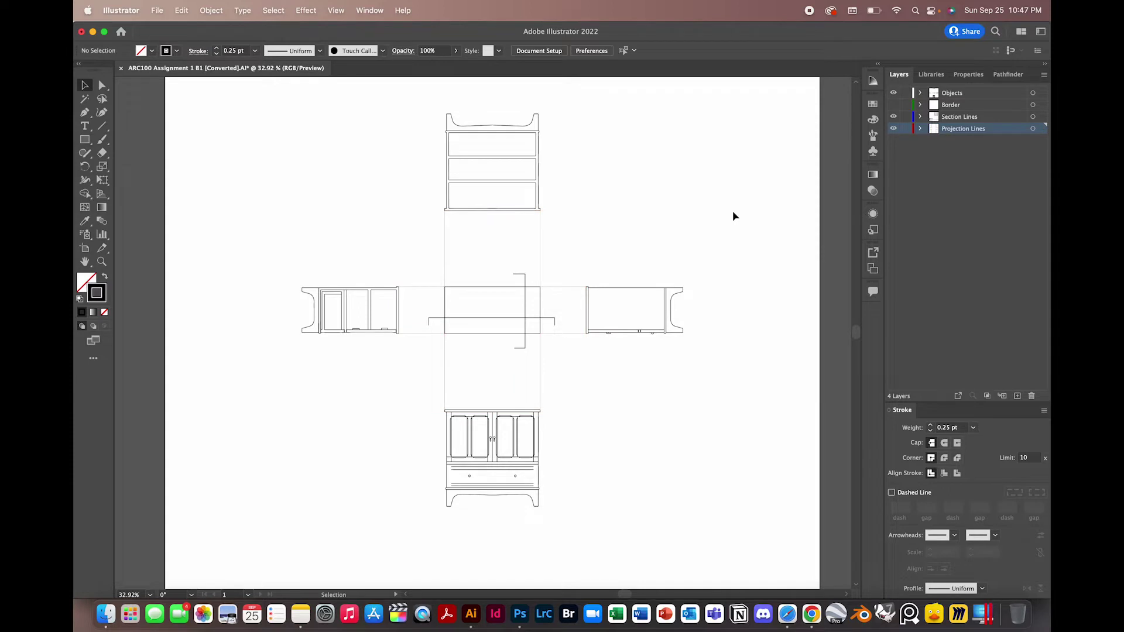
Compare the thinned projection lines with the cabinet views and section lines at several magnifications.
{"action": "scroll", "coordinate": [597, 322], "scroll_direction": "down", "scroll_amount": 3}
{"action": "scroll", "coordinate": [562, 349], "scroll_direction": "up", "scroll_amount": 4}
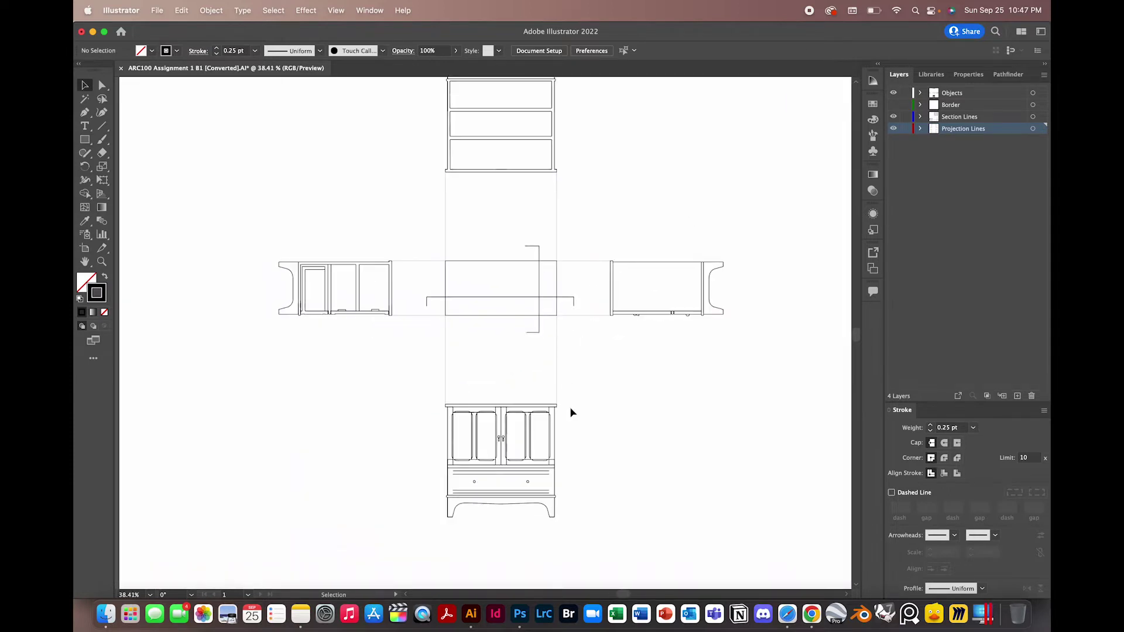
{"action": "scroll", "coordinate": [570, 412], "scroll_direction": "down", "scroll_amount": 1}
{"action": "scroll", "coordinate": [564, 369], "scroll_direction": "up", "scroll_amount": 4}
{"action": "scroll", "coordinate": [564, 369], "scroll_direction": "down", "scroll_amount": 2}
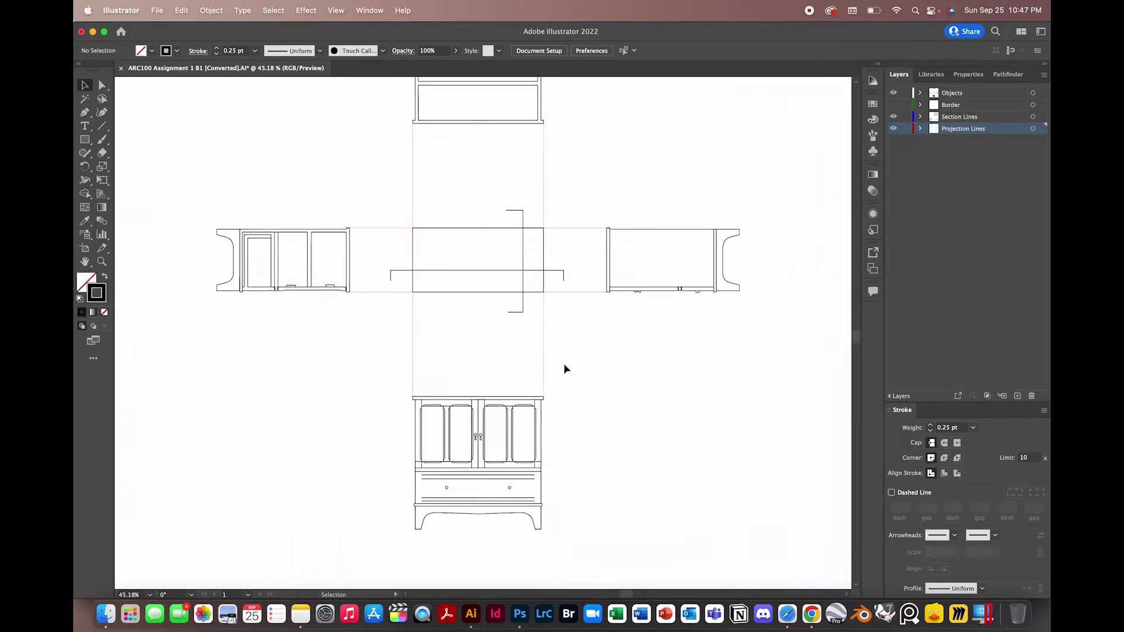
{"action": "scroll", "coordinate": [547, 458], "scroll_direction": "up", "scroll_amount": 4}
{"action": "scroll", "coordinate": [547, 458], "scroll_direction": "down", "scroll_amount": 3}
{"action": "scroll", "coordinate": [574, 347], "scroll_direction": "up", "scroll_amount": 2}
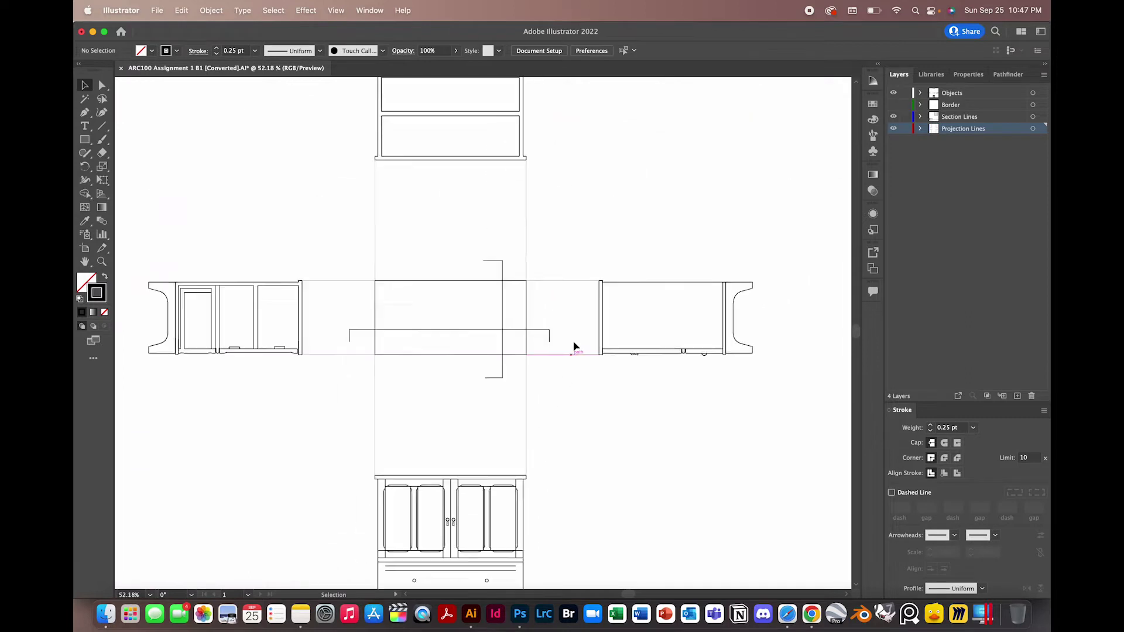
{"action": "scroll", "coordinate": [574, 347], "scroll_direction": "down", "scroll_amount": 3}
{"action": "left_click_drag", "start_coordinate": [744, 246], "coordinate": [594, 367]}
{"action": "scroll", "coordinate": [607, 143], "scroll_direction": "up", "scroll_amount": 2}
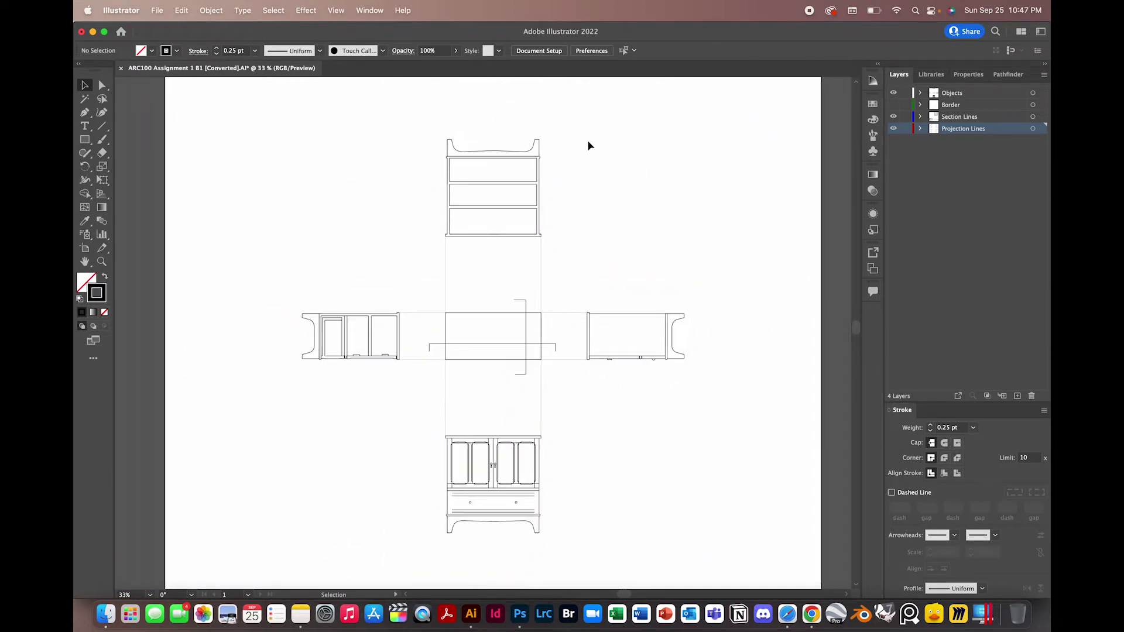
{"action": "scroll", "coordinate": [616, 250], "scroll_direction": "down", "scroll_amount": 3}
{"action": "scroll", "coordinate": [557, 392], "scroll_direction": "up", "scroll_amount": 3}
{"action": "scroll", "coordinate": [557, 393], "scroll_direction": "down", "scroll_amount": 2}
{"action": "scroll", "coordinate": [617, 397], "scroll_direction": "down", "scroll_amount": 1}
{"action": "scroll", "coordinate": [618, 397], "scroll_direction": "down", "scroll_amount": 1}
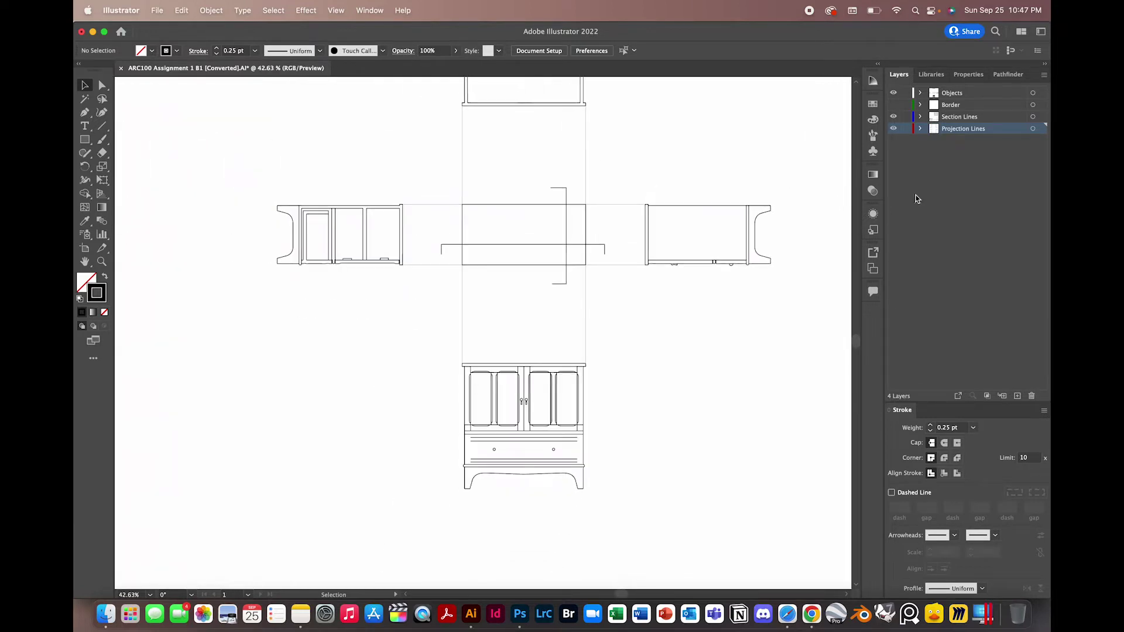
Make all lines on the Projection Lines layer dashed with a 12 pt dash, clear the selection and check them up close.
{"action": "left_click", "coordinate": [1034, 129]}
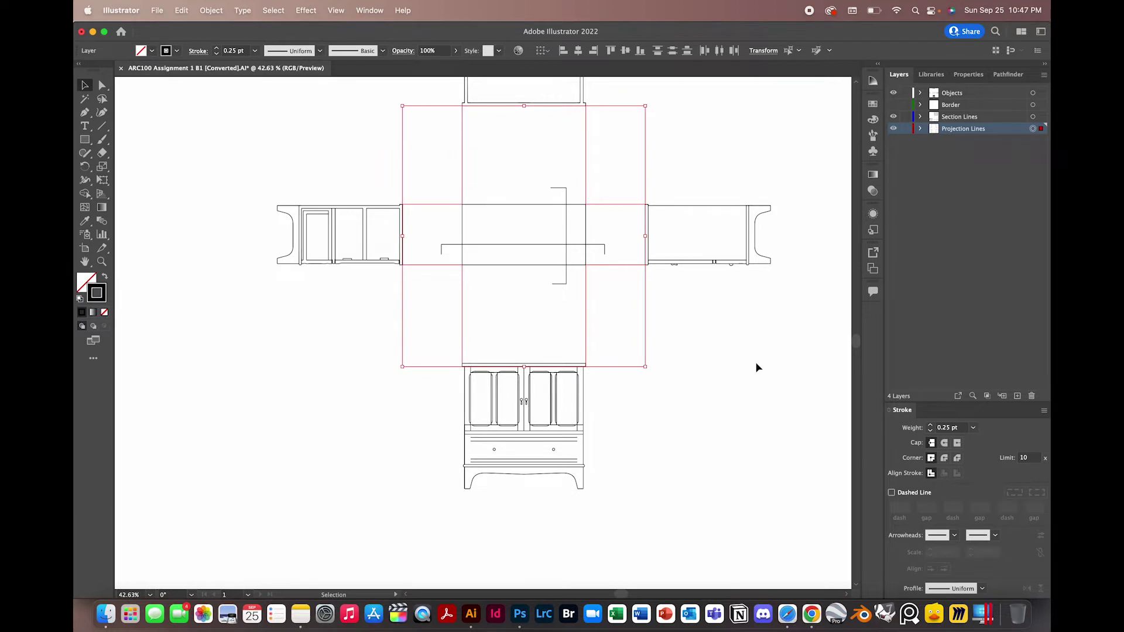
{"action": "scroll", "coordinate": [757, 367], "scroll_direction": "up", "scroll_amount": 2}
{"action": "scroll", "coordinate": [758, 367], "scroll_direction": "right", "scroll_amount": 2}
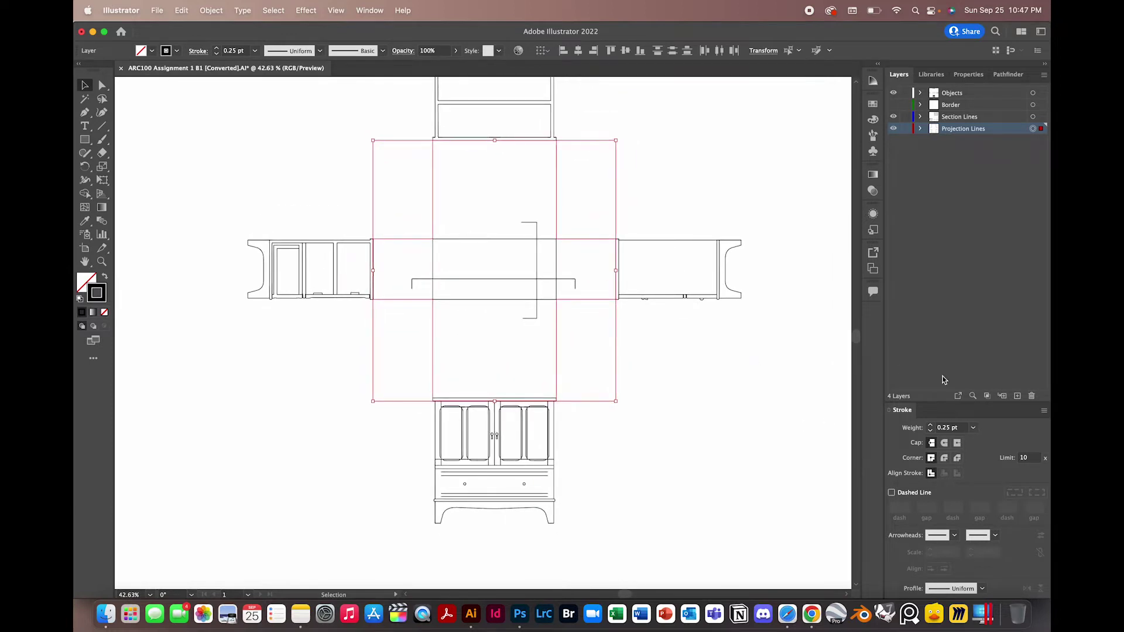
{"action": "left_click", "coordinate": [902, 496]}
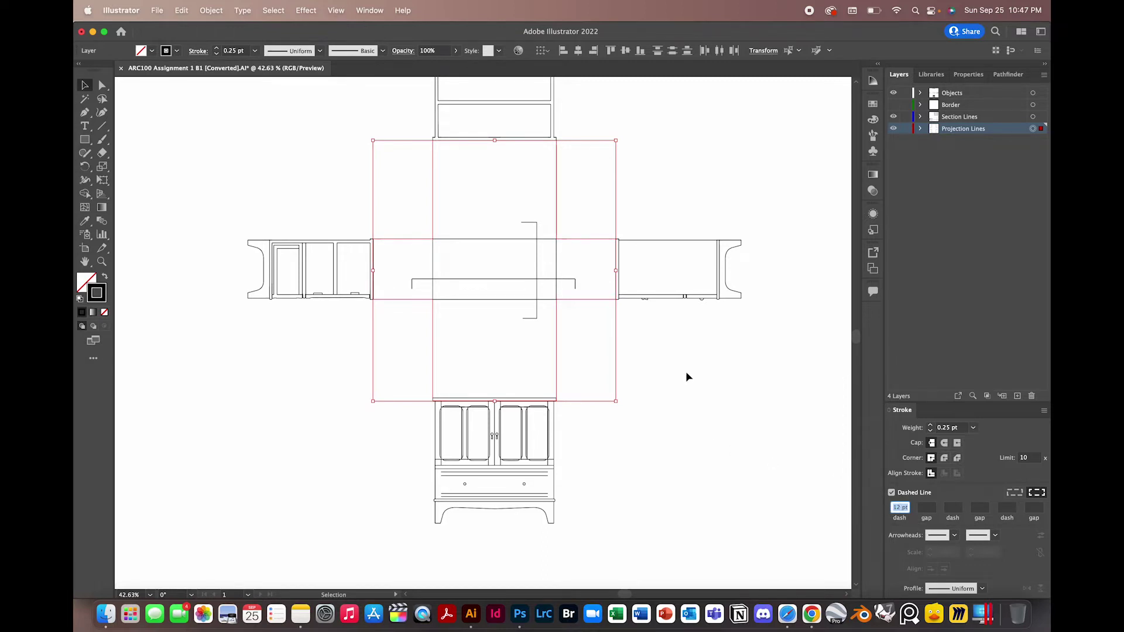
{"action": "left_click", "coordinate": [594, 353]}
{"action": "scroll", "coordinate": [564, 219], "scroll_direction": "up", "scroll_amount": 10}
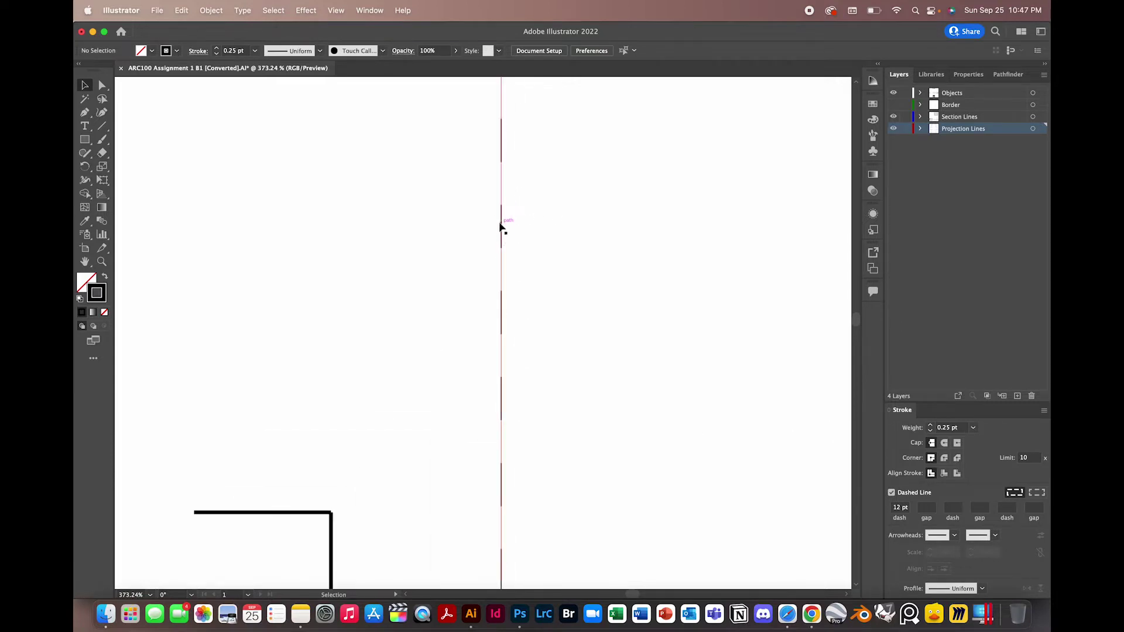
Select all artwork on the Projection Lines layer, set its dashes to 6 pt with a 3 pt gap and clear the selection.
{"action": "scroll", "coordinate": [553, 236], "scroll_direction": "down", "scroll_amount": 5}
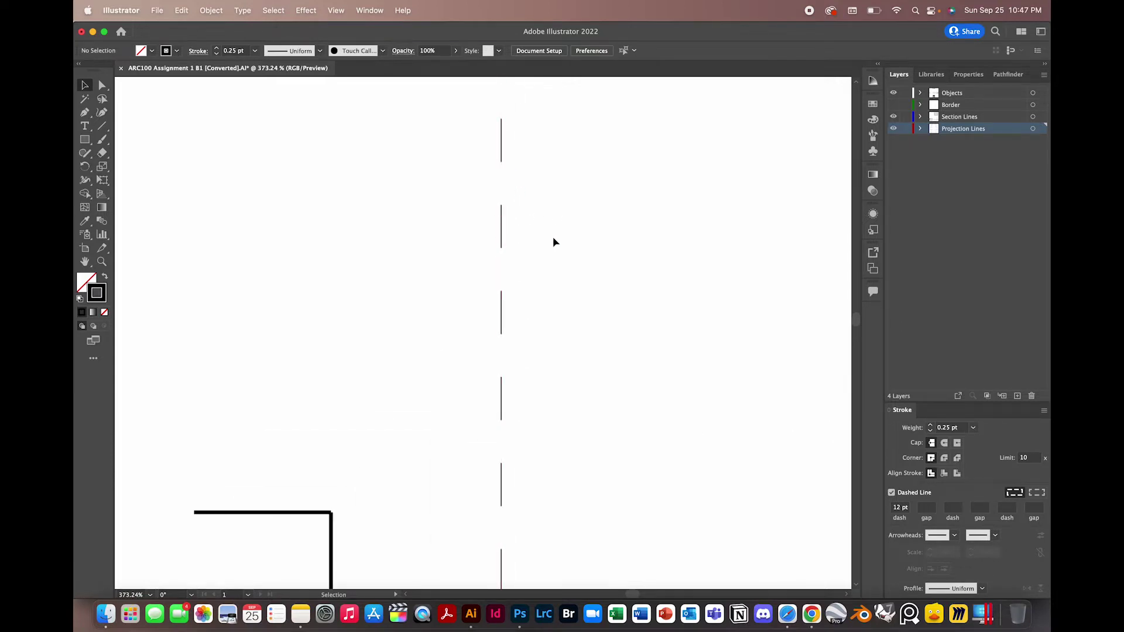
{"action": "left_click", "coordinate": [1046, 129]}
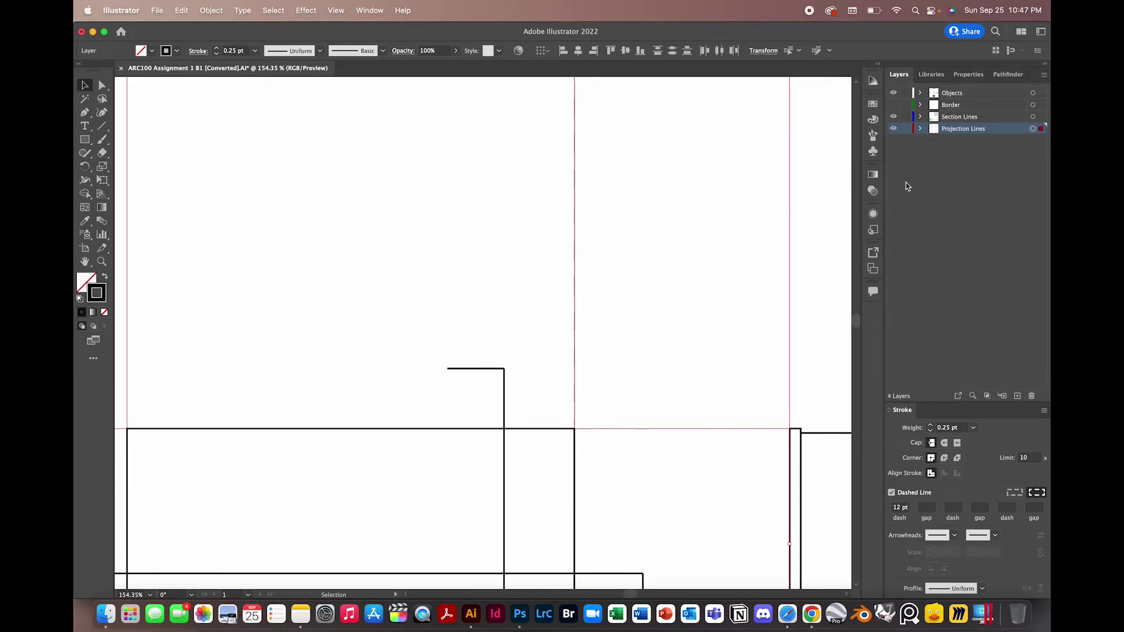
{"action": "left_click", "coordinate": [901, 508]}
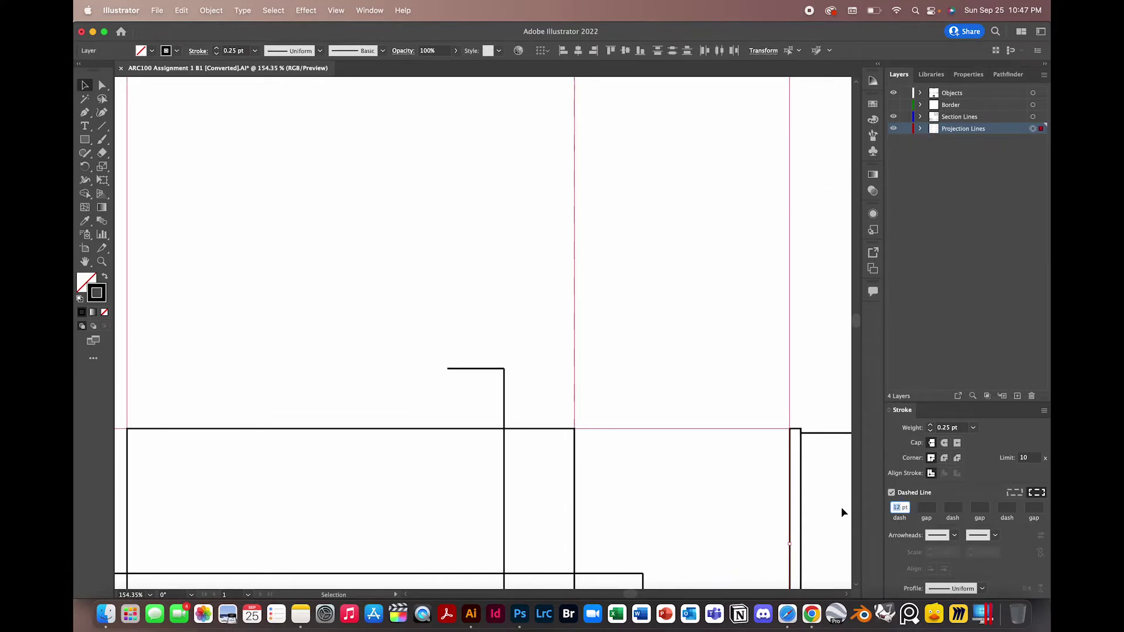
{"action": "left_click", "coordinate": [928, 508]}
{"action": "type", "text": "3"}
{"action": "key", "text": "Return"}
{"action": "left_click", "coordinate": [816, 316]}
{"action": "key", "text": "super+0"}
{"action": "scroll", "coordinate": [646, 300], "scroll_direction": "down", "scroll_amount": 3}
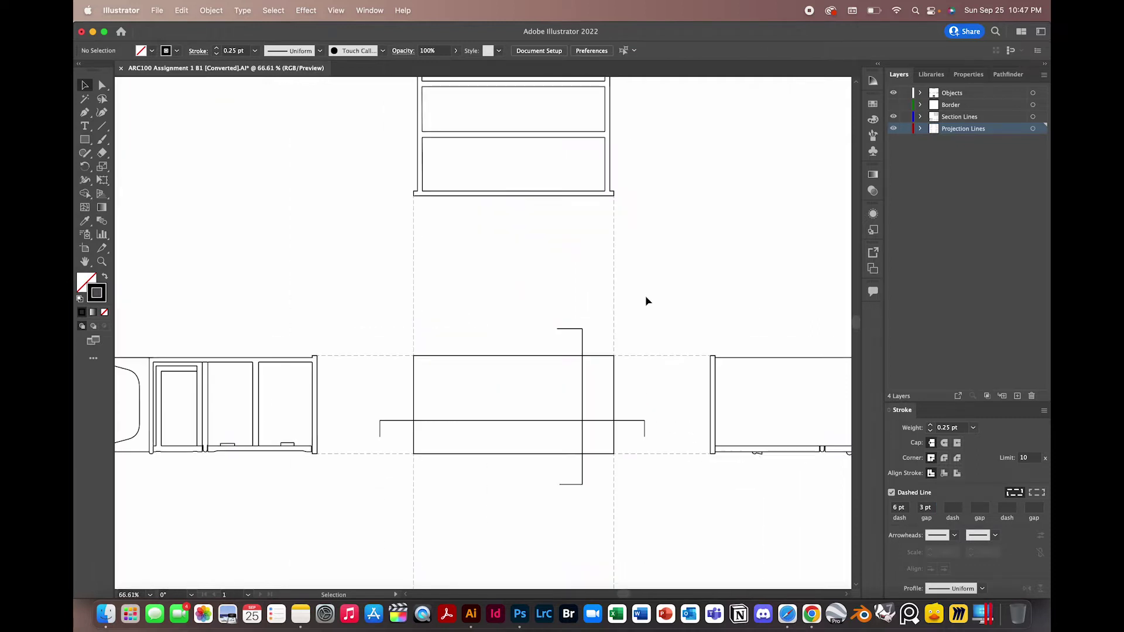
Compare the dashed projection lines with the cabinet views and section lines at several magnifications, ending with the whole artboard.
{"action": "scroll", "coordinate": [695, 373], "scroll_direction": "down", "scroll_amount": 2}
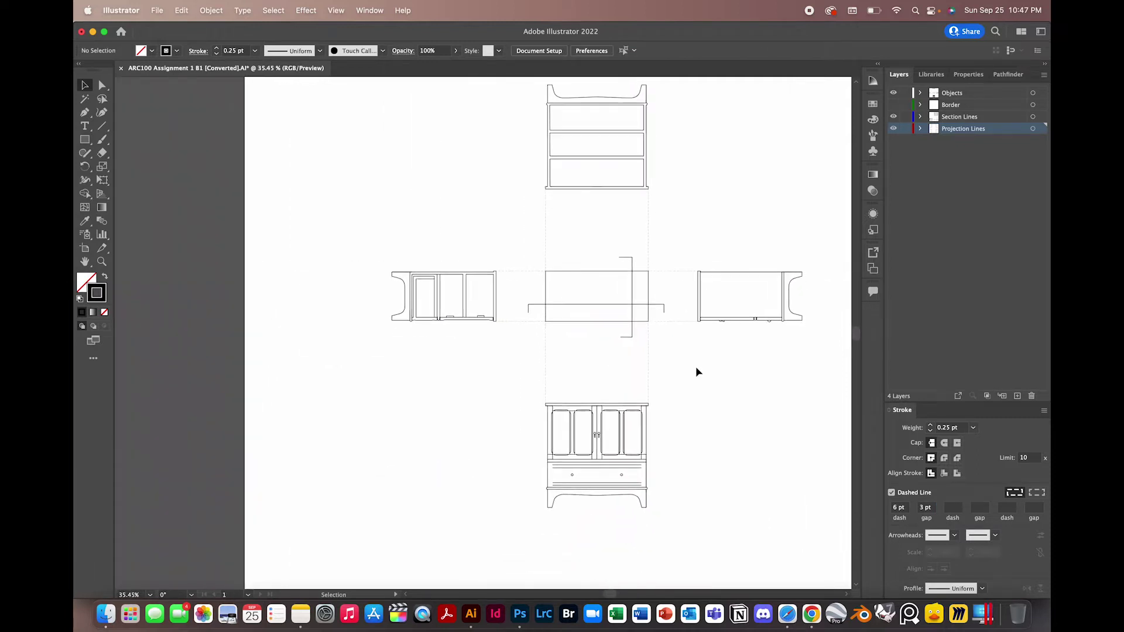
{"action": "scroll", "coordinate": [678, 319], "scroll_direction": "up", "scroll_amount": 3}
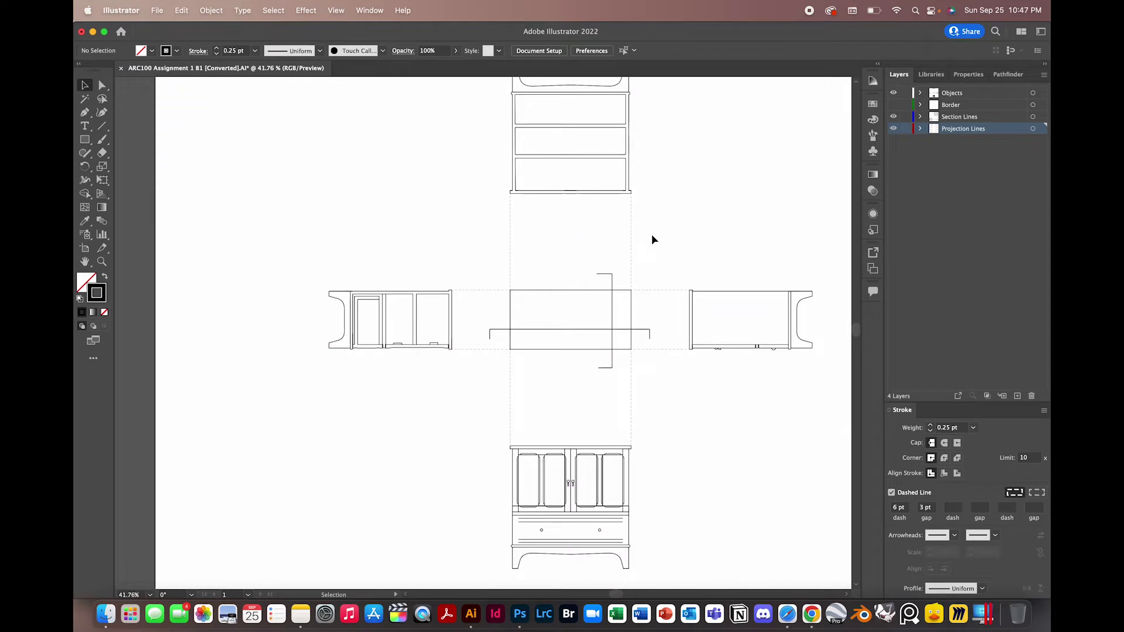
{"action": "scroll", "coordinate": [655, 243], "scroll_direction": "up", "scroll_amount": 3}
{"action": "scroll", "coordinate": [654, 241], "scroll_direction": "down", "scroll_amount": 2}
{"action": "scroll", "coordinate": [653, 240], "scroll_direction": "down", "scroll_amount": 1}
{"action": "scroll", "coordinate": [651, 239], "scroll_direction": "up", "scroll_amount": 3}
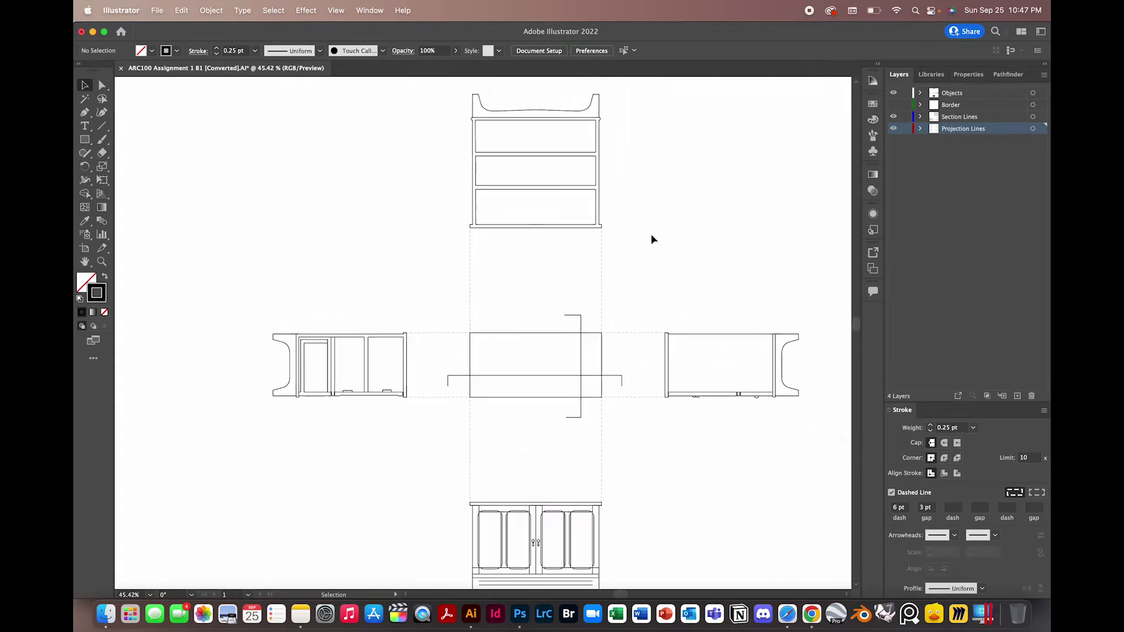
{"action": "scroll", "coordinate": [583, 175], "scroll_direction": "up", "scroll_amount": 5}
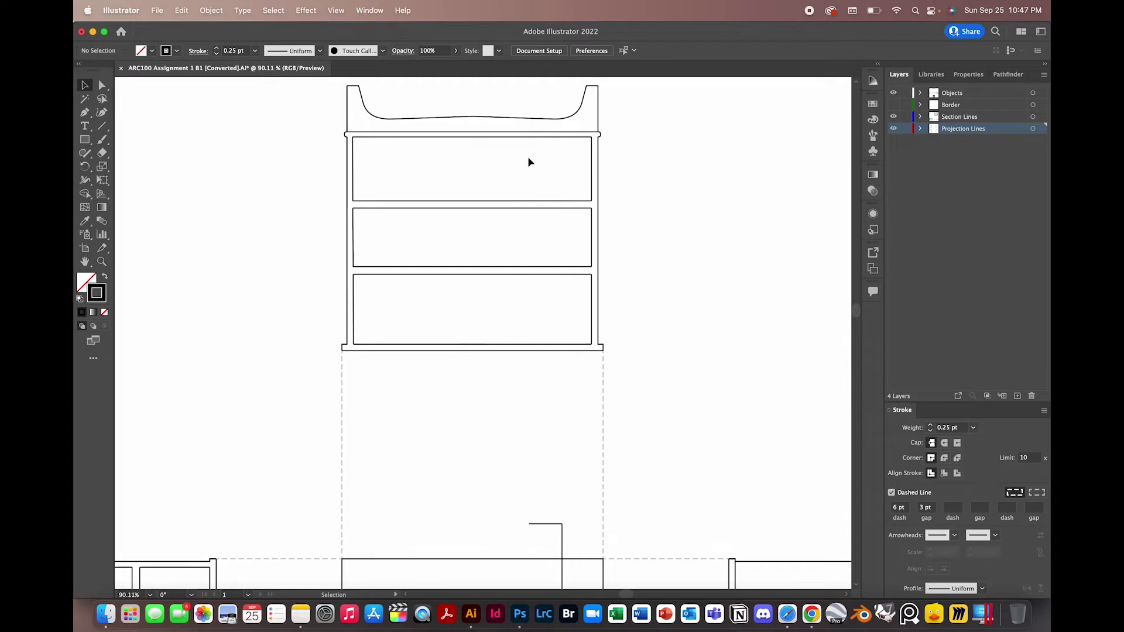
{"action": "scroll", "coordinate": [531, 317], "scroll_direction": "down", "scroll_amount": 3}
{"action": "scroll", "coordinate": [592, 371], "scroll_direction": "down", "scroll_amount": 2}
{"action": "scroll", "coordinate": [592, 371], "scroll_direction": "down", "scroll_amount": 2}
{"action": "scroll", "coordinate": [592, 370], "scroll_direction": "down", "scroll_amount": 3}
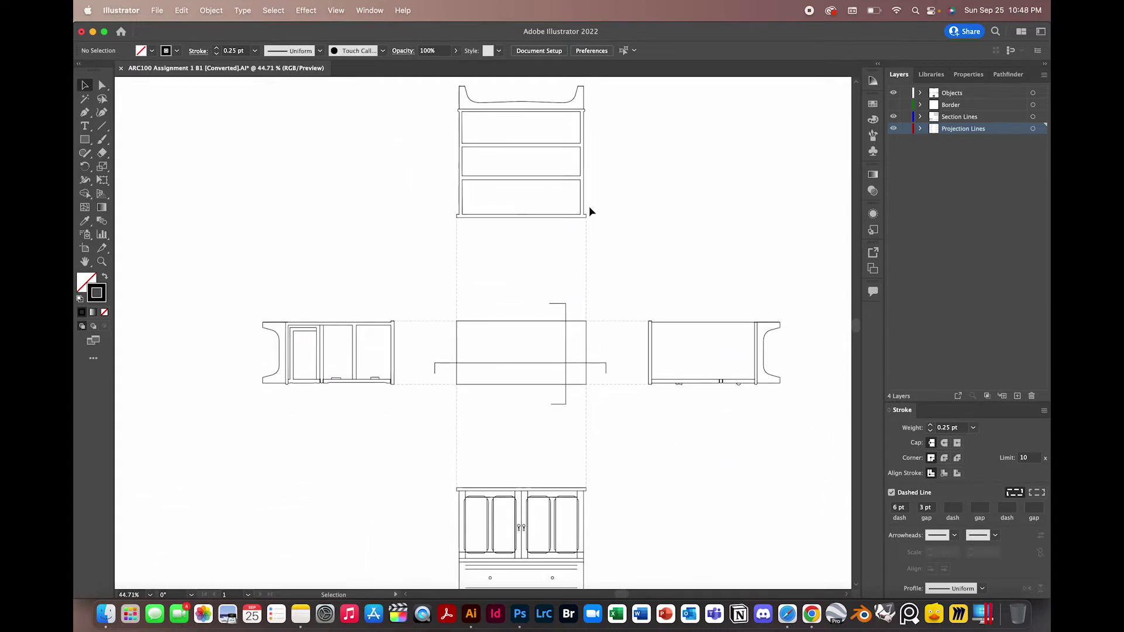
{"action": "scroll", "coordinate": [590, 211], "scroll_direction": "down", "scroll_amount": 3}
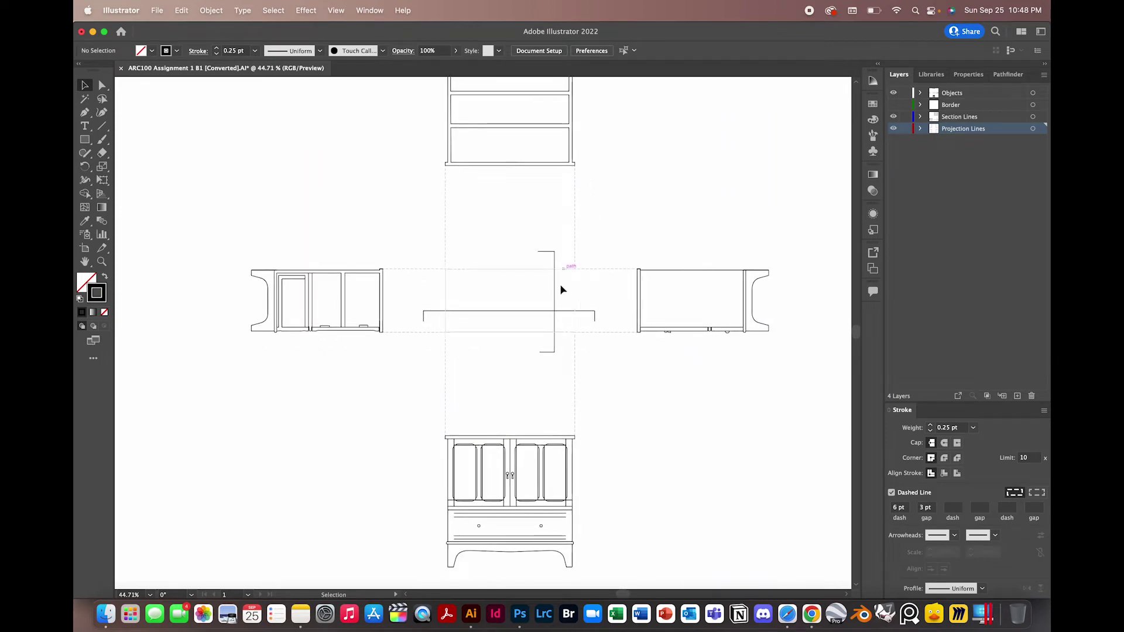
{"action": "scroll", "coordinate": [662, 228], "scroll_direction": "up", "scroll_amount": 2}
{"action": "scroll", "coordinate": [662, 228], "scroll_direction": "down", "scroll_amount": 4}
{"action": "scroll", "coordinate": [662, 230], "scroll_direction": "up", "scroll_amount": 3}
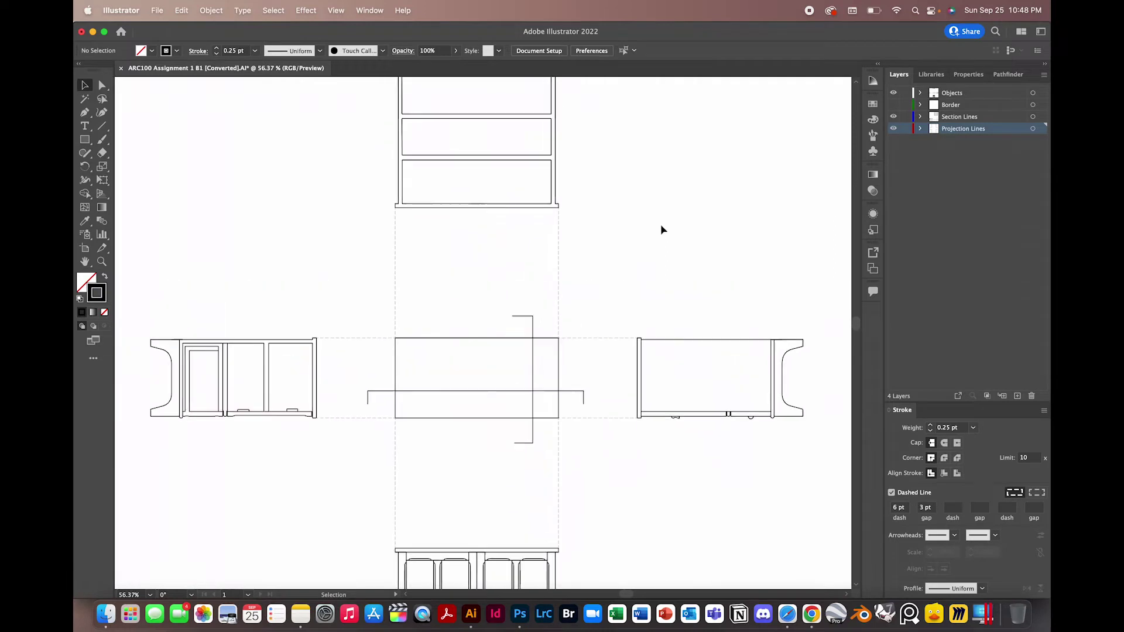
{"action": "scroll", "coordinate": [662, 230], "scroll_direction": "down", "scroll_amount": 2}
{"action": "scroll", "coordinate": [664, 229], "scroll_direction": "down", "scroll_amount": 2}
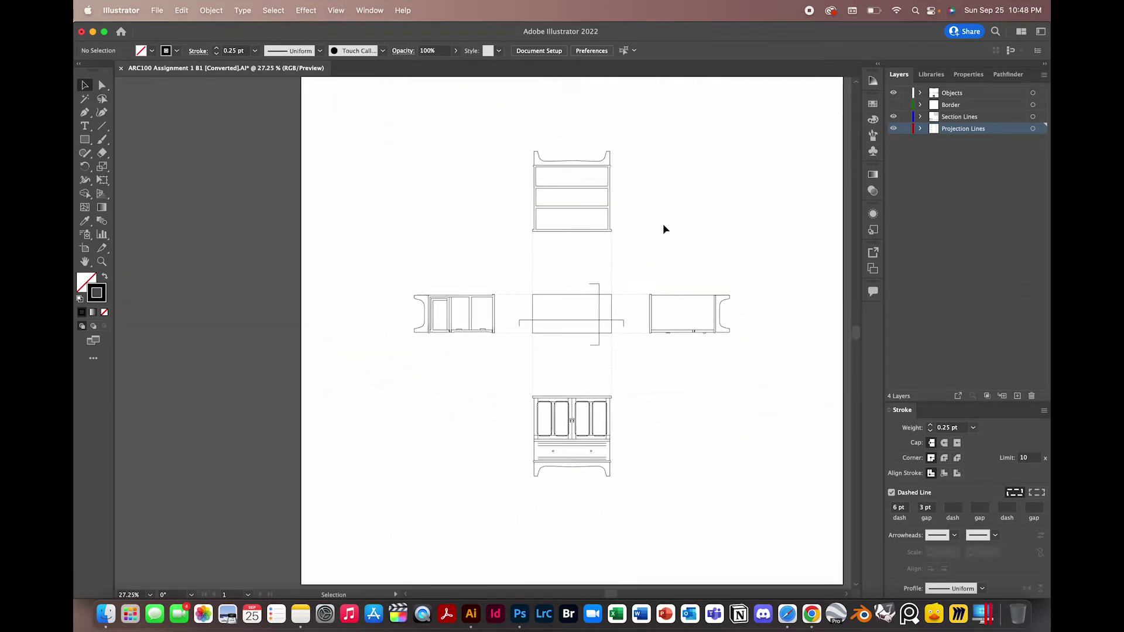
Check which artwork belongs to the Objects layer, clear the selection and examine the section lines crossing the central plan view.
{"action": "left_click", "coordinate": [1035, 93]}
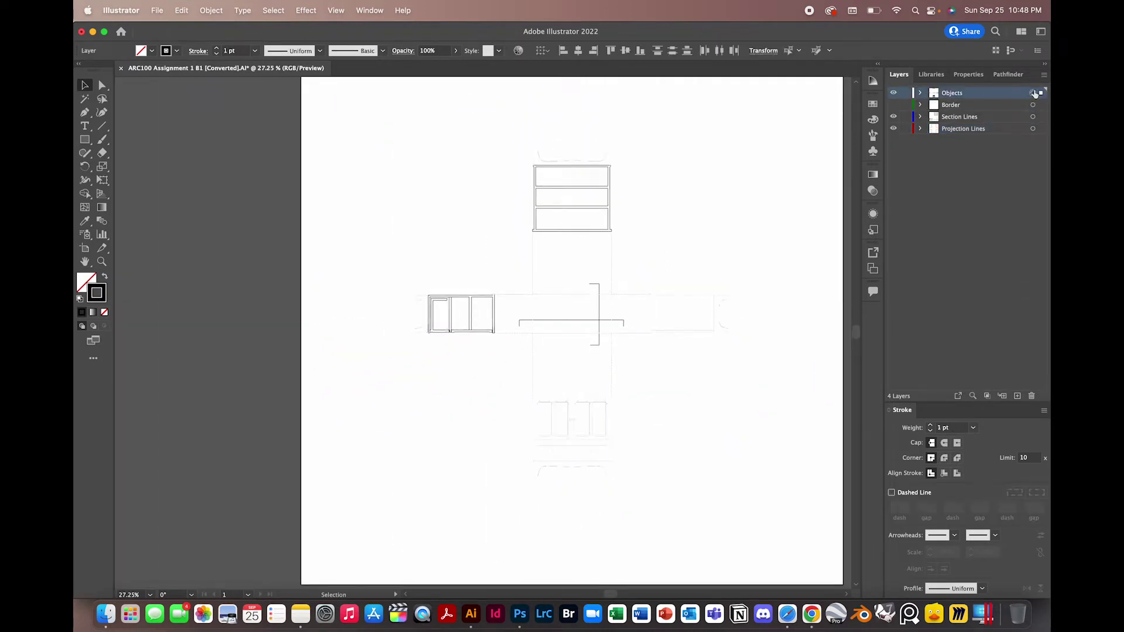
{"action": "left_click", "coordinate": [797, 164]}
{"action": "scroll", "coordinate": [643, 252], "scroll_direction": "up", "scroll_amount": 3}
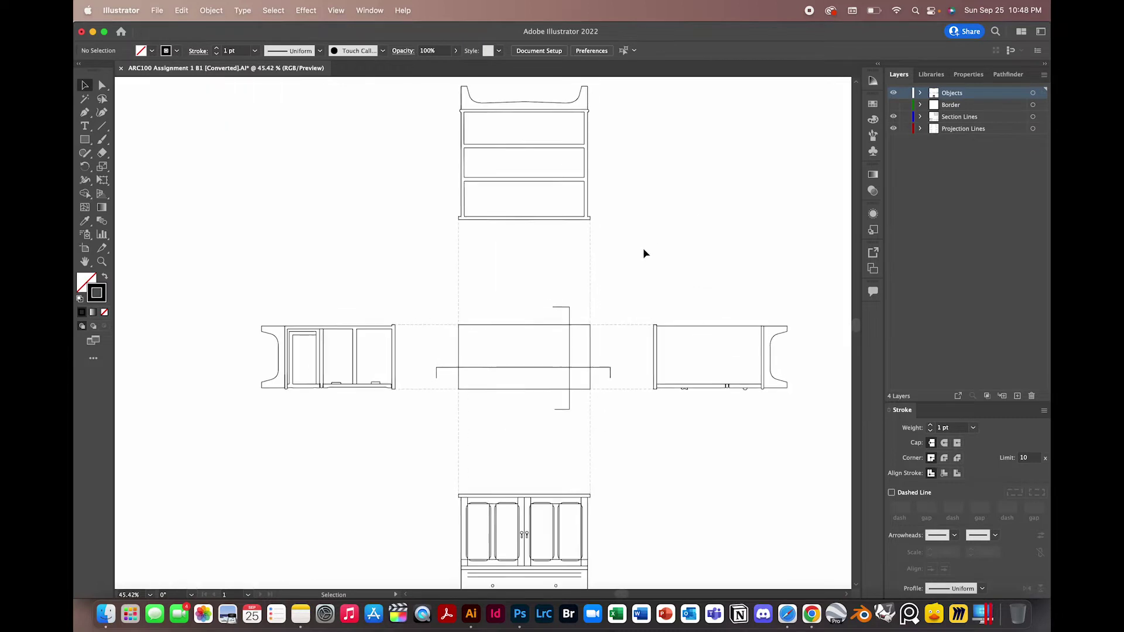
{"action": "scroll", "coordinate": [644, 252], "scroll_direction": "down", "scroll_amount": 2}
{"action": "scroll", "coordinate": [577, 349], "scroll_direction": "up", "scroll_amount": 5}
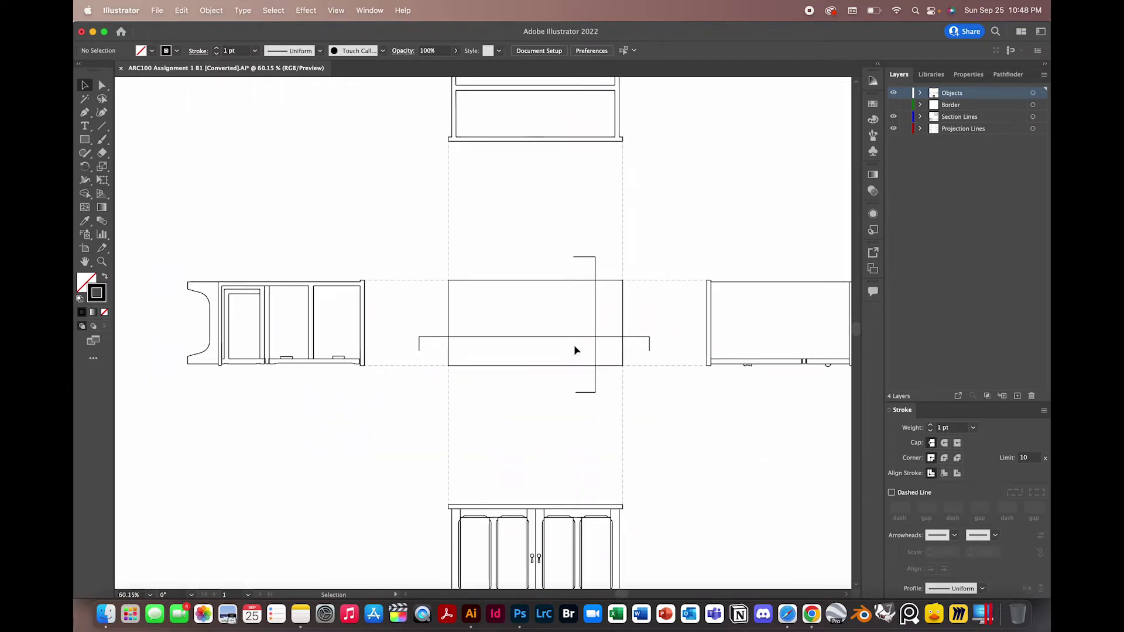
{"action": "scroll", "coordinate": [596, 325], "scroll_direction": "up", "scroll_amount": 1}
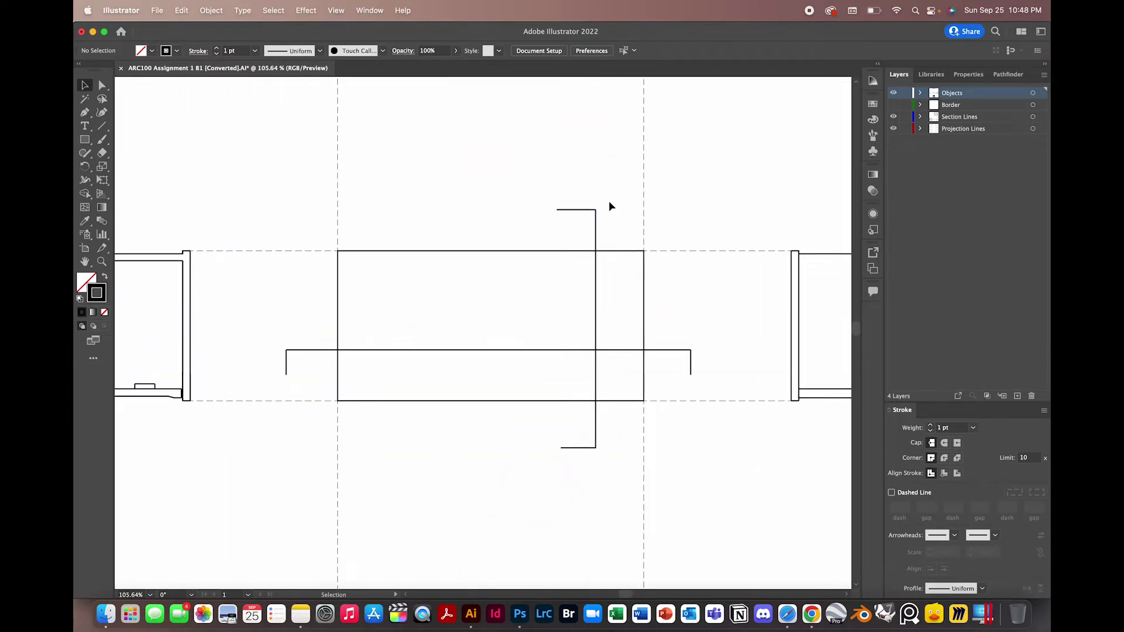
{"action": "scroll", "coordinate": [621, 343], "scroll_direction": "down", "scroll_amount": 2}
{"action": "scroll", "coordinate": [623, 310], "scroll_direction": "up", "scroll_amount": 2}
{"action": "scroll", "coordinate": [622, 269], "scroll_direction": "down", "scroll_amount": 2}
{"action": "scroll", "coordinate": [621, 268], "scroll_direction": "down", "scroll_amount": 1}
{"action": "scroll", "coordinate": [621, 266], "scroll_direction": "up", "scroll_amount": 2}
{"action": "scroll", "coordinate": [607, 251], "scroll_direction": "down", "scroll_amount": 3}
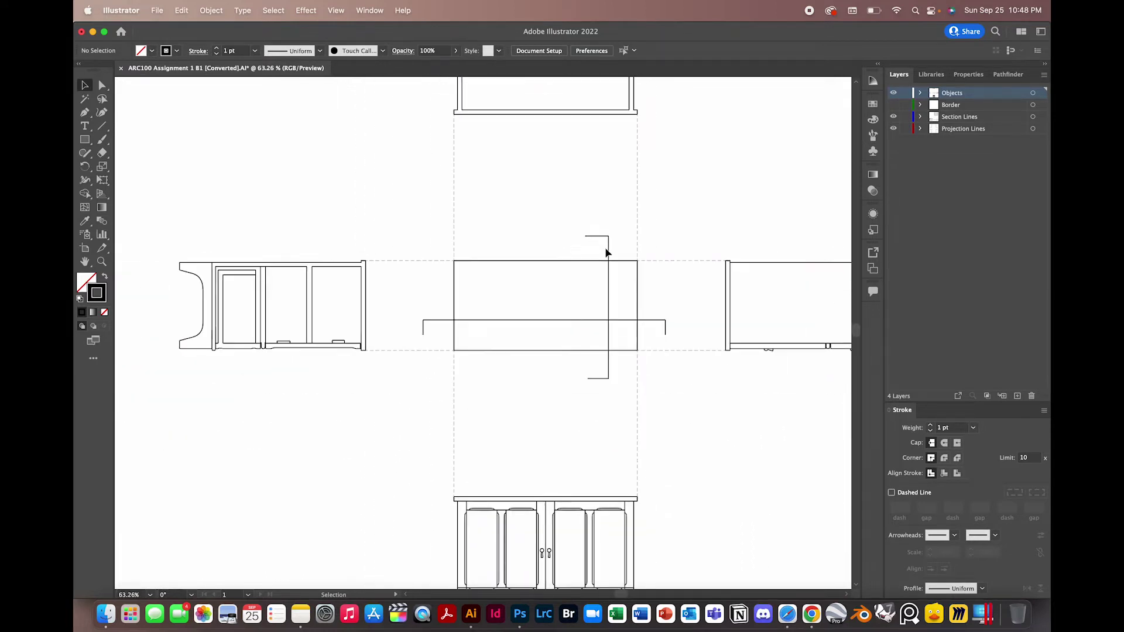
Select the vertical section line through the central plan view together with both of its end ticks.
{"action": "scroll", "coordinate": [605, 246], "scroll_direction": "up", "scroll_amount": 2}
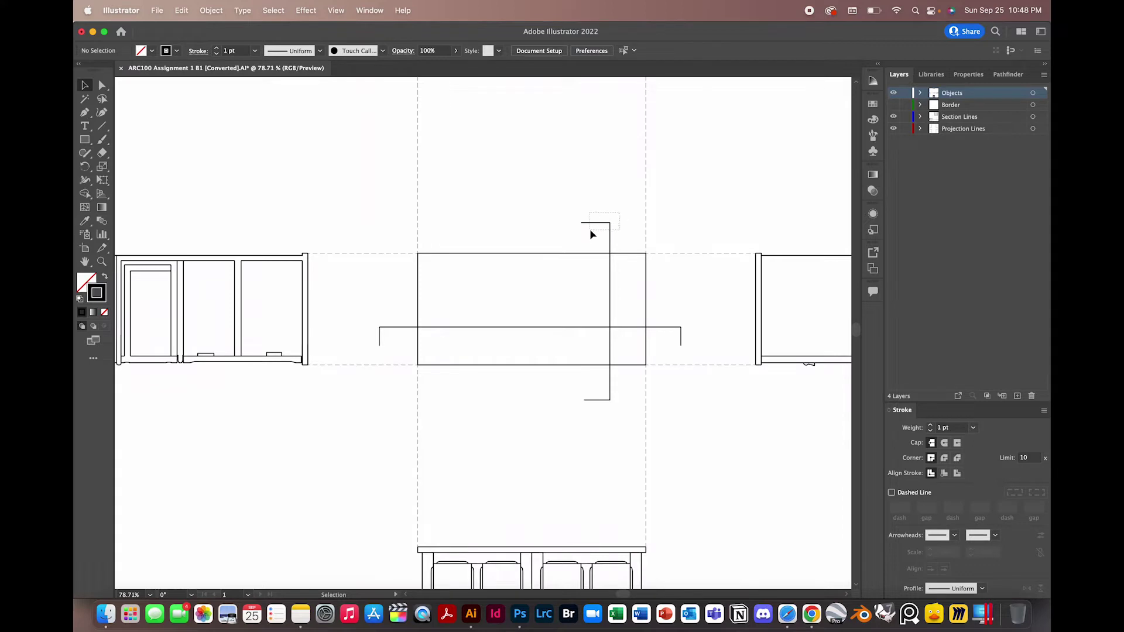
{"action": "left_click_drag", "start_coordinate": [590, 231], "coordinate": [592, 232]}
{"action": "left_click", "coordinate": [632, 400]}
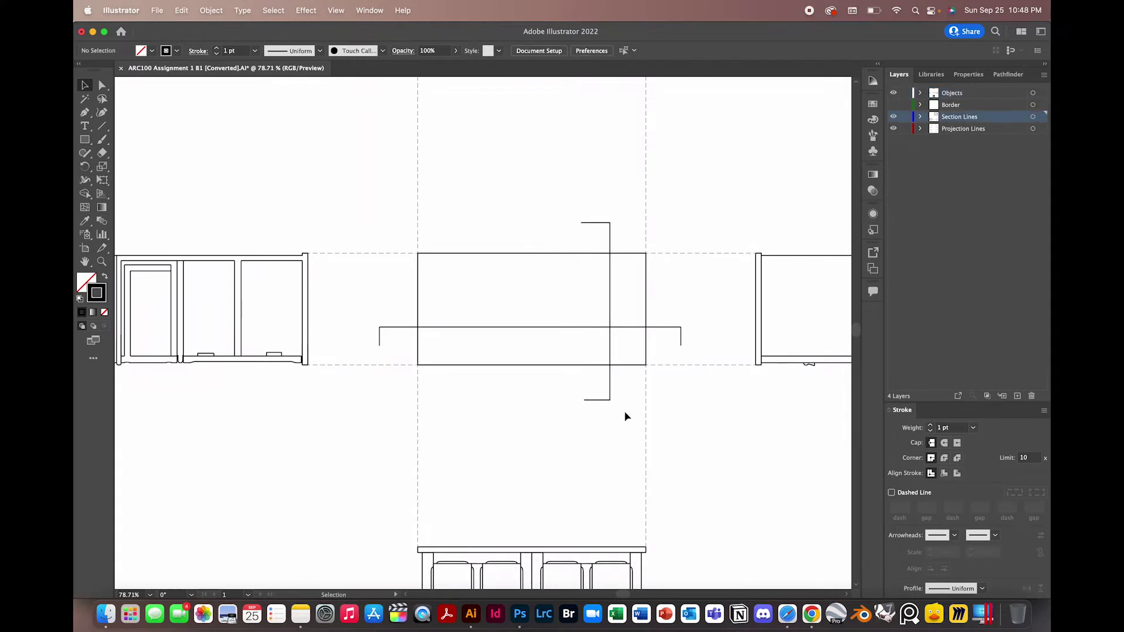
{"action": "left_click", "coordinate": [589, 399]}
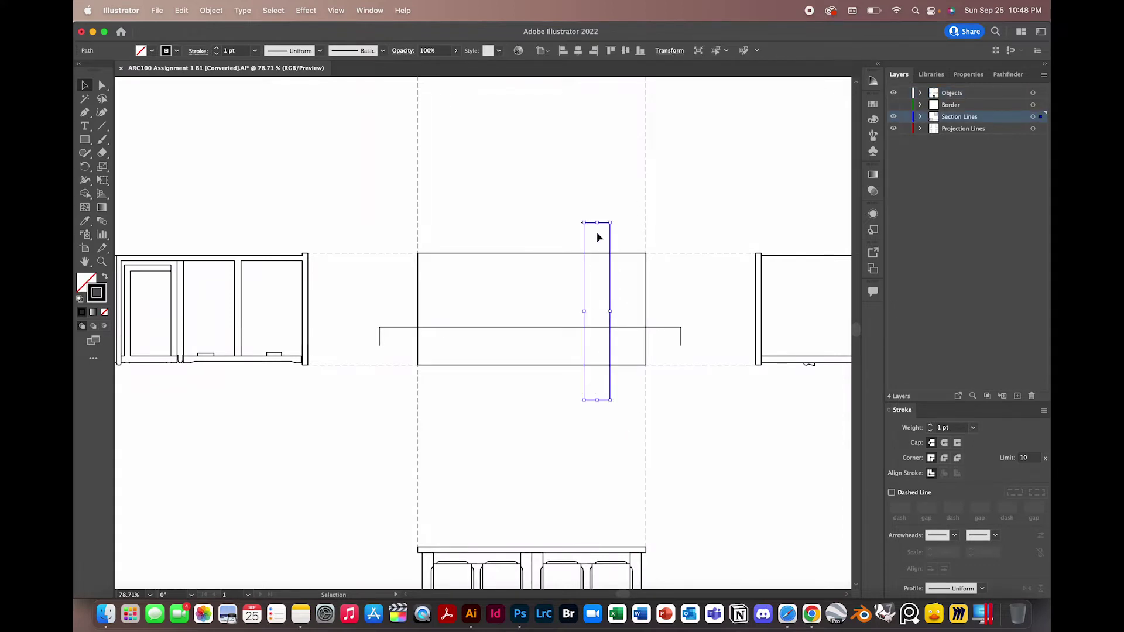
{"action": "scroll", "coordinate": [585, 221], "scroll_direction": "up", "scroll_amount": 3}
{"action": "left_click", "coordinate": [643, 226]}
{"action": "left_click", "coordinate": [615, 227]}
{"action": "scroll", "coordinate": [555, 249], "scroll_direction": "down", "scroll_amount": 2}
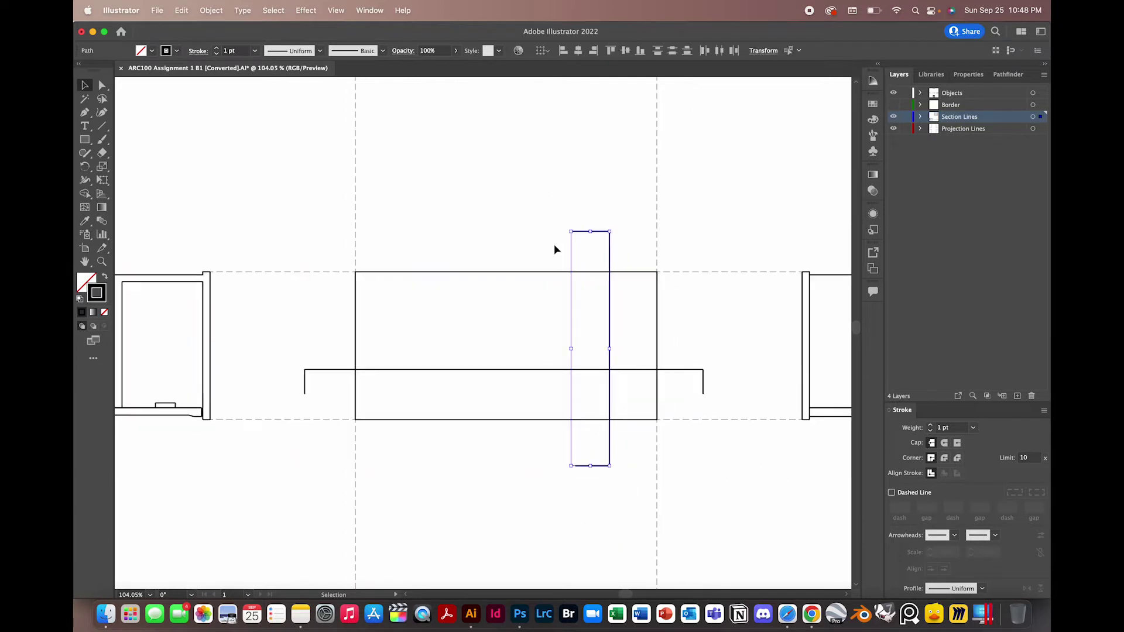
Examine which way the vertical section line's end ticks face in relation to the surrounding cabinet views.
{"action": "left_click_drag", "start_coordinate": [578, 441], "coordinate": [572, 428]}
{"action": "scroll", "coordinate": [592, 218], "scroll_direction": "up", "scroll_amount": 5}
{"action": "left_click_drag", "start_coordinate": [556, 200], "coordinate": [554, 204]}
{"action": "scroll", "coordinate": [555, 203], "scroll_direction": "down", "scroll_amount": 4}
{"action": "scroll", "coordinate": [555, 203], "scroll_direction": "down", "scroll_amount": 3}
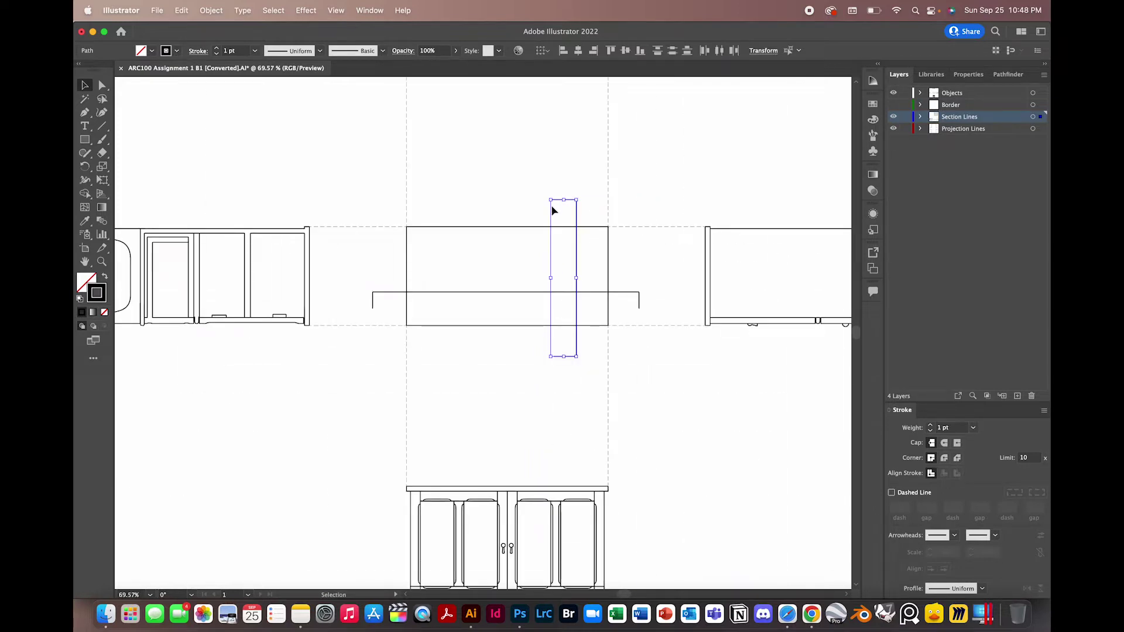
{"action": "scroll", "coordinate": [488, 261], "scroll_direction": "left", "scroll_amount": 3}
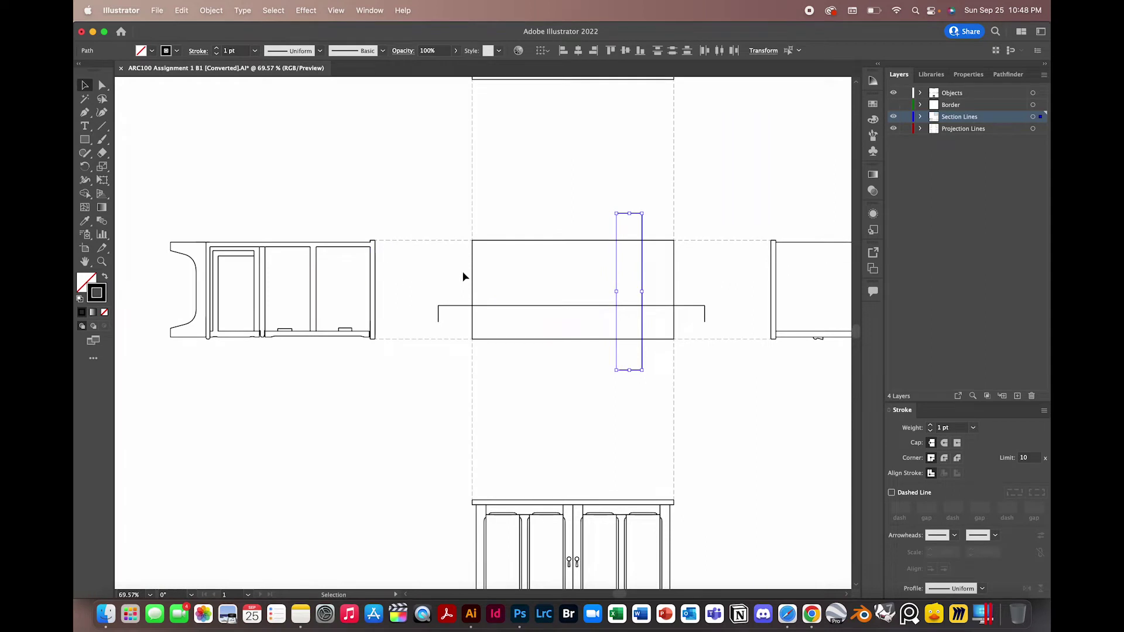
{"action": "scroll", "coordinate": [463, 277], "scroll_direction": "up", "scroll_amount": 1}
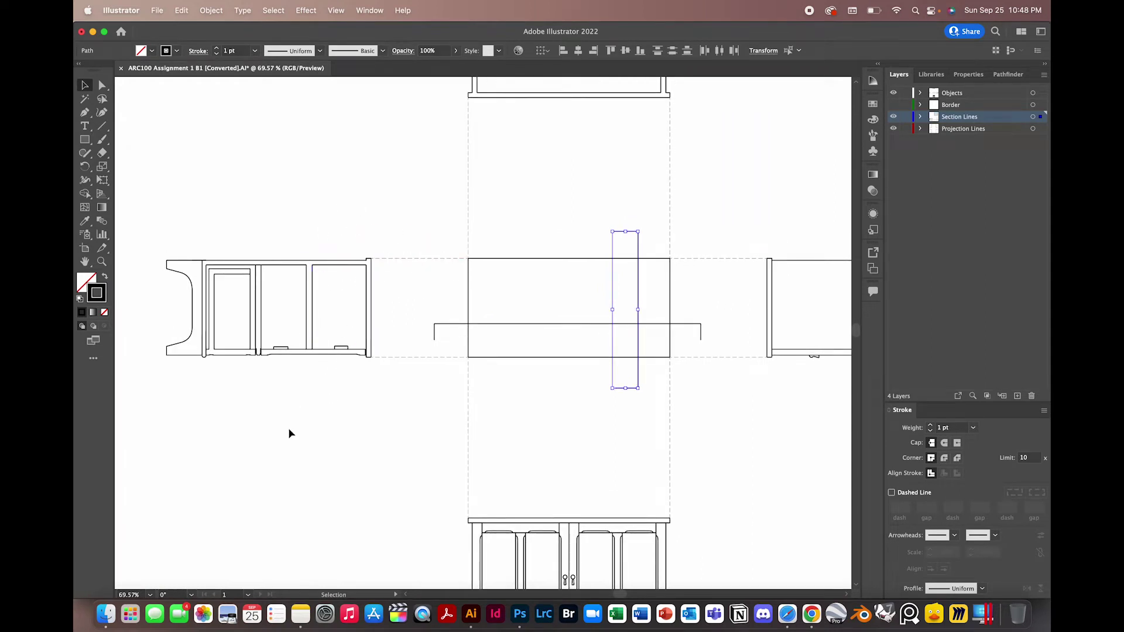
{"action": "scroll", "coordinate": [345, 271], "scroll_direction": "left", "scroll_amount": 2}
{"action": "scroll", "coordinate": [346, 271], "scroll_direction": "down", "scroll_amount": 1}
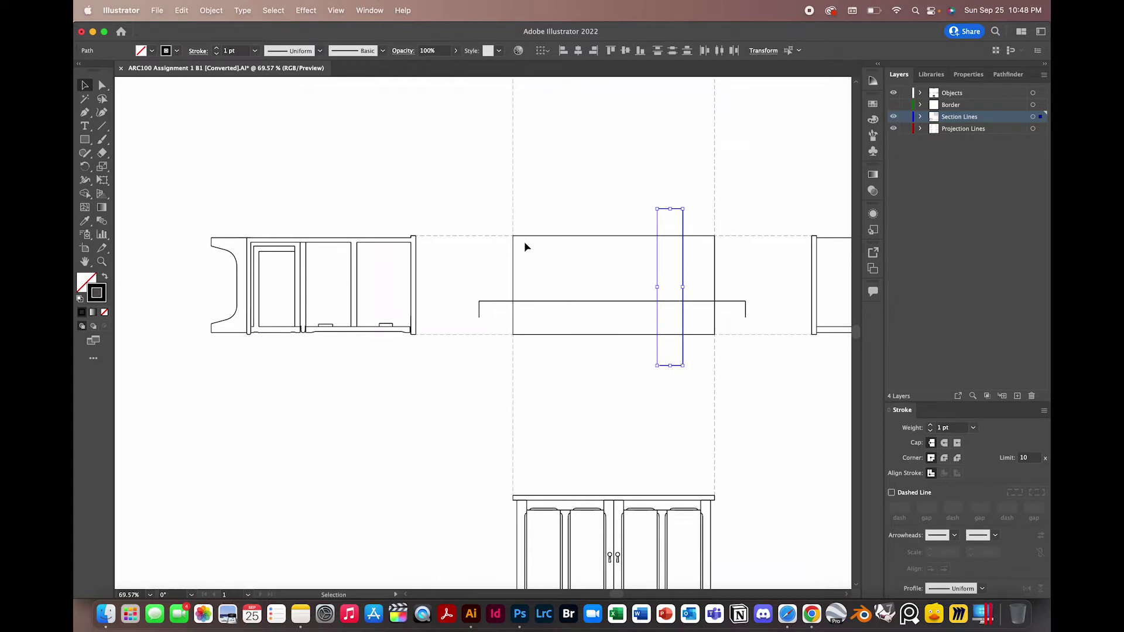
{"action": "scroll", "coordinate": [419, 294], "scroll_direction": "down", "scroll_amount": 3}
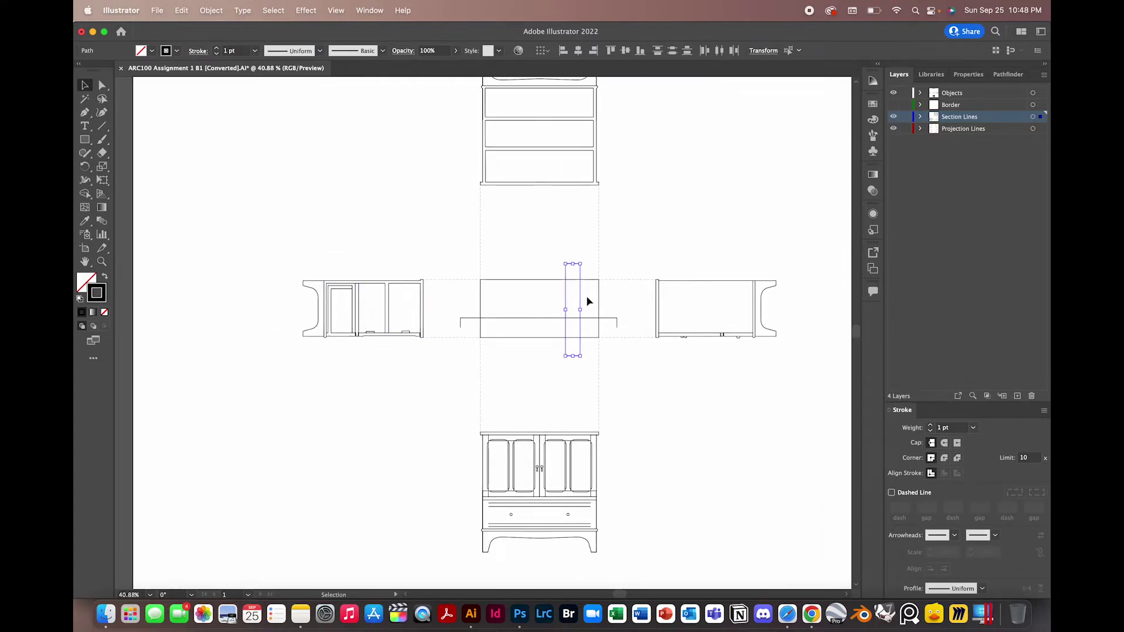
{"action": "scroll", "coordinate": [587, 298], "scroll_direction": "up", "scroll_amount": 4}
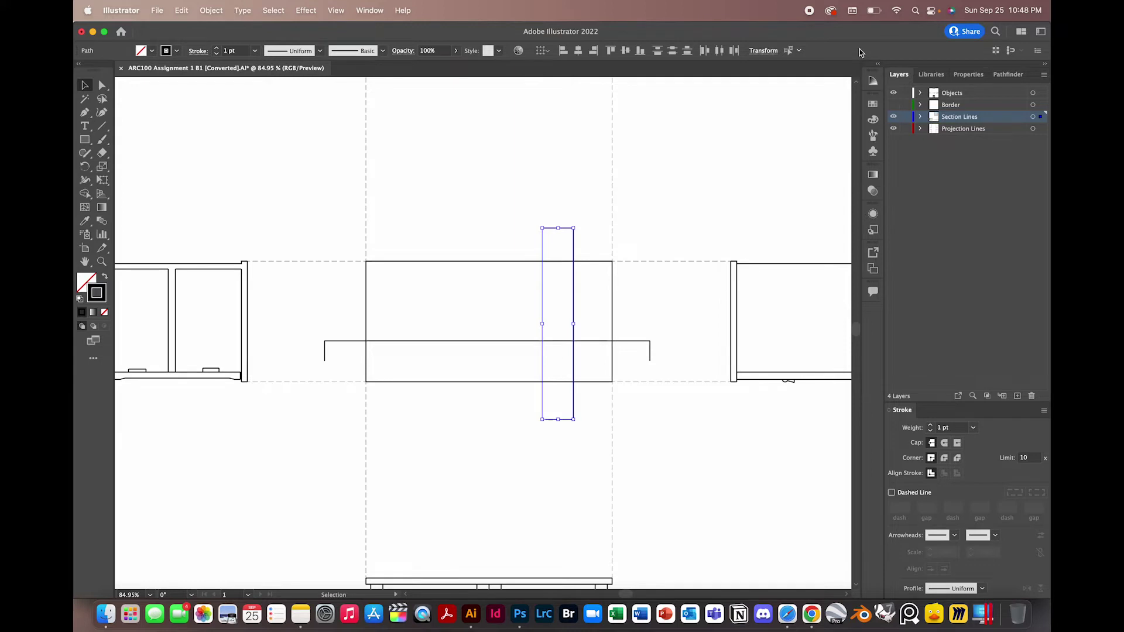
Flip the vertical section line so its end ticks point right, place it midway across the plan view and clear the selection.
{"action": "left_click_drag", "start_coordinate": [539, 426], "coordinate": [491, 250]}
{"action": "left_click", "coordinate": [665, 341]}
{"action": "scroll", "coordinate": [665, 342], "scroll_direction": "down", "scroll_amount": 3}
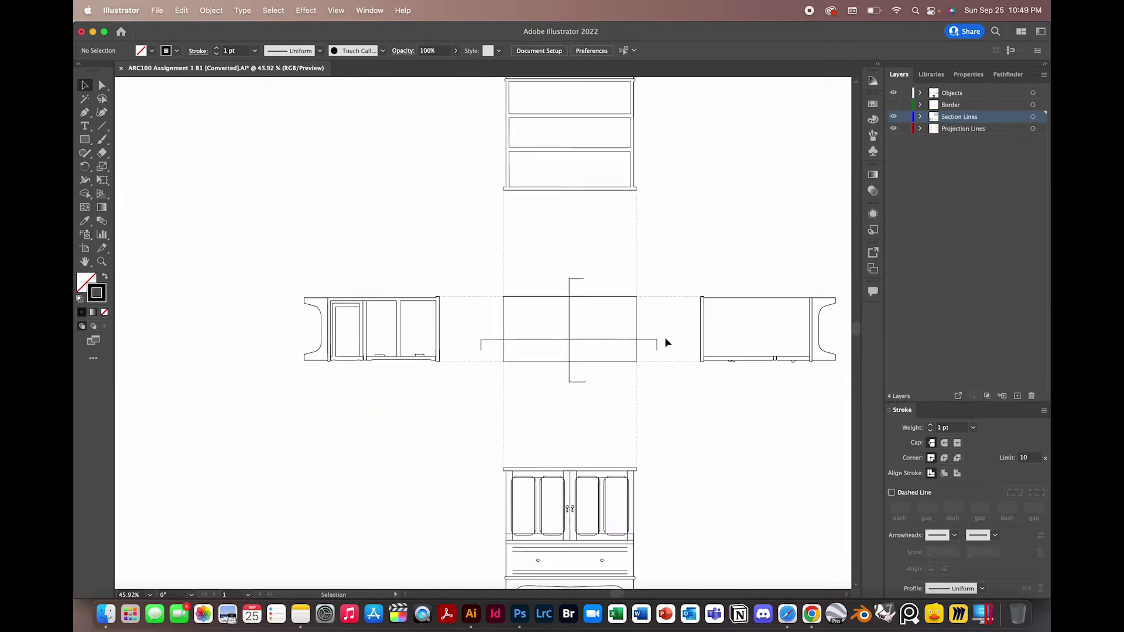
{"action": "scroll", "coordinate": [665, 339], "scroll_direction": "down", "scroll_amount": 2}
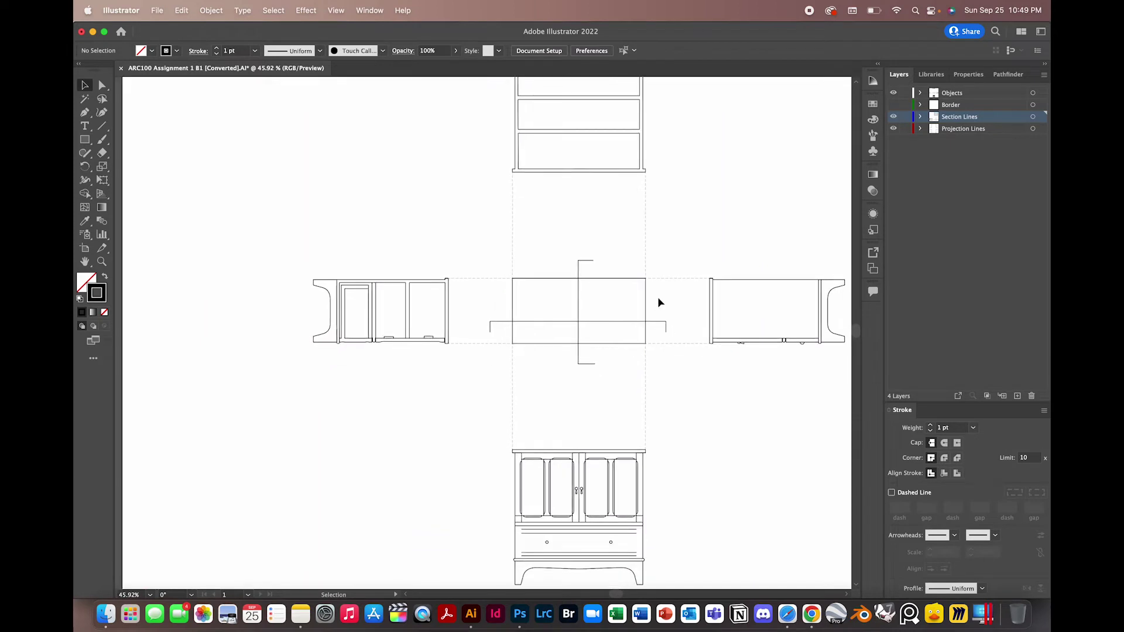
Flip the horizontal section line and its end ticks so the ticks point upward, and move it closer to the plan view's middle.
{"action": "scroll", "coordinate": [660, 299], "scroll_direction": "up", "scroll_amount": 3}
{"action": "left_click", "coordinate": [378, 360]}
{"action": "scroll", "coordinate": [336, 358], "scroll_direction": "up", "scroll_amount": 3}
{"action": "scroll", "coordinate": [337, 359], "scroll_direction": "up", "scroll_amount": 5}
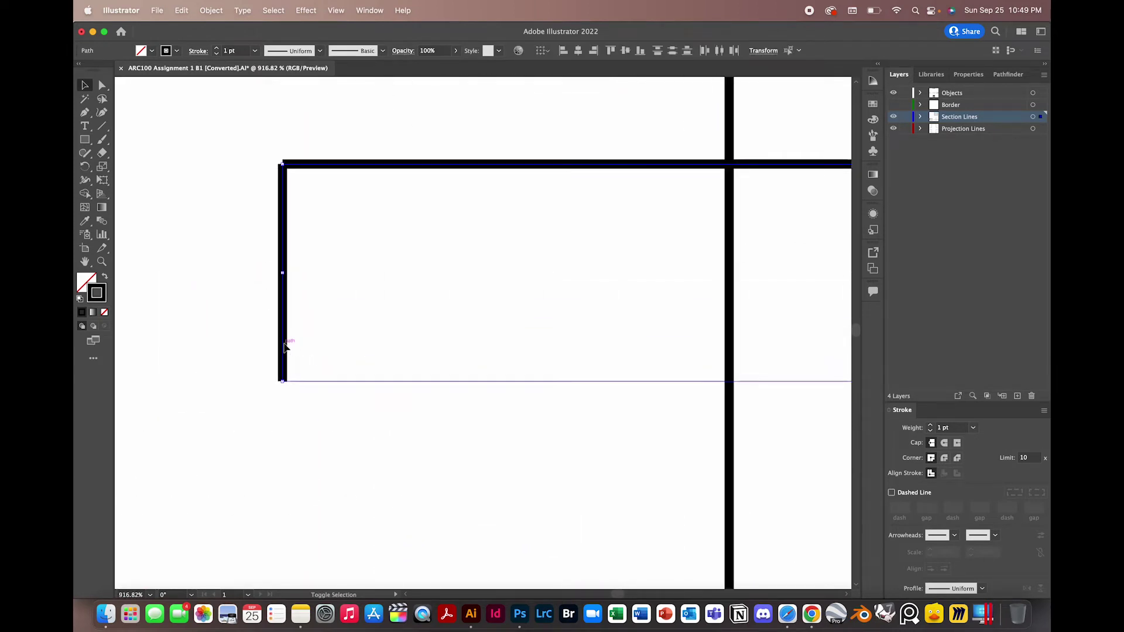
{"action": "scroll", "coordinate": [284, 347], "scroll_direction": "down", "scroll_amount": 6}
{"action": "left_click_drag", "start_coordinate": [279, 350], "coordinate": [758, 316]}
{"action": "left_click_drag", "start_coordinate": [603, 349], "coordinate": [602, 301]}
{"action": "left_click", "coordinate": [768, 318]}
{"action": "scroll", "coordinate": [768, 319], "scroll_direction": "down", "scroll_amount": 5}
{"action": "scroll", "coordinate": [740, 311], "scroll_direction": "right", "scroll_amount": 2}
{"action": "scroll", "coordinate": [686, 278], "scroll_direction": "down", "scroll_amount": 2}
Draw a narrow upright rectangle along the horizontal section line's left end tick, matching the tick's height.
{"action": "scroll", "coordinate": [684, 279], "scroll_direction": "up", "scroll_amount": 5}
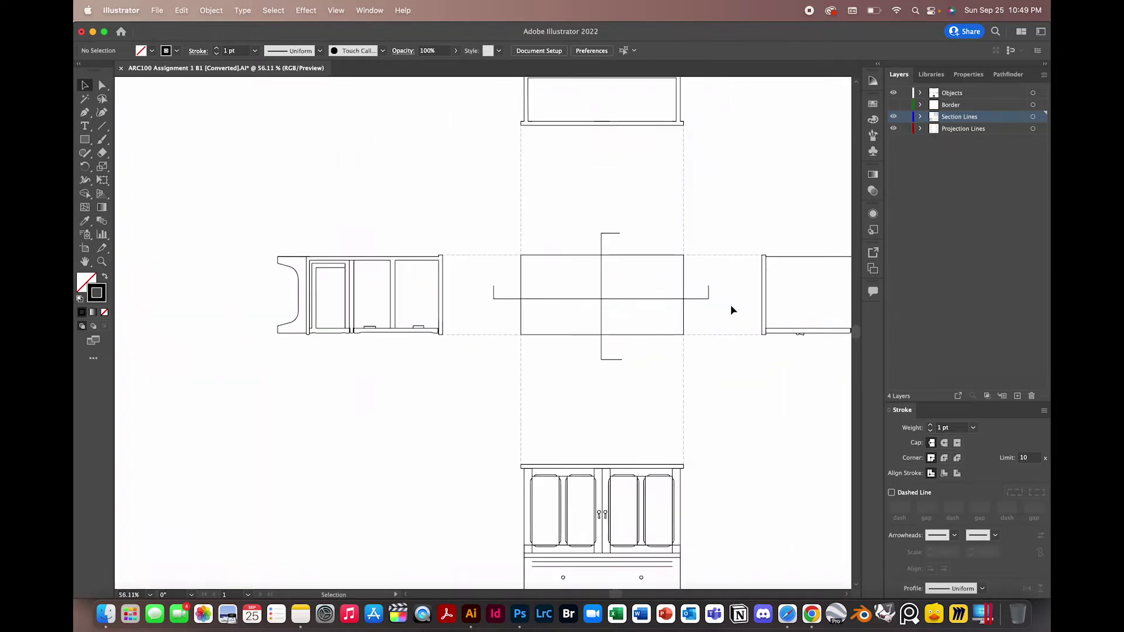
{"action": "scroll", "coordinate": [731, 309], "scroll_direction": "up", "scroll_amount": 1}
{"action": "scroll", "coordinate": [730, 307], "scroll_direction": "up", "scroll_amount": 4}
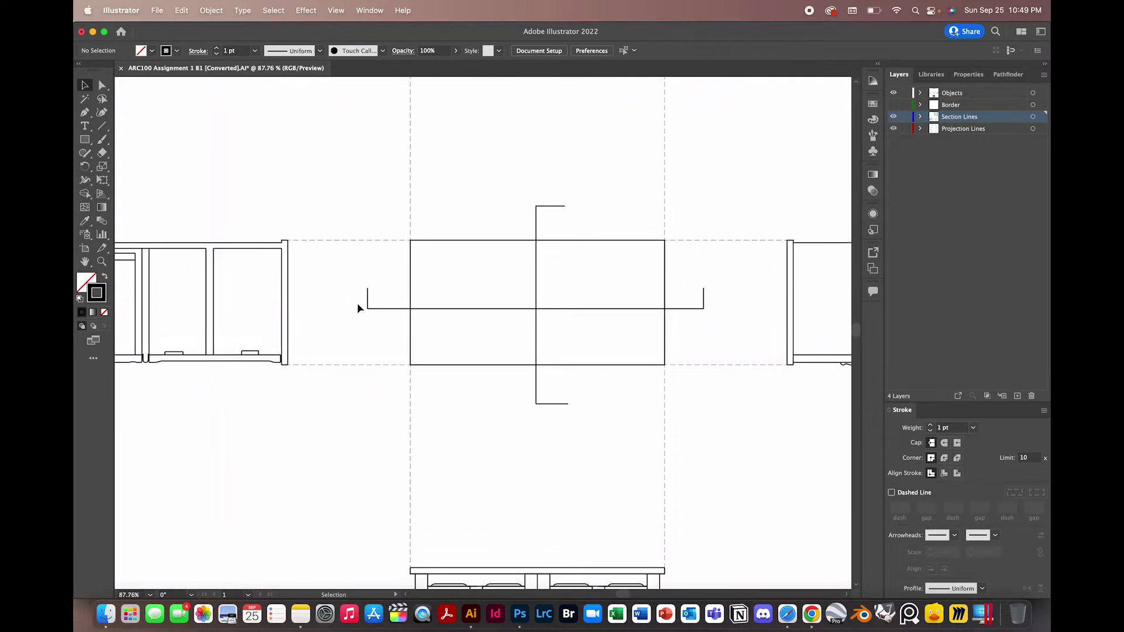
{"action": "scroll", "coordinate": [357, 304], "scroll_direction": "up", "scroll_amount": 3}
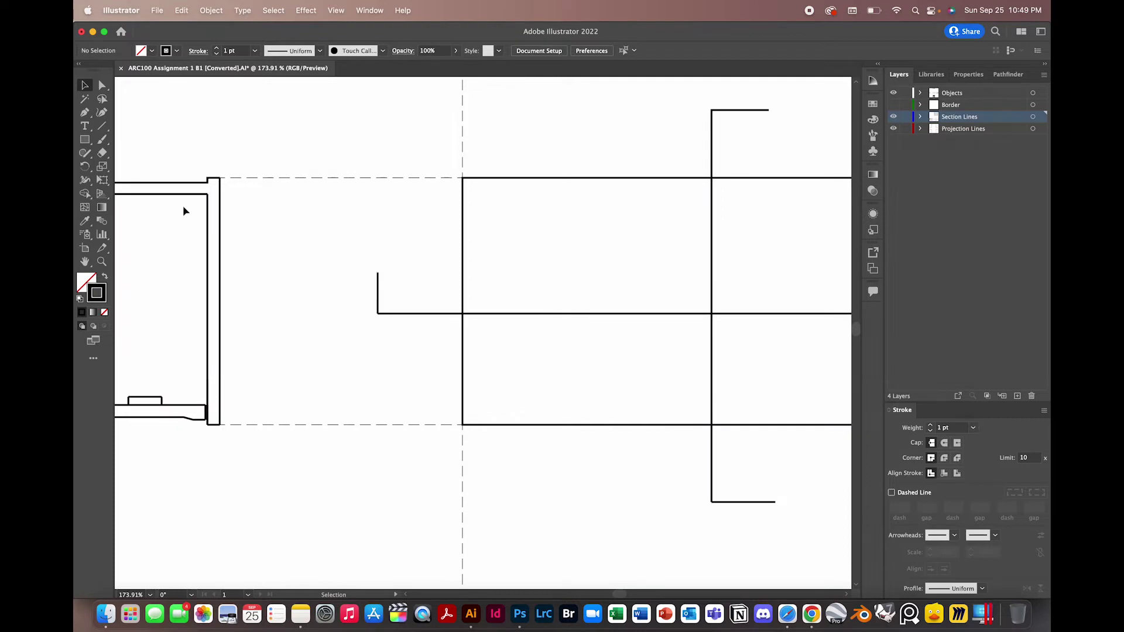
{"action": "left_click", "coordinate": [84, 140]}
{"action": "scroll", "coordinate": [400, 229], "scroll_direction": "up", "scroll_amount": 3}
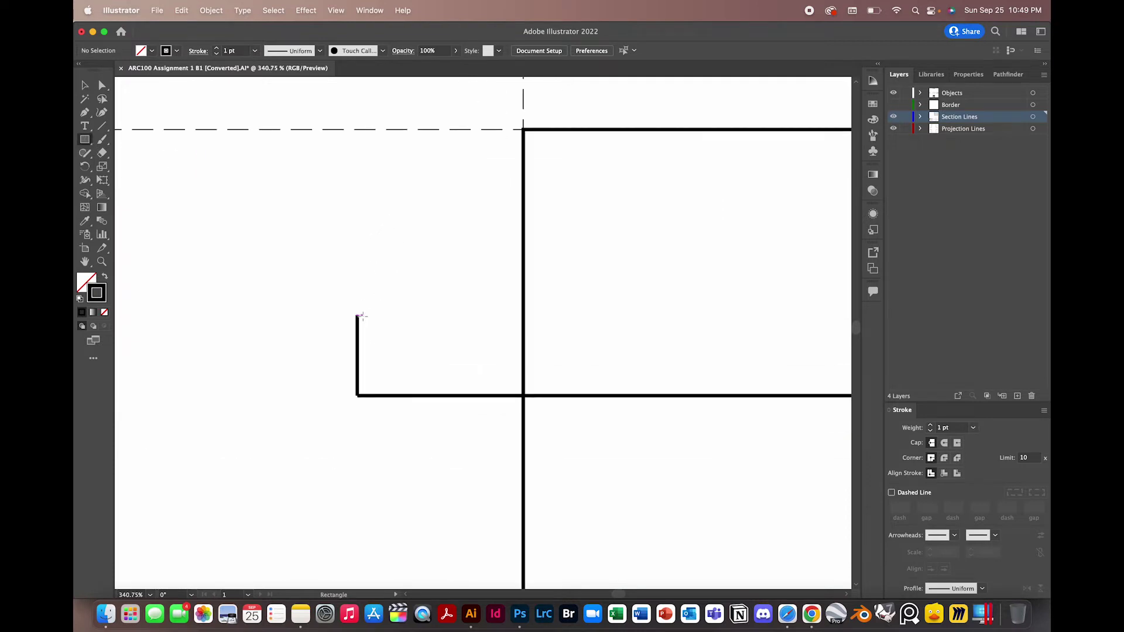
{"action": "scroll", "coordinate": [361, 316], "scroll_direction": "down", "scroll_amount": 2}
{"action": "left_click_drag", "start_coordinate": [368, 270], "coordinate": [393, 352]}
{"action": "scroll", "coordinate": [393, 352], "scroll_direction": "down", "scroll_amount": 1}
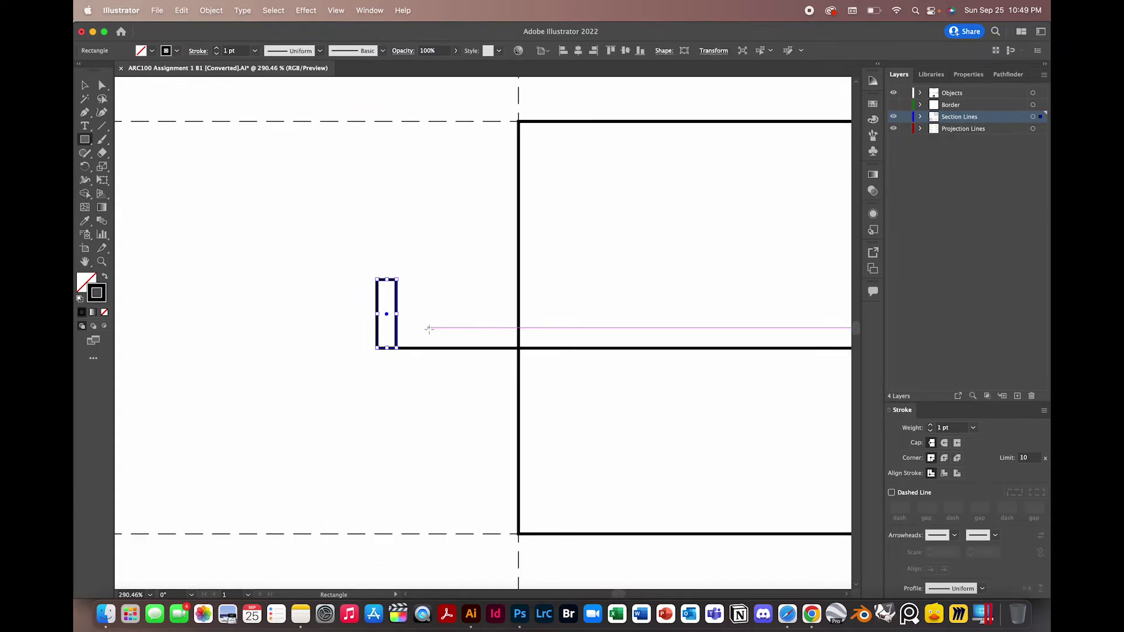
Give the narrow rectangle a solid black fill without stroke and align it to the horizontal section line's left end.
{"action": "key", "text": "shift+x"}
{"action": "key", "text": "v"}
{"action": "left_click", "coordinate": [300, 218]}
{"action": "scroll", "coordinate": [300, 217], "scroll_direction": "down", "scroll_amount": 2}
{"action": "scroll", "coordinate": [300, 219], "scroll_direction": "down", "scroll_amount": 4}
{"action": "scroll", "coordinate": [316, 228], "scroll_direction": "up", "scroll_amount": 9}
{"action": "scroll", "coordinate": [387, 357], "scroll_direction": "up", "scroll_amount": 7}
{"action": "left_click_drag", "start_coordinate": [391, 360], "coordinate": [389, 360]}
{"action": "left_click", "coordinate": [508, 339]}
{"action": "scroll", "coordinate": [508, 338], "scroll_direction": "down", "scroll_amount": 12}
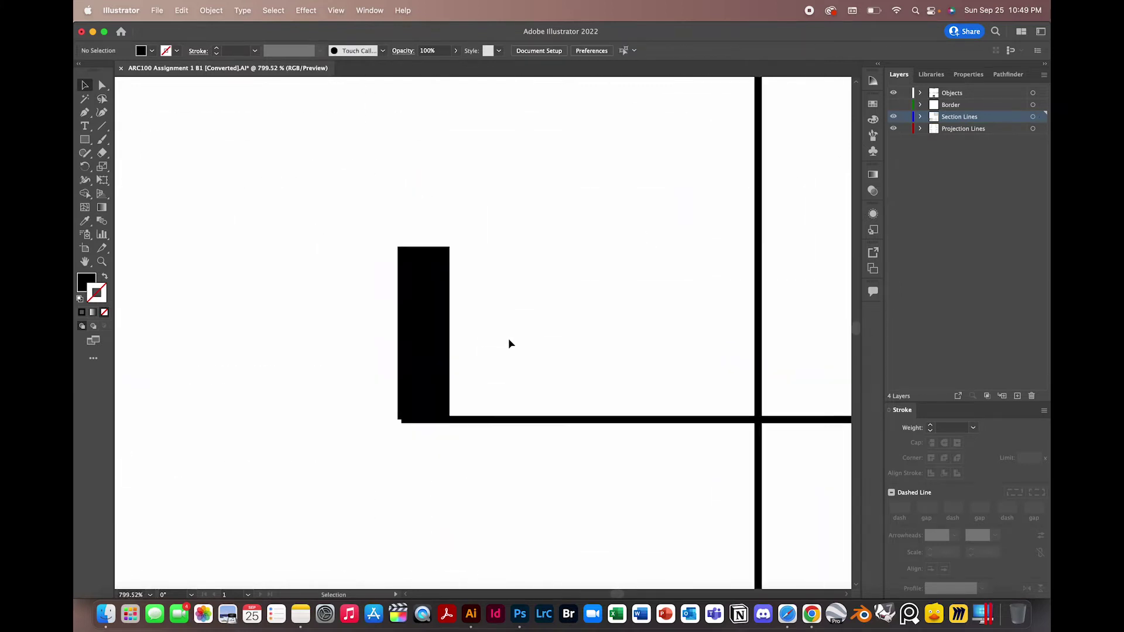
Copy the solid marker to the horizontal section line's right end, and place a rotated copy along the vertical line's lower end tick.
{"action": "scroll", "coordinate": [509, 342], "scroll_direction": "right", "scroll_amount": 3}
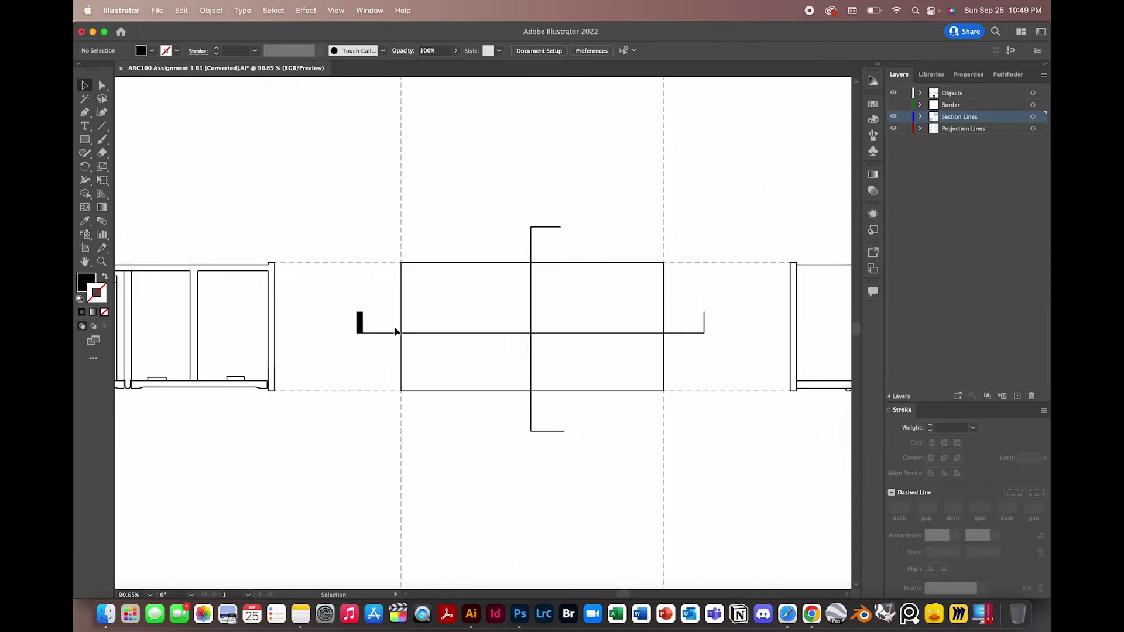
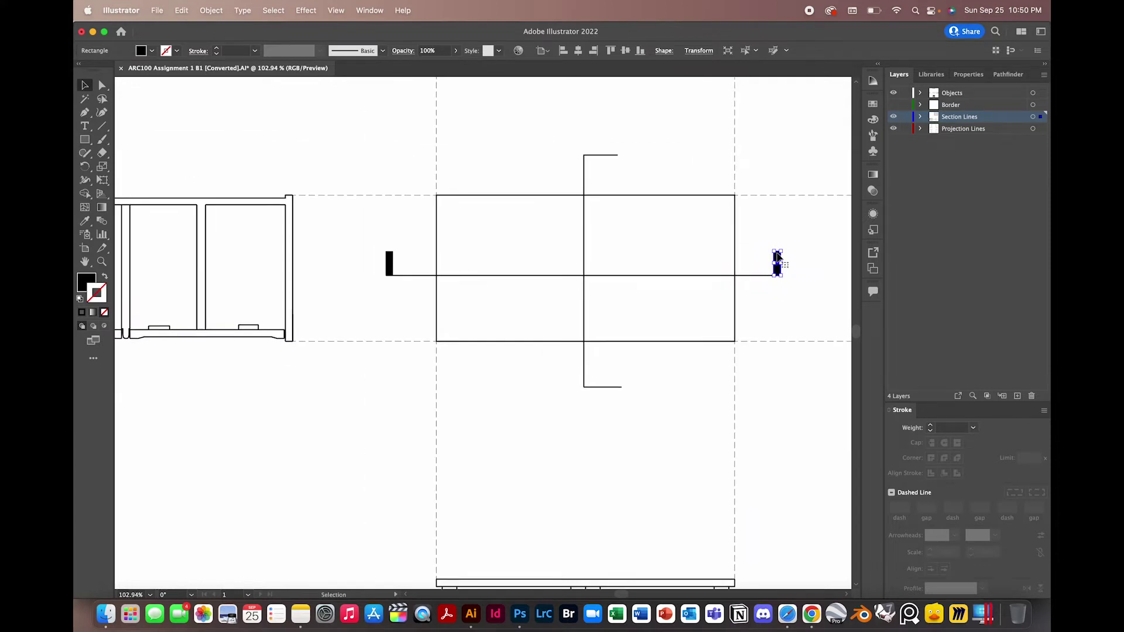
{"action": "left_click", "coordinate": [791, 289]}
{"action": "left_click", "coordinate": [777, 265]}
{"action": "key", "text": "super+c"}
{"action": "key", "text": "super+v"}
{"action": "scroll", "coordinate": [473, 333], "scroll_direction": "up", "scroll_amount": 3}
{"action": "left_click_drag", "start_coordinate": [491, 334], "coordinate": [675, 420]}
{"action": "scroll", "coordinate": [699, 419], "scroll_direction": "up", "scroll_amount": 3}
{"action": "left_click", "coordinate": [722, 413]}
{"action": "scroll", "coordinate": [723, 413], "scroll_direction": "up", "scroll_amount": 5}
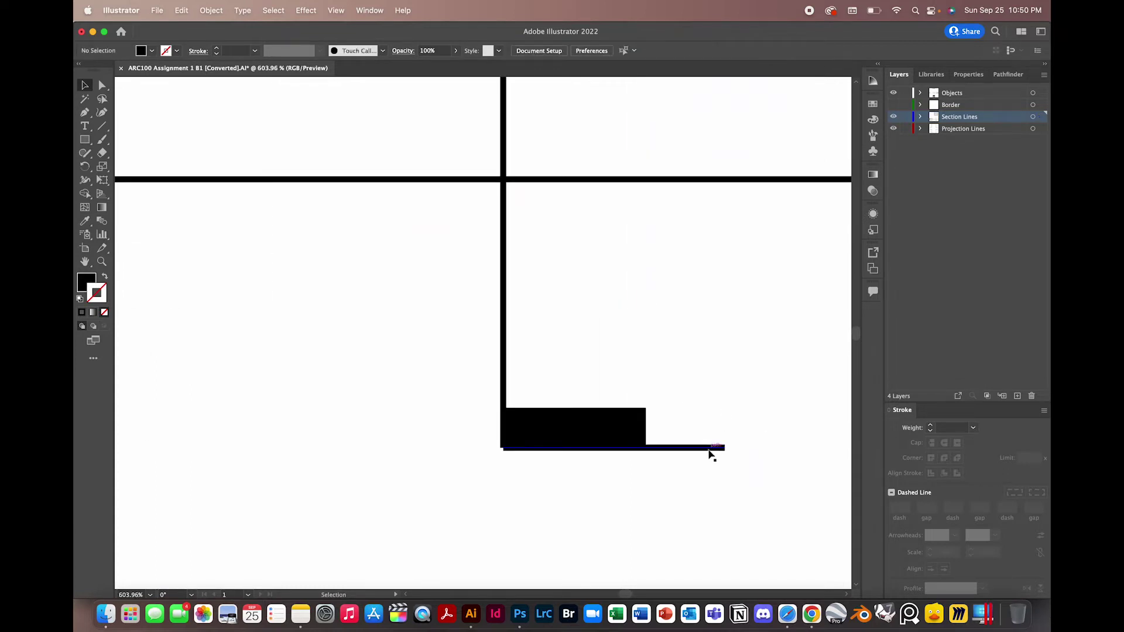
Shorten the vertical section line's lower end tick with the Direct Selection tool so it ends flush with the black marker.
{"action": "left_click", "coordinate": [711, 450]}
{"action": "left_click", "coordinate": [722, 410]}
{"action": "left_click", "coordinate": [690, 452]}
{"action": "left_click", "coordinate": [685, 419]}
{"action": "scroll", "coordinate": [698, 455], "scroll_direction": "down", "scroll_amount": 7}
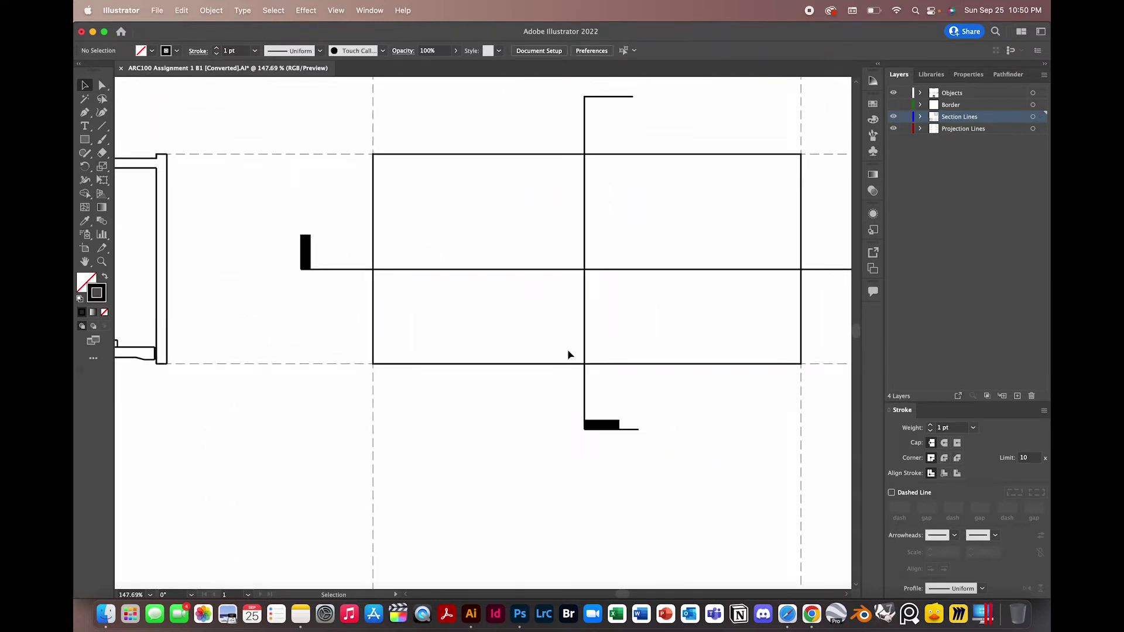
{"action": "scroll", "coordinate": [701, 455], "scroll_direction": "up", "scroll_amount": 5}
{"action": "left_click", "coordinate": [492, 384]}
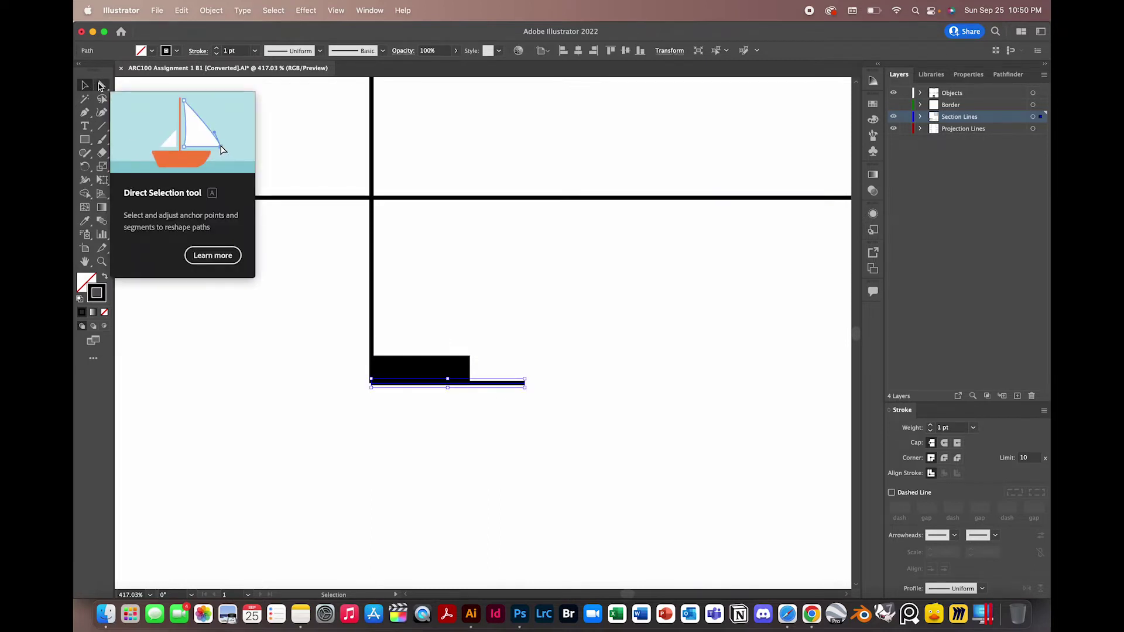
{"action": "left_click", "coordinate": [100, 87]}
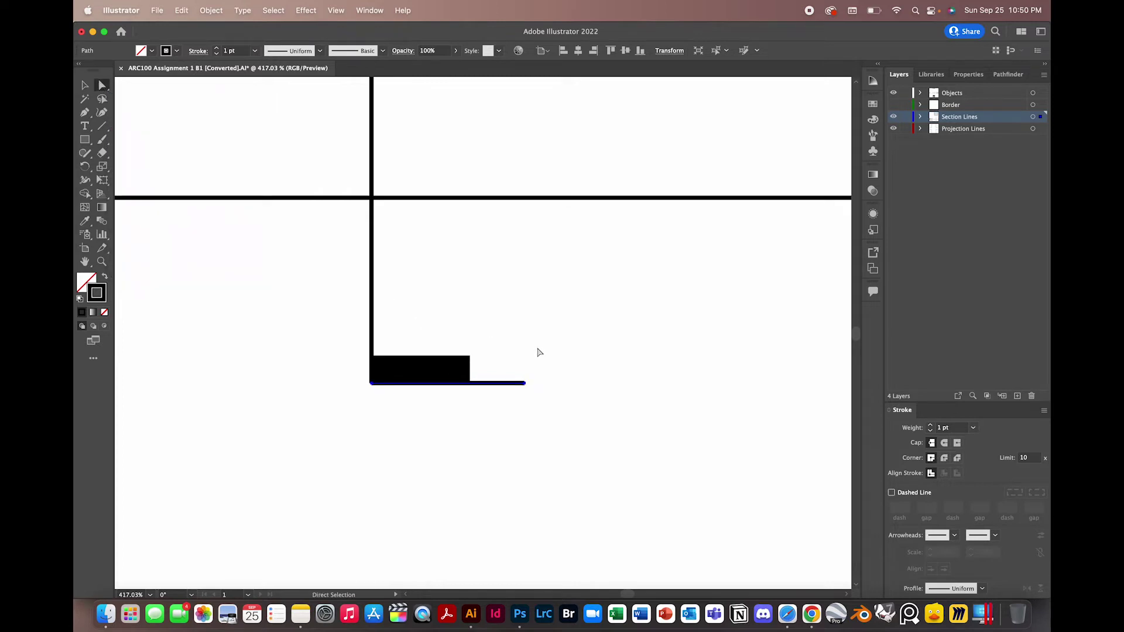
{"action": "scroll", "coordinate": [545, 391], "scroll_direction": "up", "scroll_amount": 3}
{"action": "left_click", "coordinate": [514, 381]}
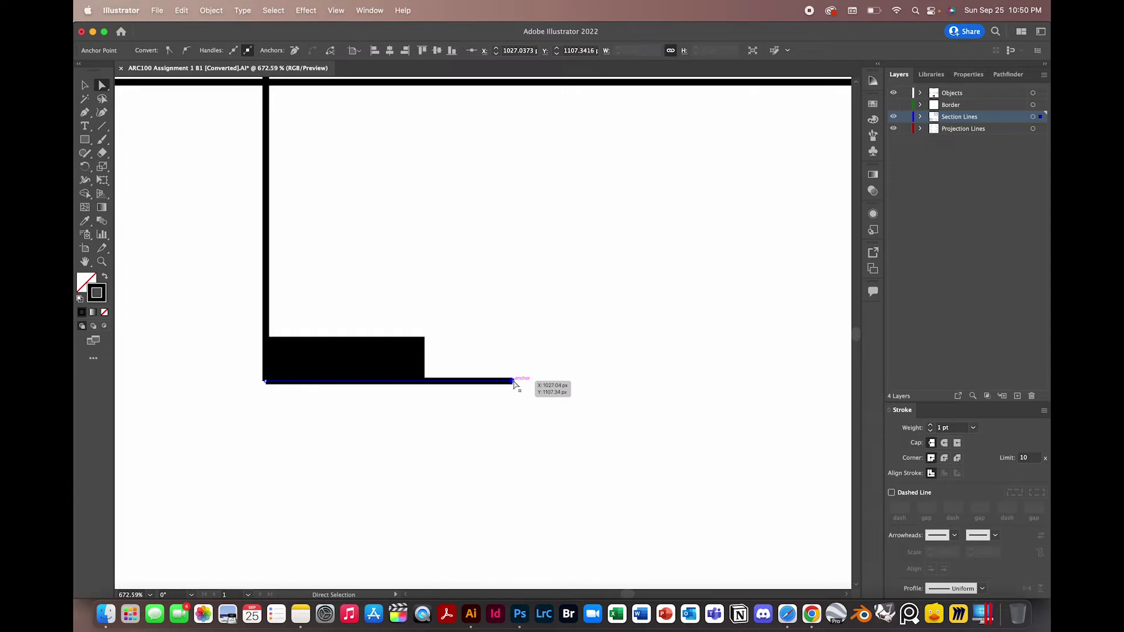
{"action": "left_click_drag", "start_coordinate": [514, 382], "coordinate": [425, 384]}
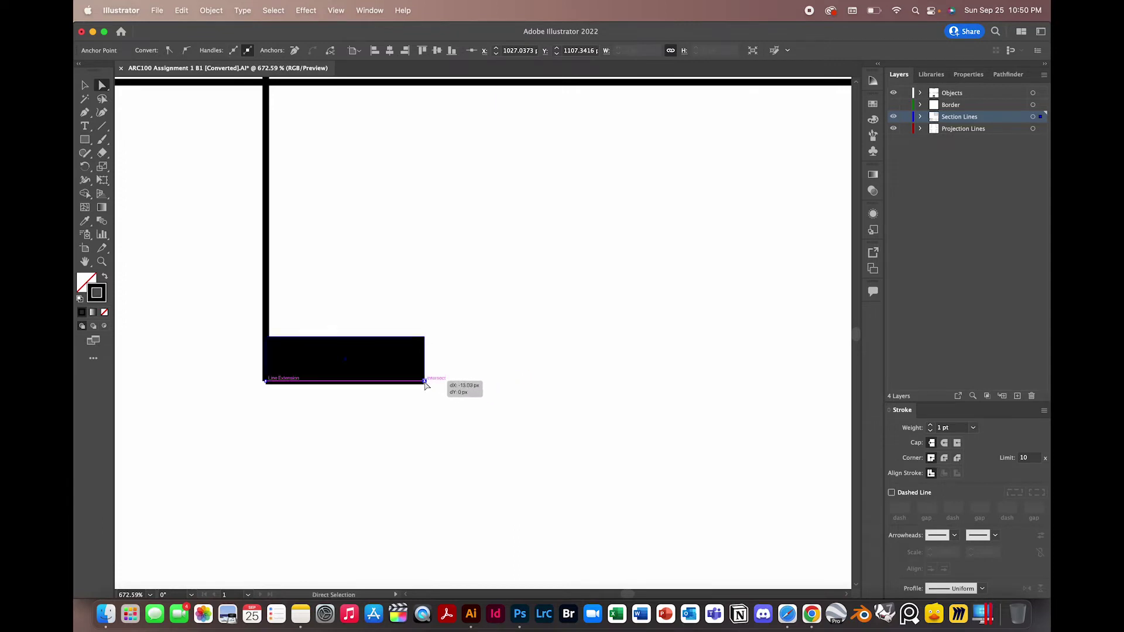
{"action": "left_click", "coordinate": [449, 381]}
Copy the vertical section line's lower marker and place the copy against its upper end tick.
{"action": "scroll", "coordinate": [450, 382], "scroll_direction": "down", "scroll_amount": 10}
{"action": "left_click", "coordinate": [442, 376]}
{"action": "key", "text": "super+c"}
{"action": "key", "text": "super+v"}
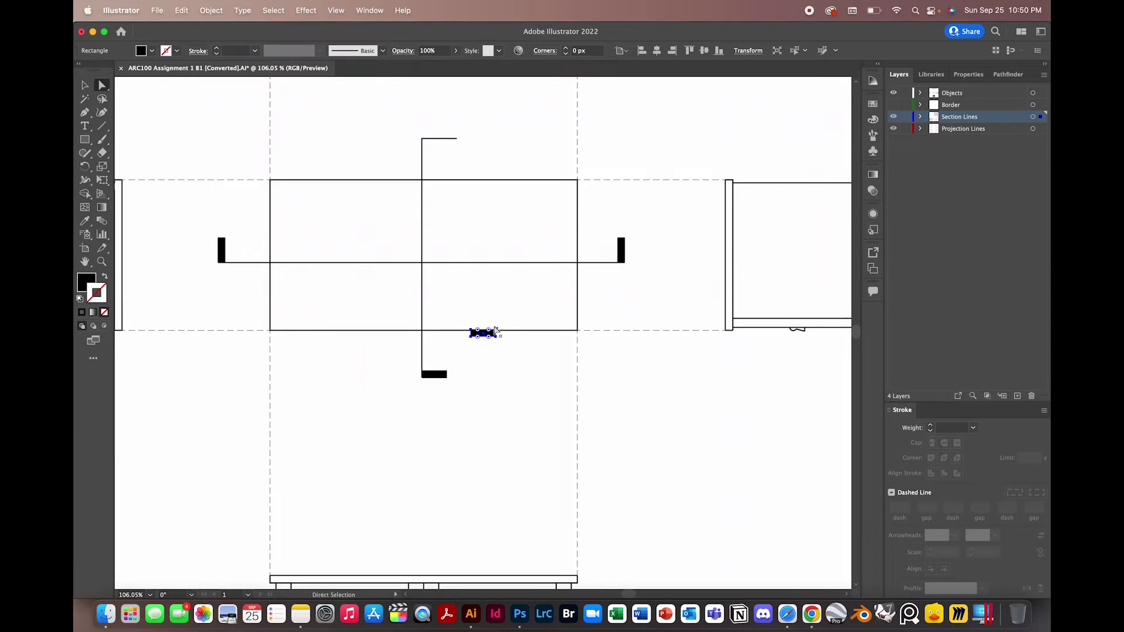
{"action": "scroll", "coordinate": [502, 329], "scroll_direction": "up", "scroll_amount": 5}
{"action": "left_click_drag", "start_coordinate": [486, 337], "coordinate": [479, 134]}
{"action": "scroll", "coordinate": [479, 140], "scroll_direction": "up", "scroll_amount": 3}
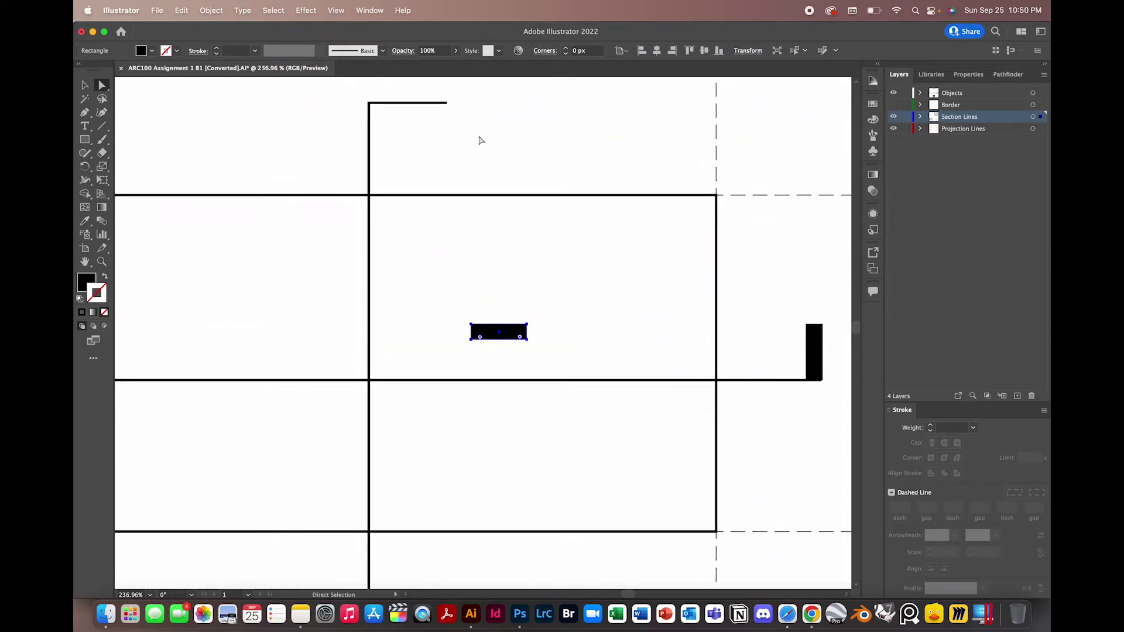
{"action": "scroll", "coordinate": [479, 141], "scroll_direction": "up", "scroll_amount": 3}
{"action": "left_click_drag", "start_coordinate": [503, 405], "coordinate": [403, 189]}
Shorten the vertical section line's upper end tick to match the marker's length and clear the selection.
{"action": "scroll", "coordinate": [428, 177], "scroll_direction": "up", "scroll_amount": 6}
{"action": "left_click", "coordinate": [484, 181]}
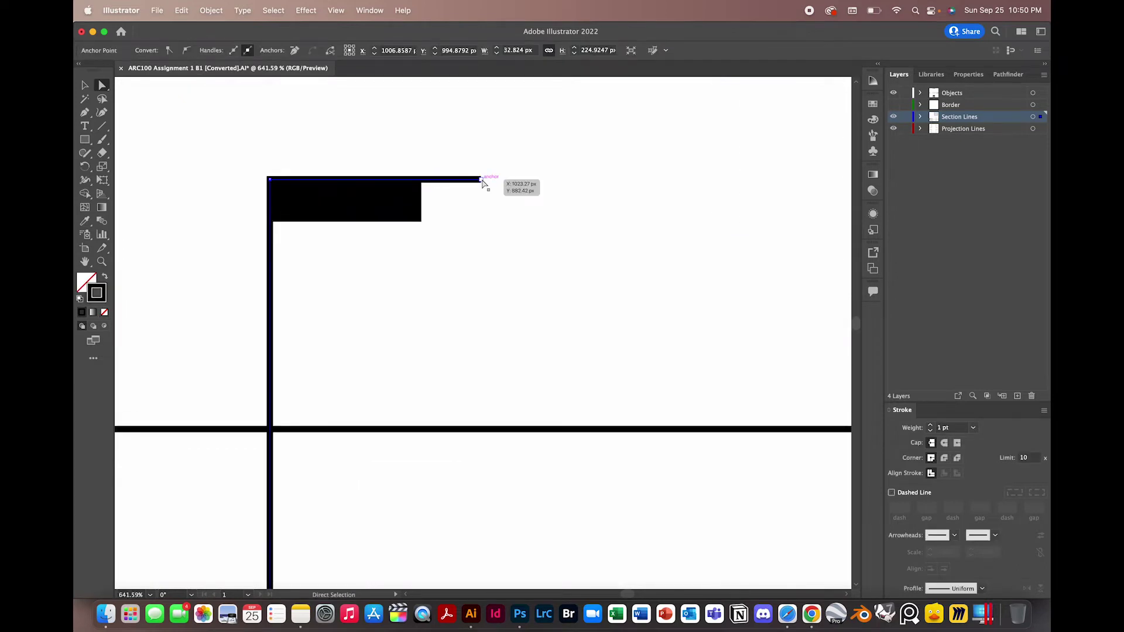
{"action": "left_click_drag", "start_coordinate": [484, 184], "coordinate": [422, 181]}
{"action": "left_click", "coordinate": [507, 199]}
{"action": "scroll", "coordinate": [507, 199], "scroll_direction": "down", "scroll_amount": 10}
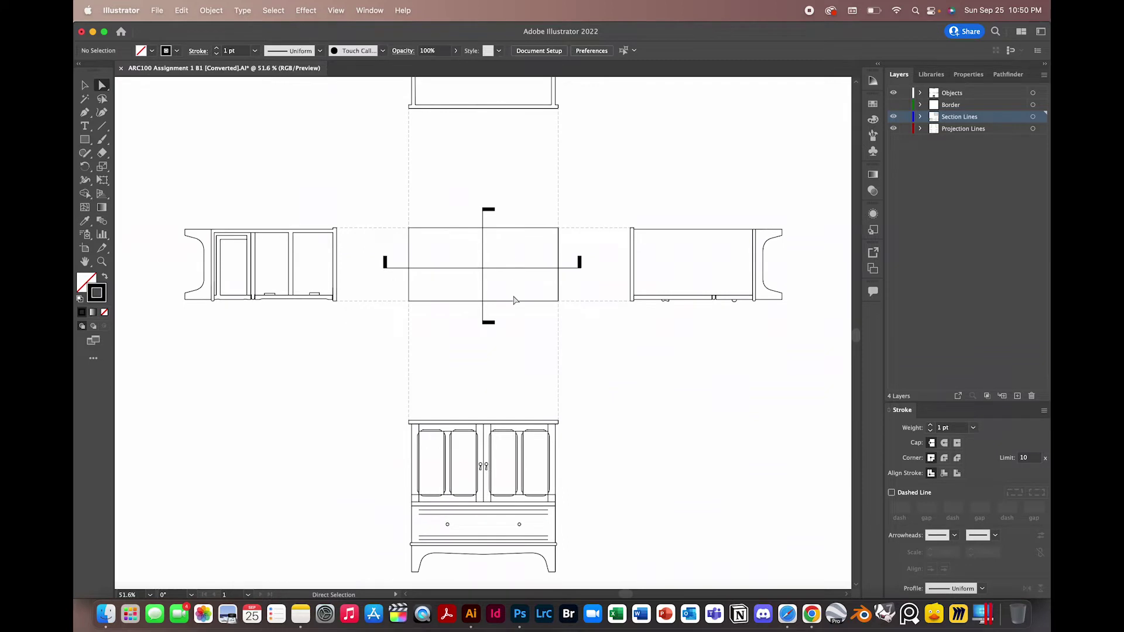
Review the section lines and their markers on the plan view together with the surrounding cabinet views.
{"action": "scroll", "coordinate": [514, 300], "scroll_direction": "up", "scroll_amount": 2}
{"action": "scroll", "coordinate": [514, 299], "scroll_direction": "down", "scroll_amount": 4}
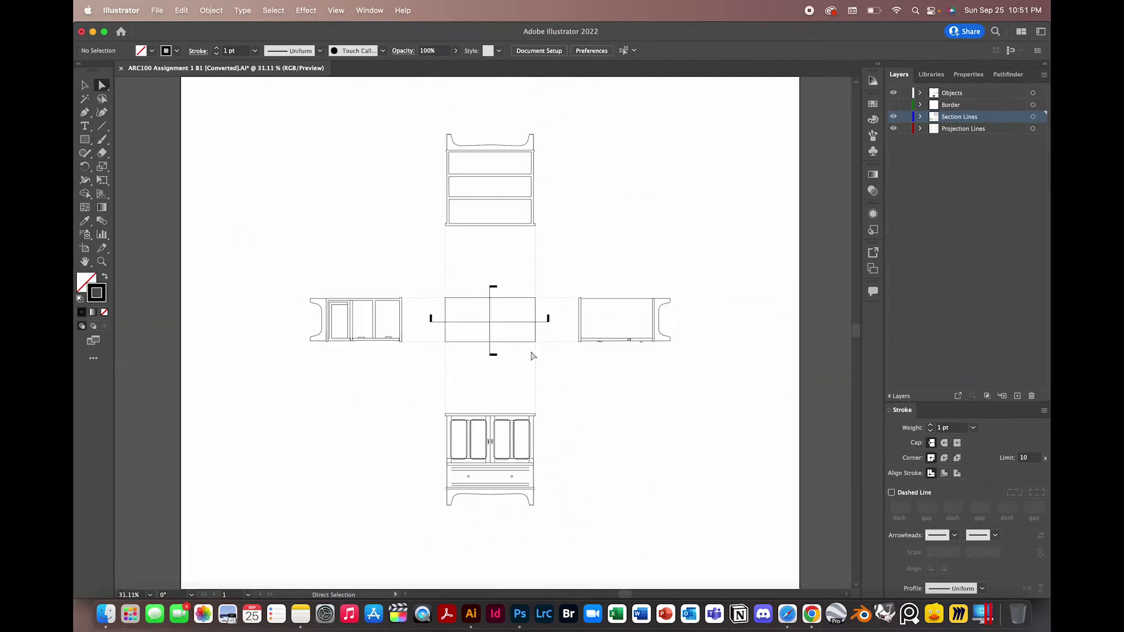
{"action": "scroll", "coordinate": [532, 356], "scroll_direction": "up", "scroll_amount": 3}
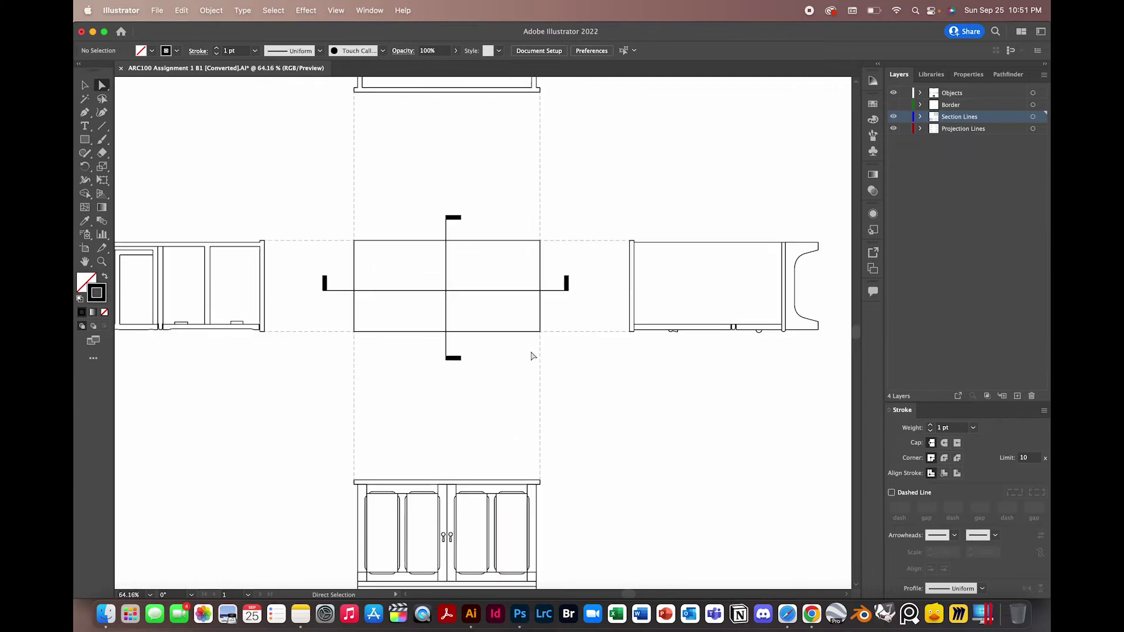
{"action": "scroll", "coordinate": [532, 356], "scroll_direction": "down", "scroll_amount": 2}
{"action": "scroll", "coordinate": [532, 357], "scroll_direction": "up", "scroll_amount": 3}
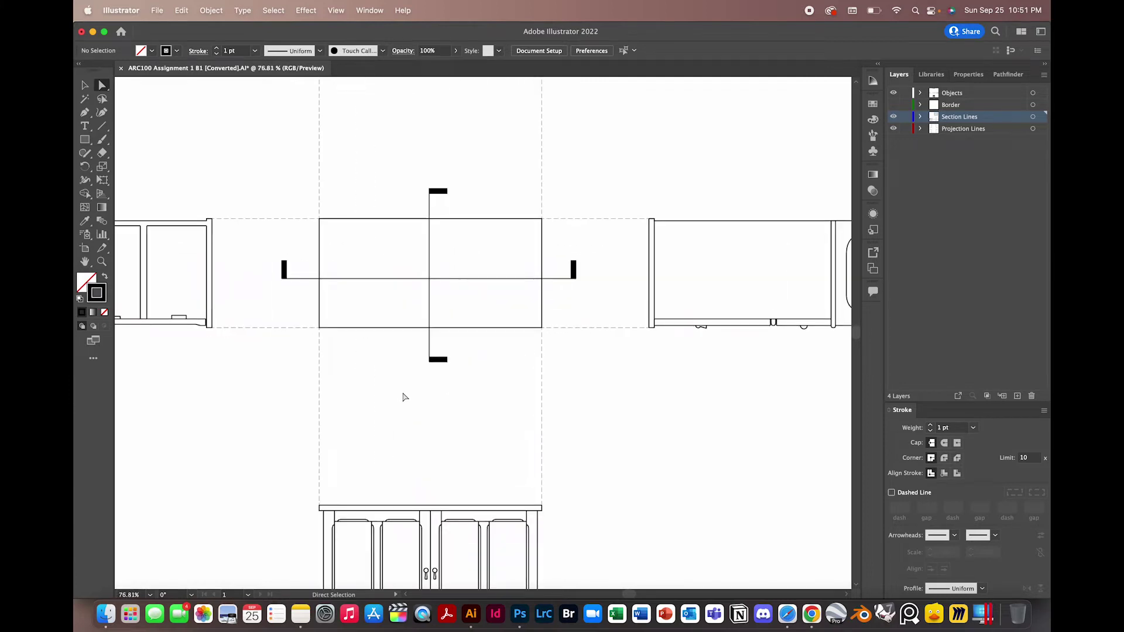
{"action": "scroll", "coordinate": [433, 377], "scroll_direction": "up", "scroll_amount": 3}
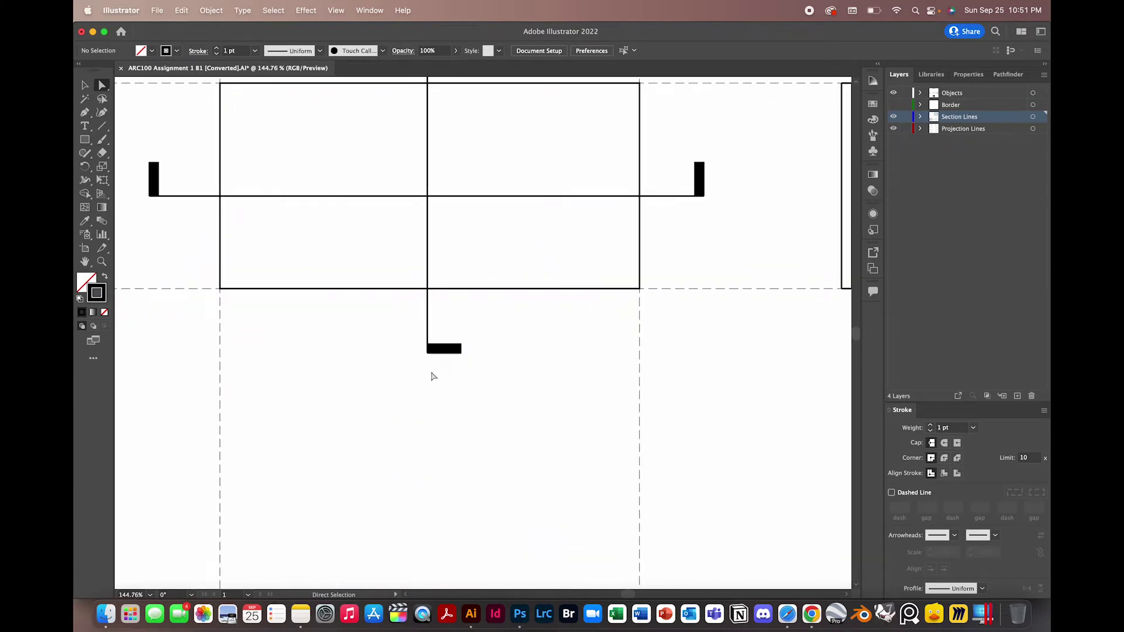
{"action": "scroll", "coordinate": [579, 360], "scroll_direction": "down", "scroll_amount": 3}
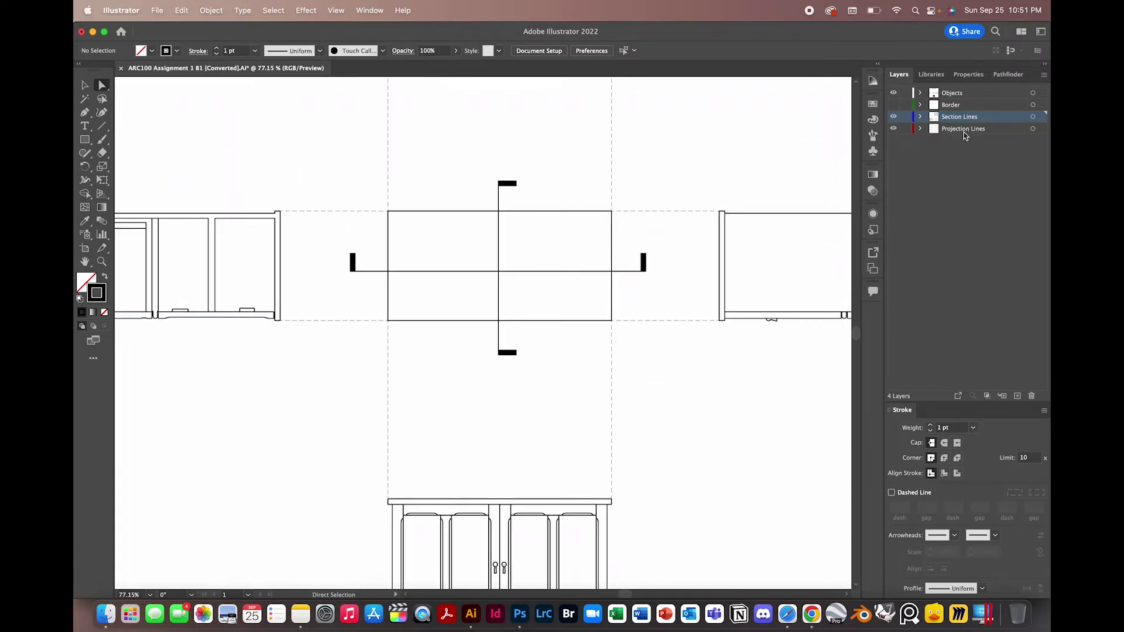
{"action": "scroll", "coordinate": [574, 368], "scroll_direction": "down", "scroll_amount": 2}
{"action": "scroll", "coordinate": [678, 296], "scroll_direction": "up", "scroll_amount": 3}
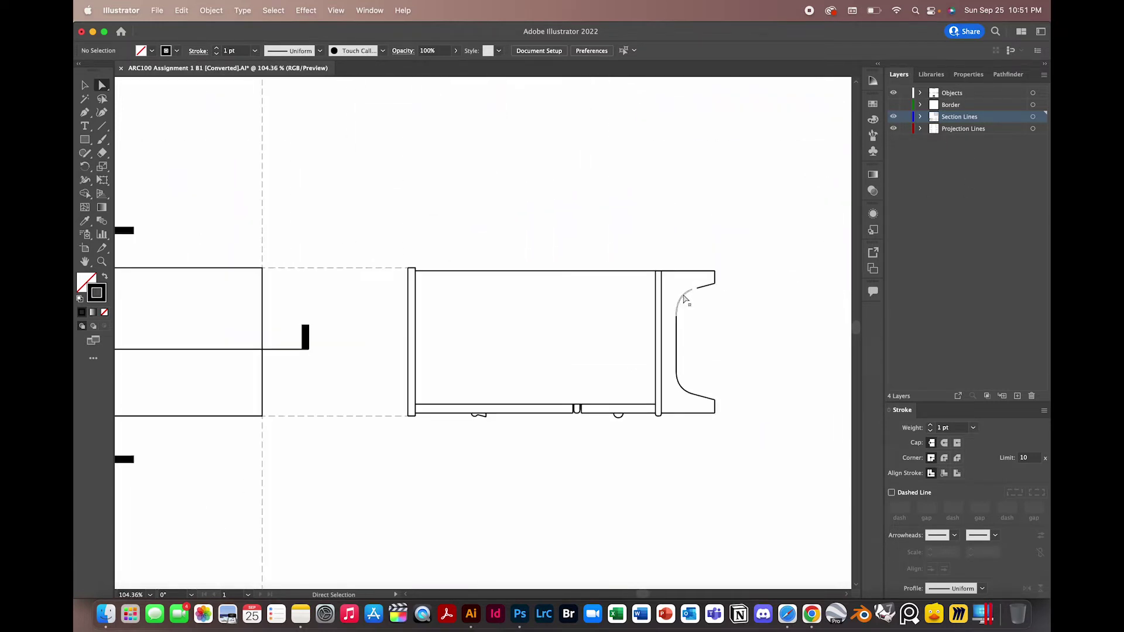
Inspect how the line ends meet at the foot's corners in the right-hand cabinet view on the Objects layer.
{"action": "left_click", "coordinate": [1034, 94]}
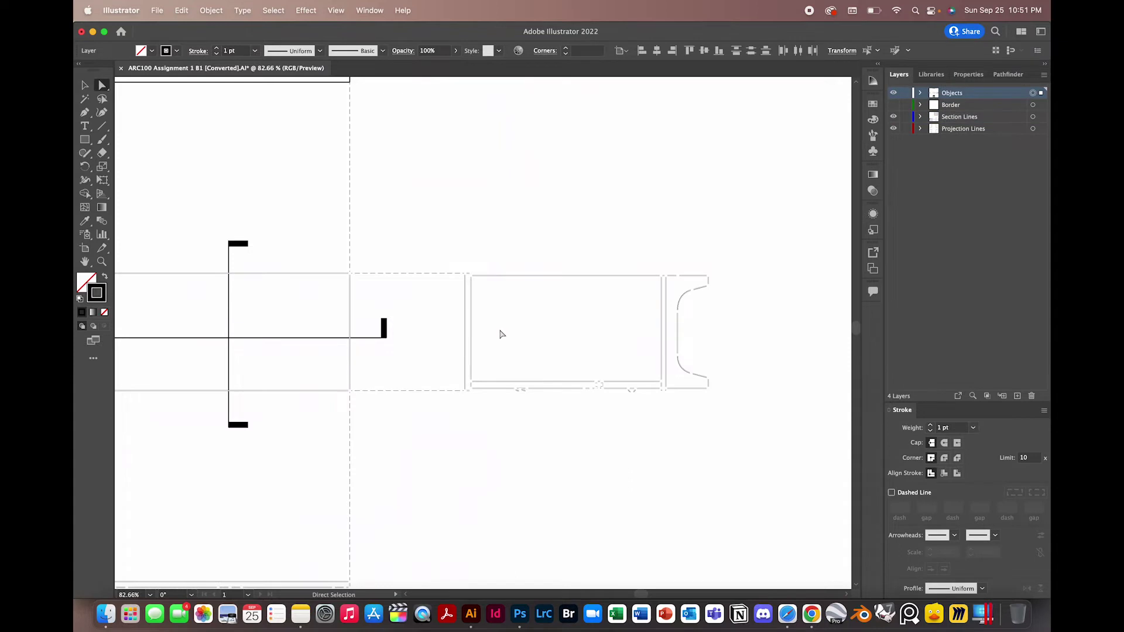
{"action": "scroll", "coordinate": [718, 337], "scroll_direction": "up", "scroll_amount": 10}
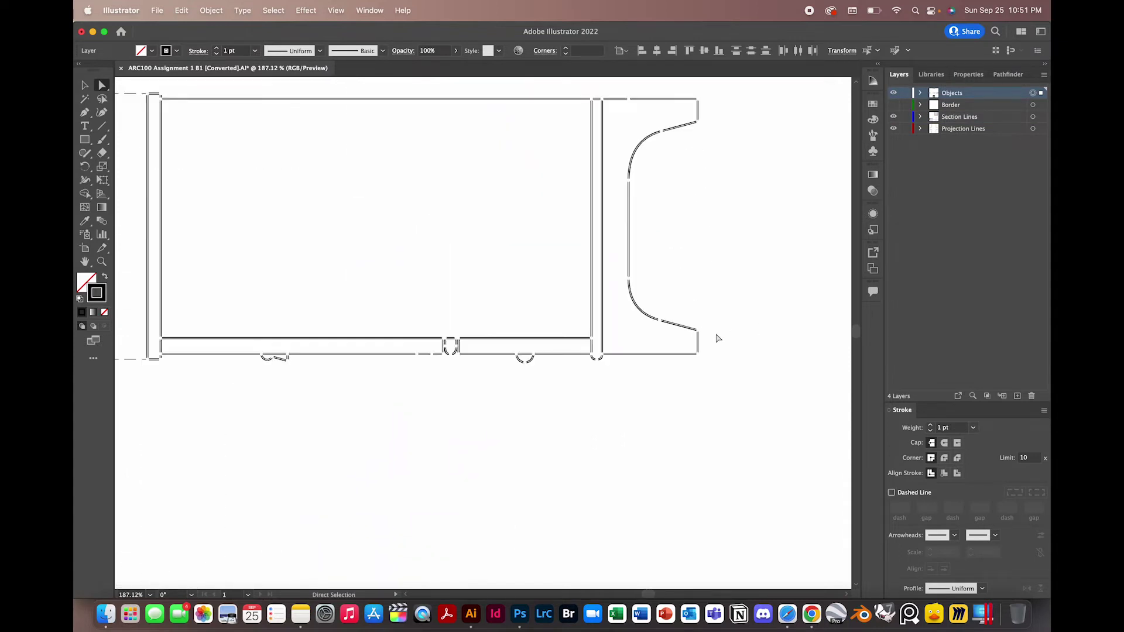
{"action": "left_click", "coordinate": [711, 360]}
{"action": "scroll", "coordinate": [691, 363], "scroll_direction": "up", "scroll_amount": 5}
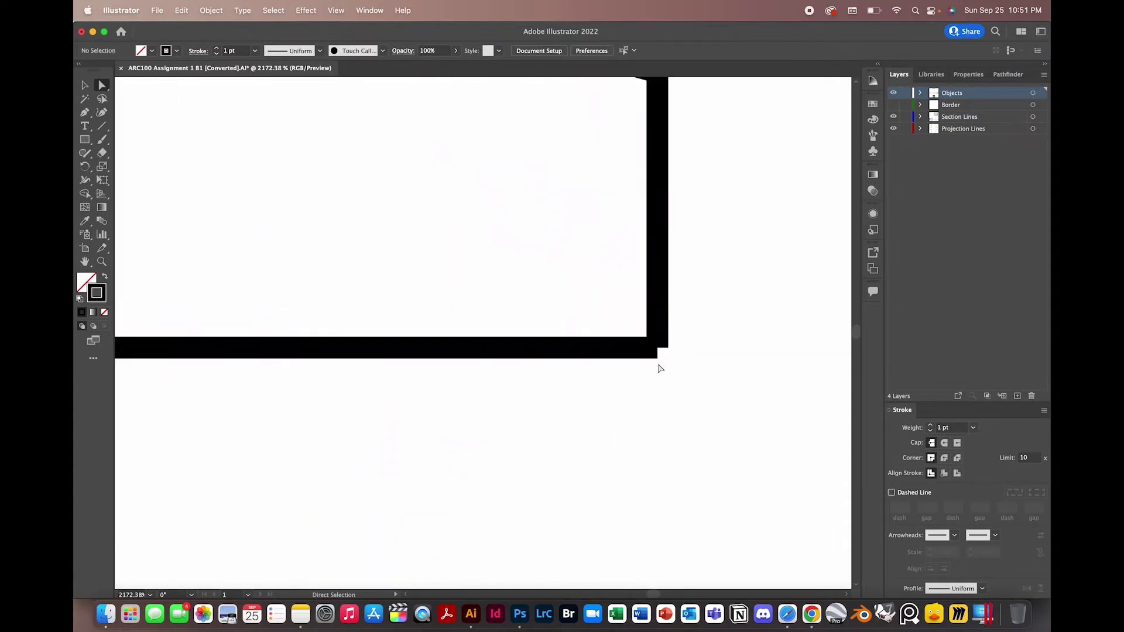
{"action": "scroll", "coordinate": [668, 348], "scroll_direction": "up", "scroll_amount": 5}
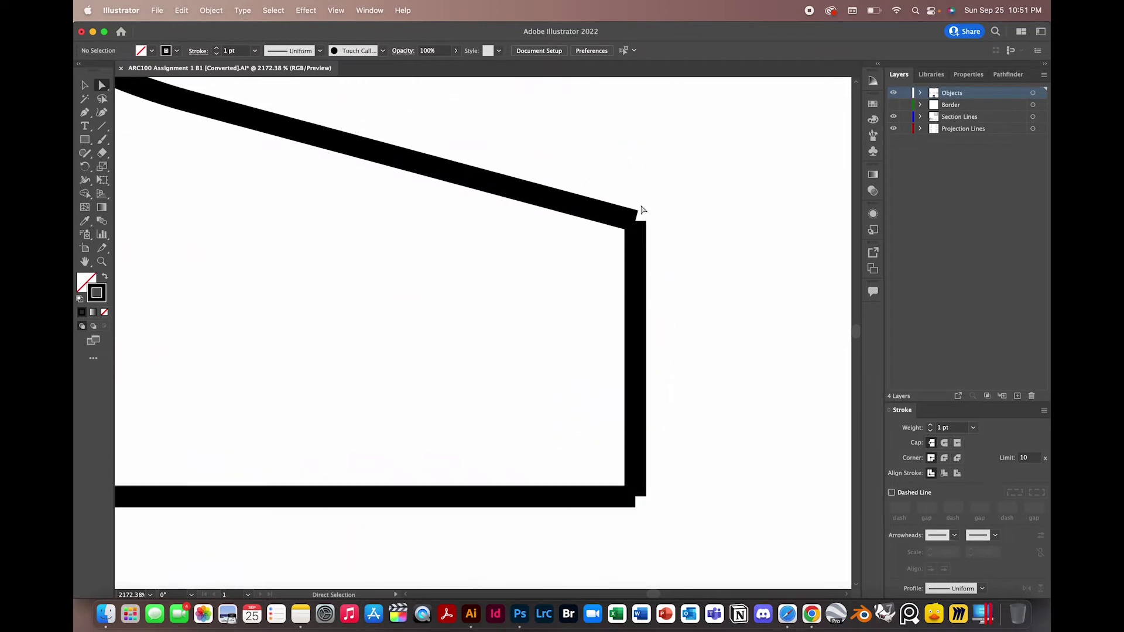
{"action": "scroll", "coordinate": [638, 223], "scroll_direction": "up", "scroll_amount": 5}
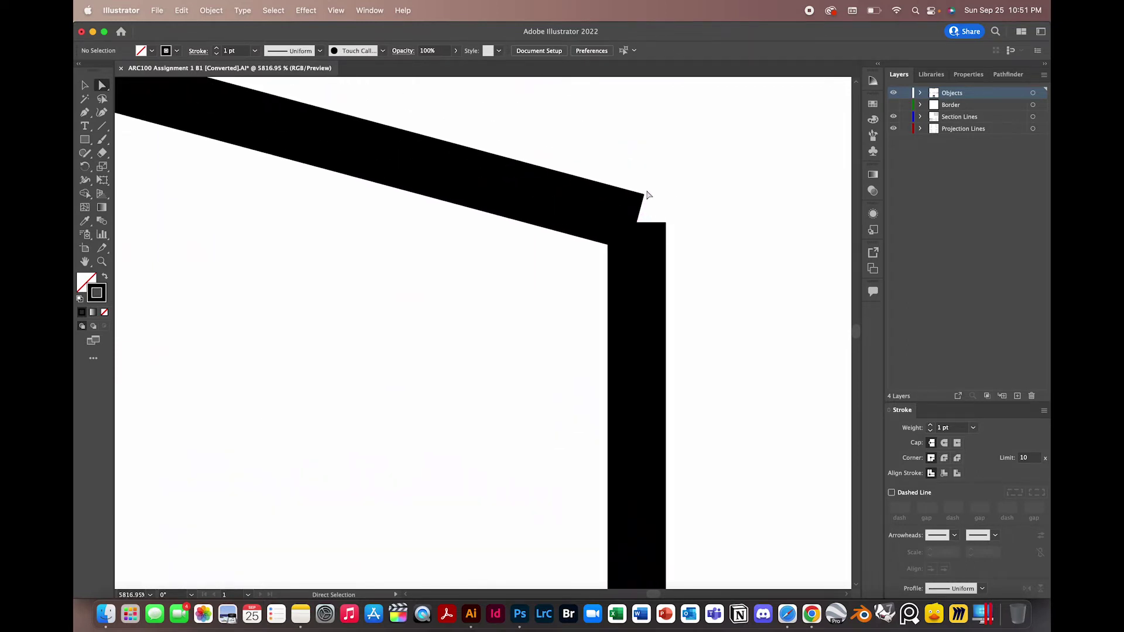
{"action": "scroll", "coordinate": [682, 231], "scroll_direction": "down", "scroll_amount": 8}
{"action": "scroll", "coordinate": [684, 462], "scroll_direction": "down", "scroll_amount": 2}
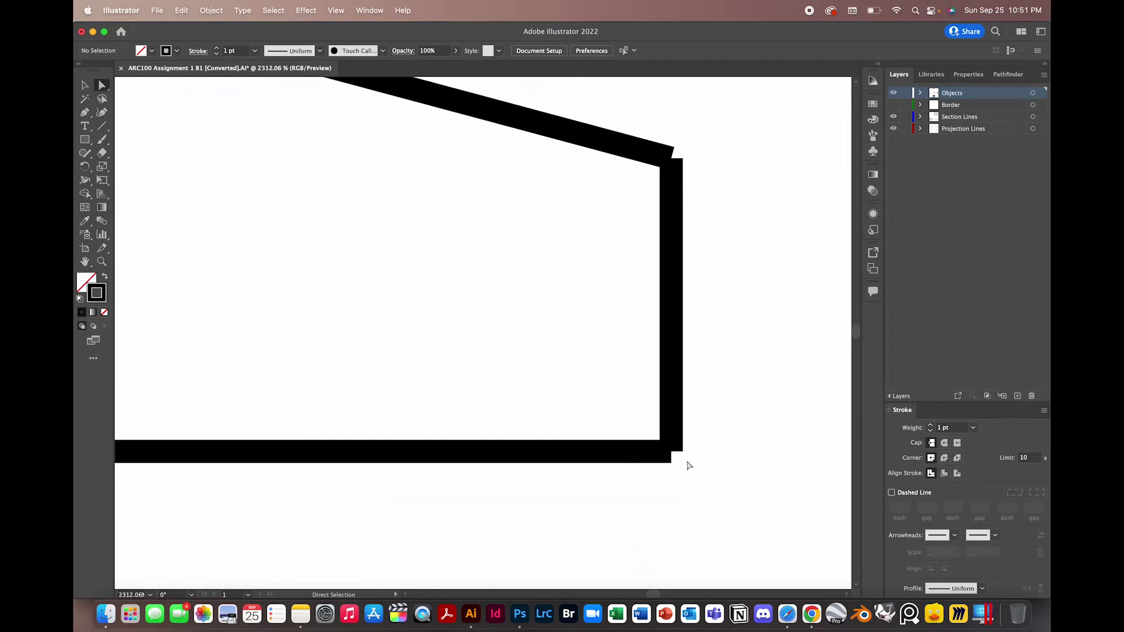
{"action": "scroll", "coordinate": [672, 449], "scroll_direction": "down", "scroll_amount": 3}
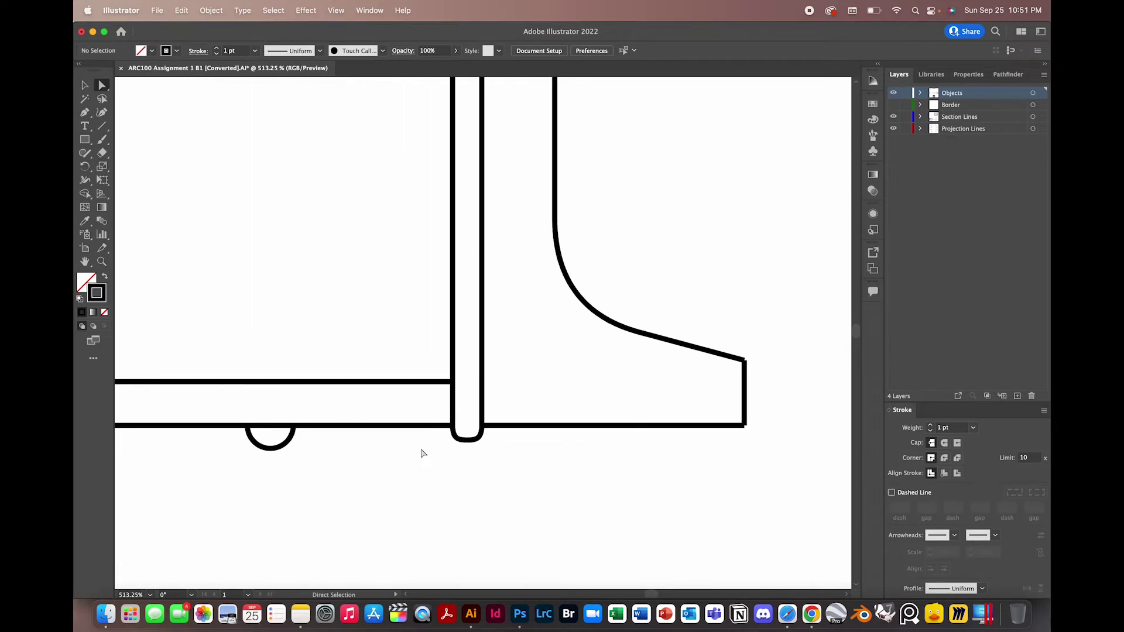
{"action": "scroll", "coordinate": [423, 453], "scroll_direction": "down", "scroll_amount": 3}
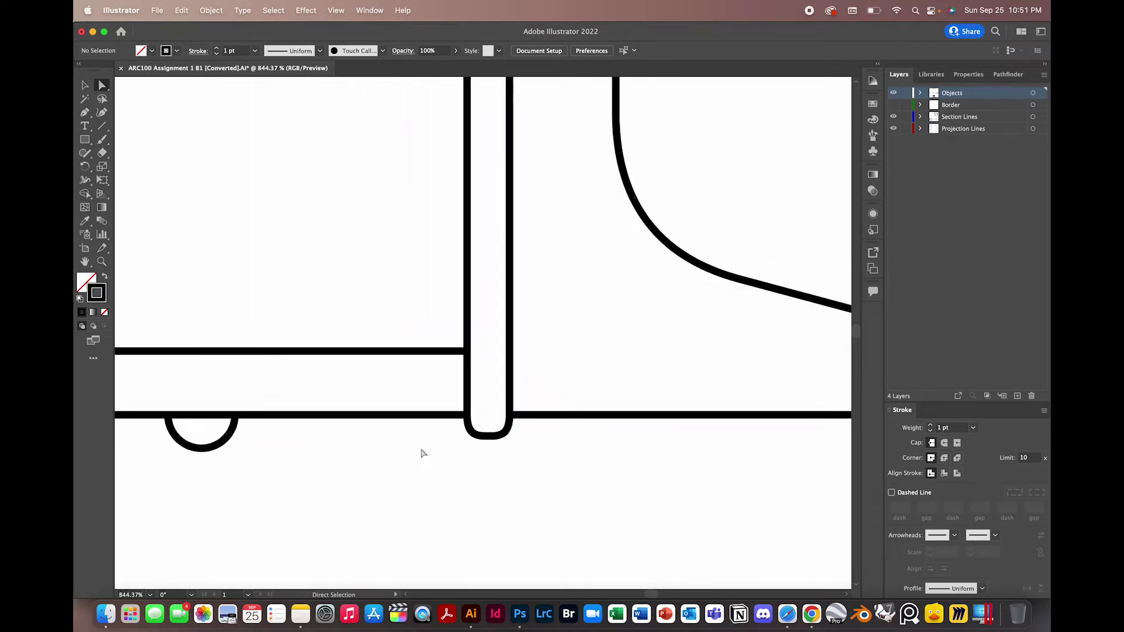
Select all artwork on the Objects layer and give its strokes round caps.
{"action": "left_click", "coordinate": [1035, 94]}
{"action": "left_click", "coordinate": [945, 442]}
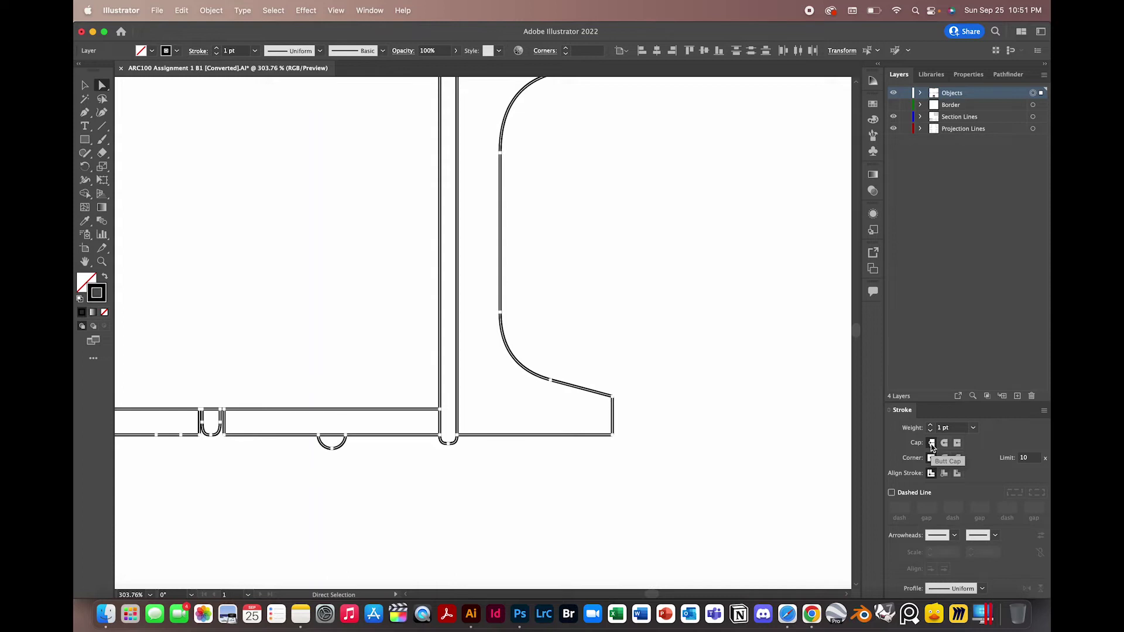
{"action": "left_click", "coordinate": [943, 446]}
{"action": "scroll", "coordinate": [646, 465], "scroll_direction": "up", "scroll_amount": 5}
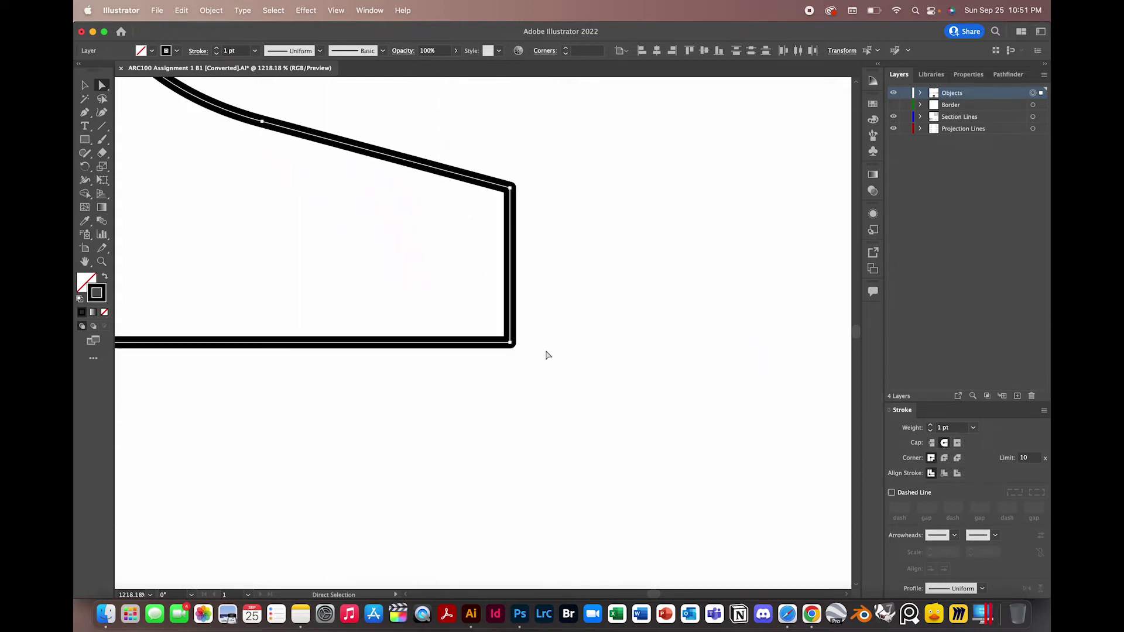
Change the Objects layer strokes to projecting caps and check the square and angled corners of the right-hand view's foot.
{"action": "left_click", "coordinate": [959, 447]}
{"action": "scroll", "coordinate": [619, 367], "scroll_direction": "up", "scroll_amount": 3}
{"action": "scroll", "coordinate": [521, 430], "scroll_direction": "up", "scroll_amount": 10}
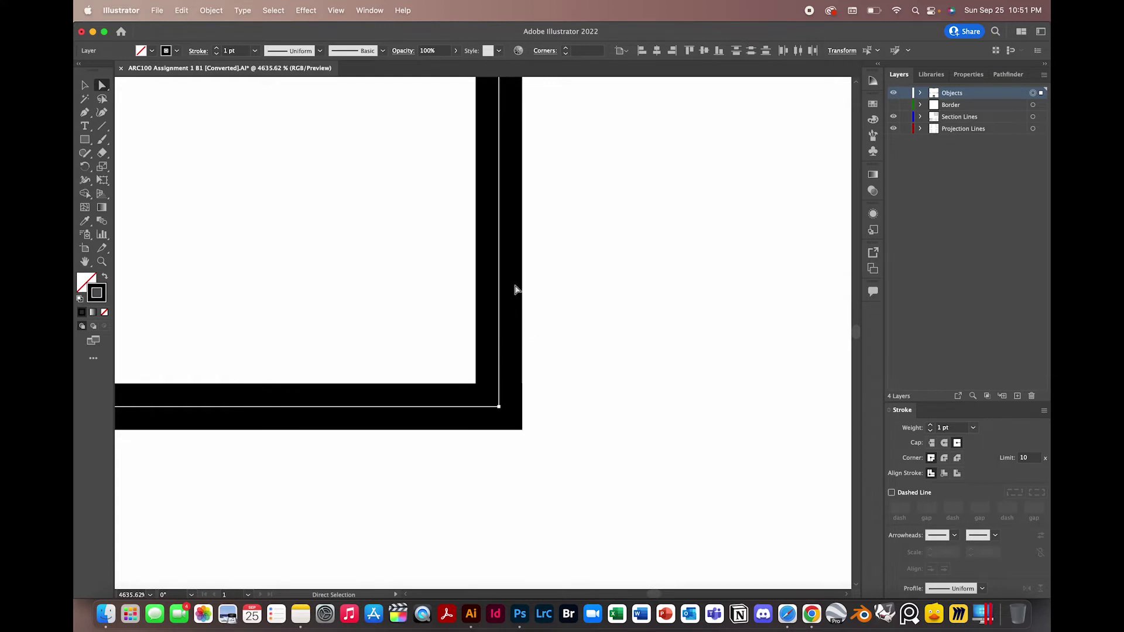
{"action": "scroll", "coordinate": [485, 351], "scroll_direction": "down", "scroll_amount": 10}
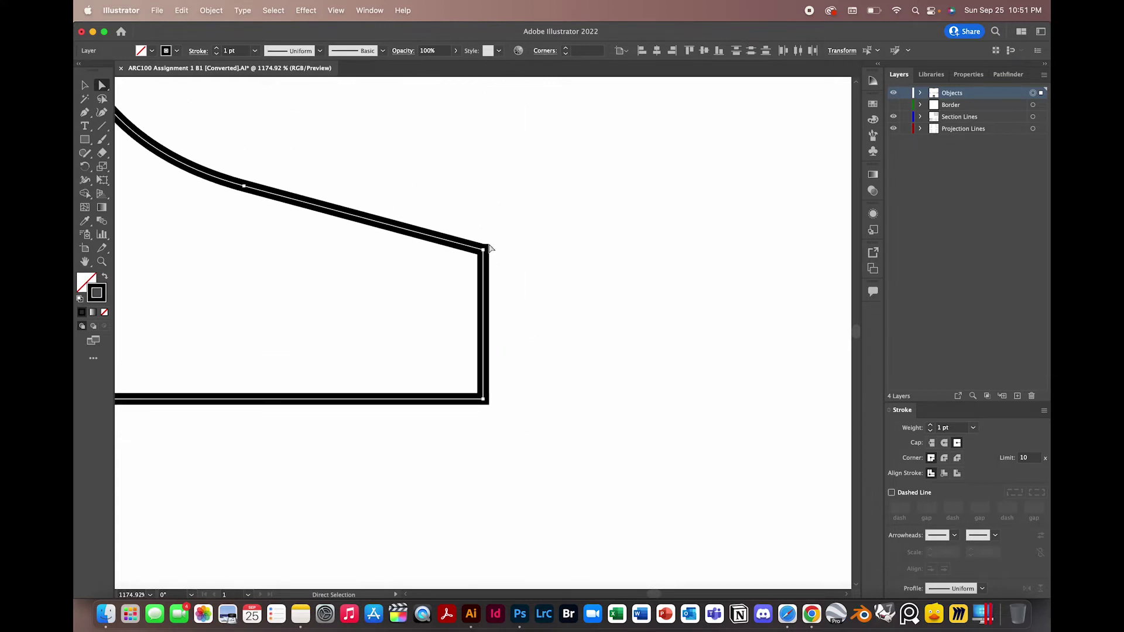
{"action": "scroll", "coordinate": [490, 249], "scroll_direction": "up", "scroll_amount": 10}
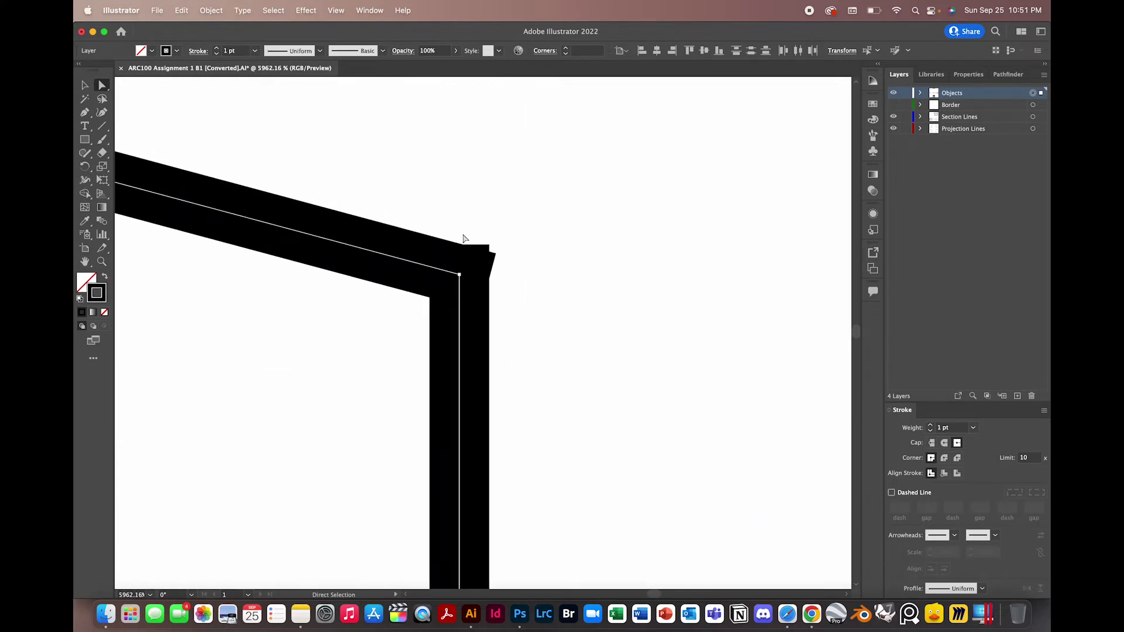
{"action": "scroll", "coordinate": [481, 250], "scroll_direction": "up", "scroll_amount": 5}
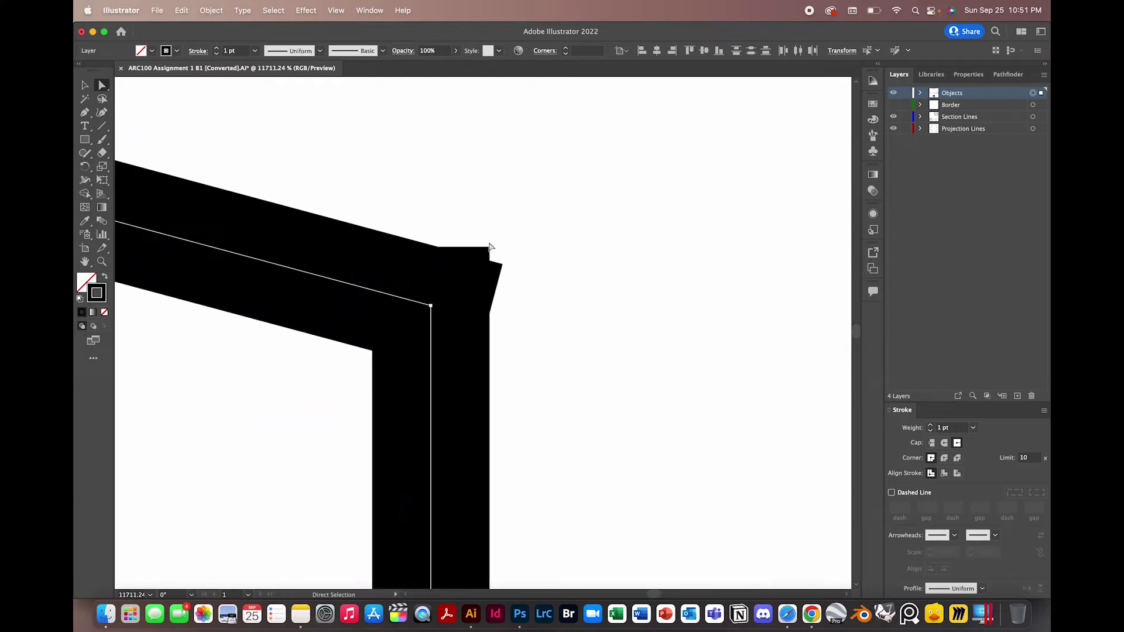
{"action": "scroll", "coordinate": [505, 250], "scroll_direction": "down", "scroll_amount": 10}
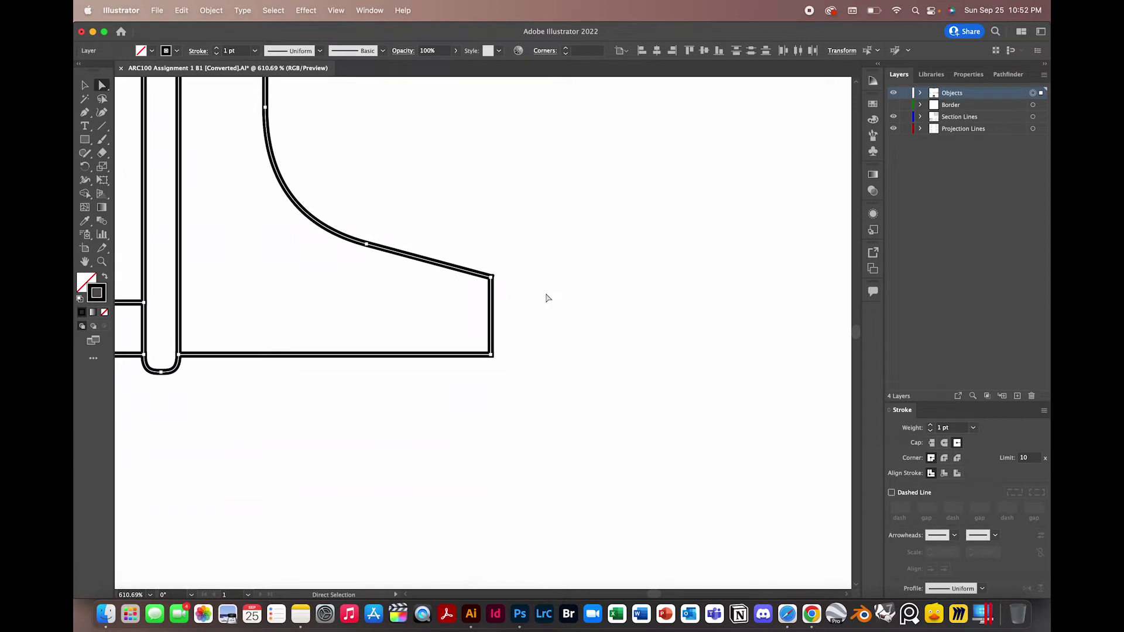
{"action": "scroll", "coordinate": [546, 298], "scroll_direction": "down", "scroll_amount": 4}
{"action": "scroll", "coordinate": [534, 445], "scroll_direction": "up", "scroll_amount": 10}
{"action": "scroll", "coordinate": [535, 412], "scroll_direction": "down", "scroll_amount": 5}
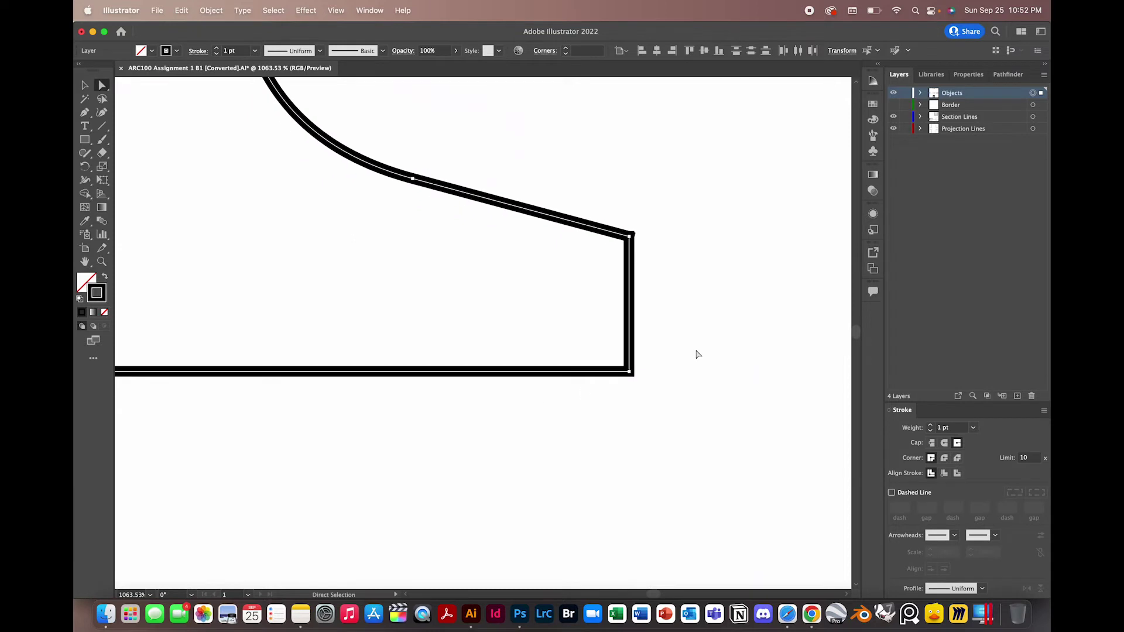
Inspect the corners of the right-hand view's foot up close and switch the Objects layer strokes to round caps.
{"action": "scroll", "coordinate": [698, 353], "scroll_direction": "up", "scroll_amount": 3}
{"action": "scroll", "coordinate": [605, 381], "scroll_direction": "up", "scroll_amount": 2}
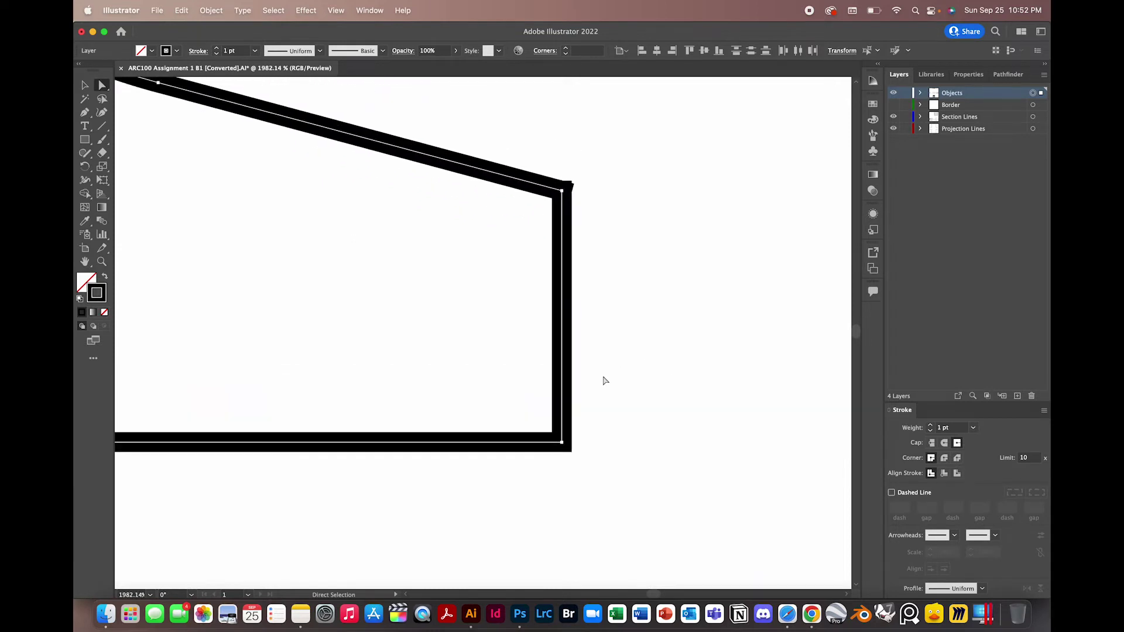
{"action": "scroll", "coordinate": [586, 213], "scroll_direction": "up", "scroll_amount": 2}
{"action": "scroll", "coordinate": [584, 213], "scroll_direction": "down", "scroll_amount": 3}
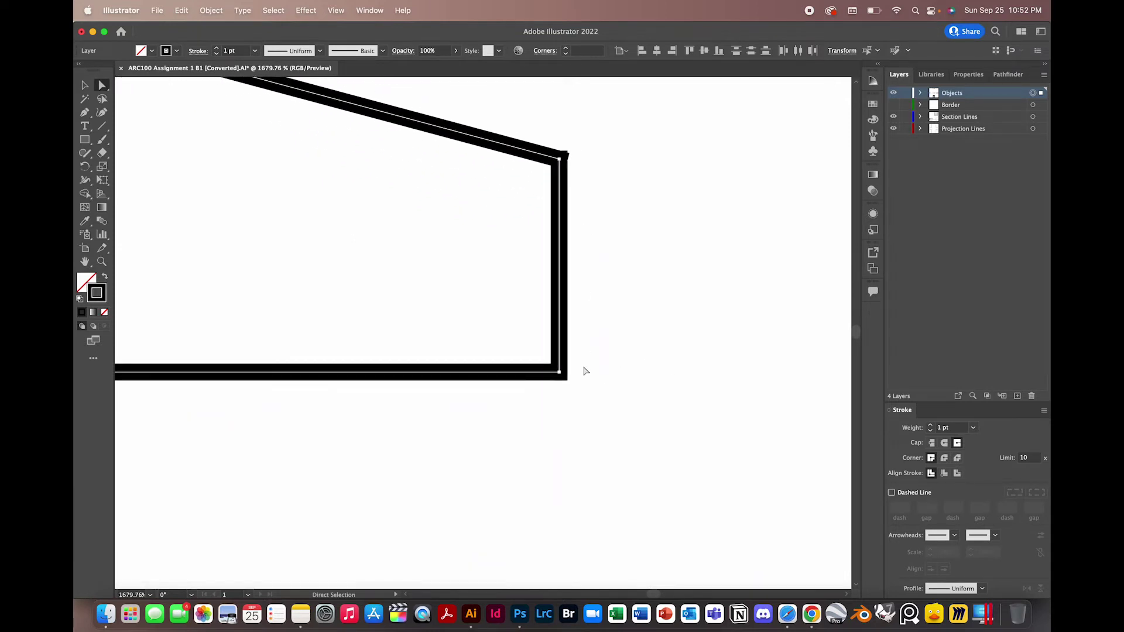
{"action": "scroll", "coordinate": [584, 371], "scroll_direction": "up", "scroll_amount": 4}
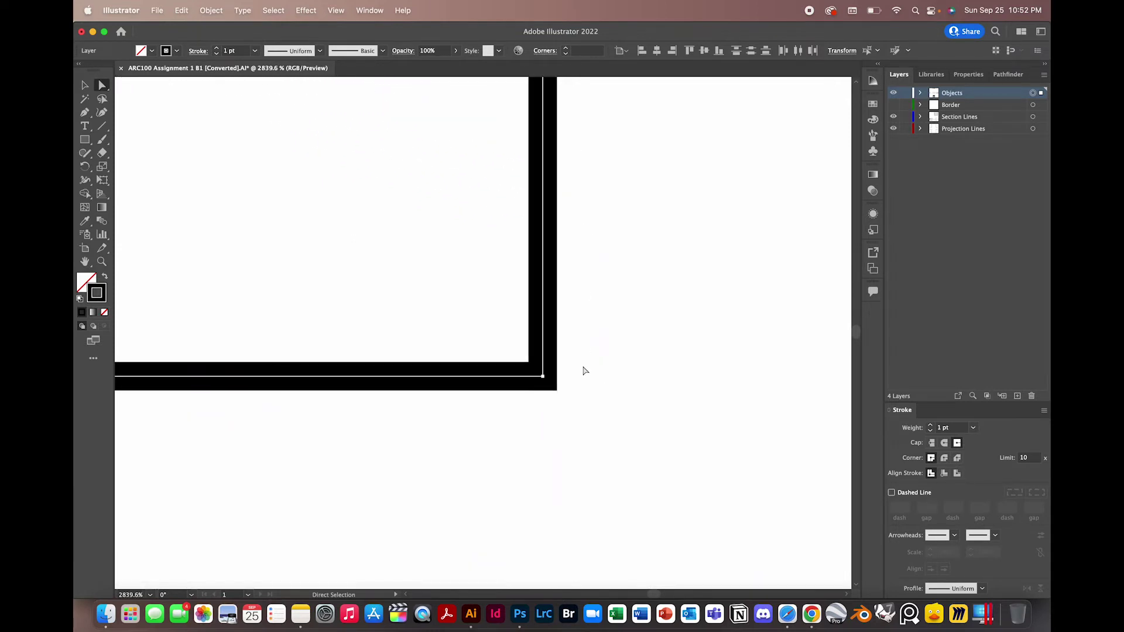
{"action": "left_click", "coordinate": [944, 444]}
{"action": "scroll", "coordinate": [573, 455], "scroll_direction": "down", "scroll_amount": 5}
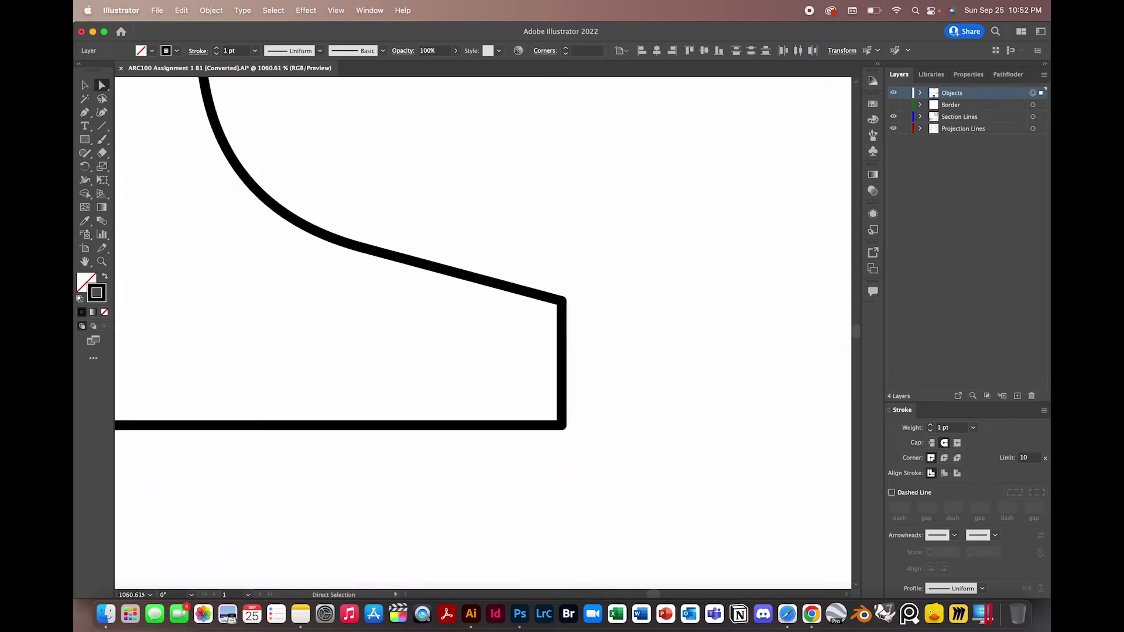
Set the stroke weight of all artwork on the Objects layer to 0.5 pt and deselect it.
{"action": "scroll", "coordinate": [455, 517], "scroll_direction": "left", "scroll_amount": 4}
{"action": "scroll", "coordinate": [454, 517], "scroll_direction": "down", "scroll_amount": 3}
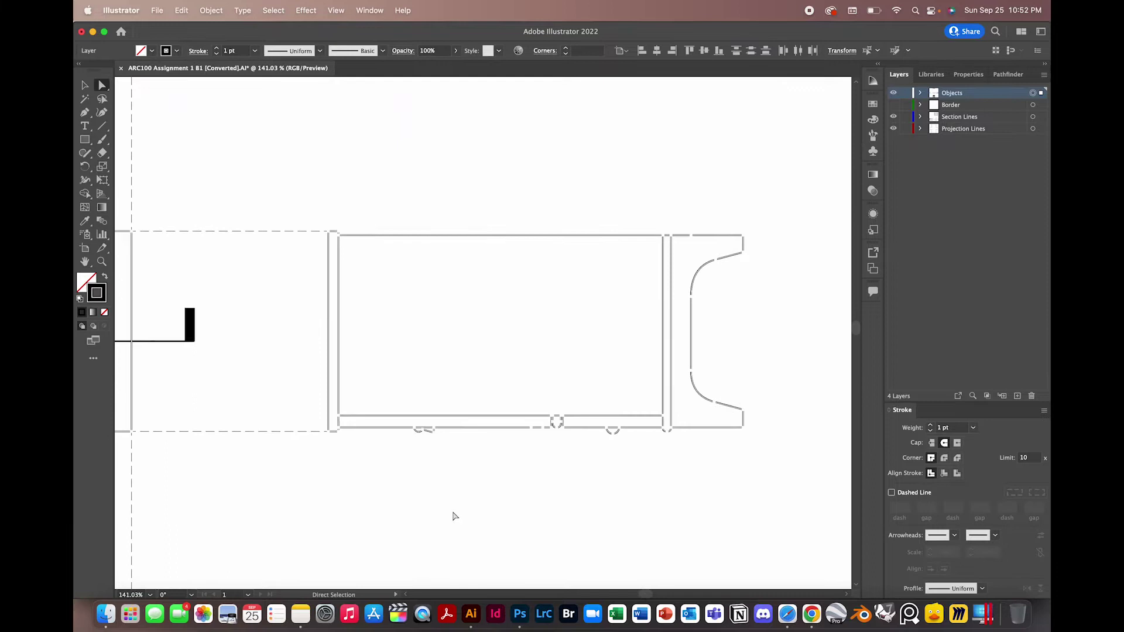
{"action": "scroll", "coordinate": [454, 517], "scroll_direction": "down", "scroll_amount": 4}
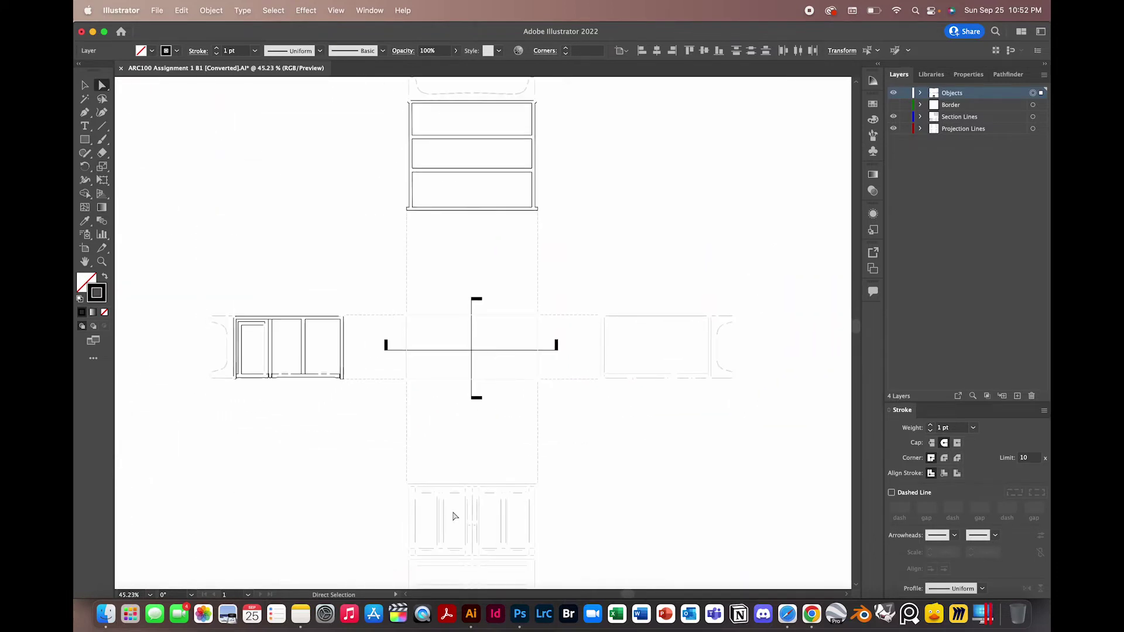
{"action": "left_click", "coordinate": [227, 51]}
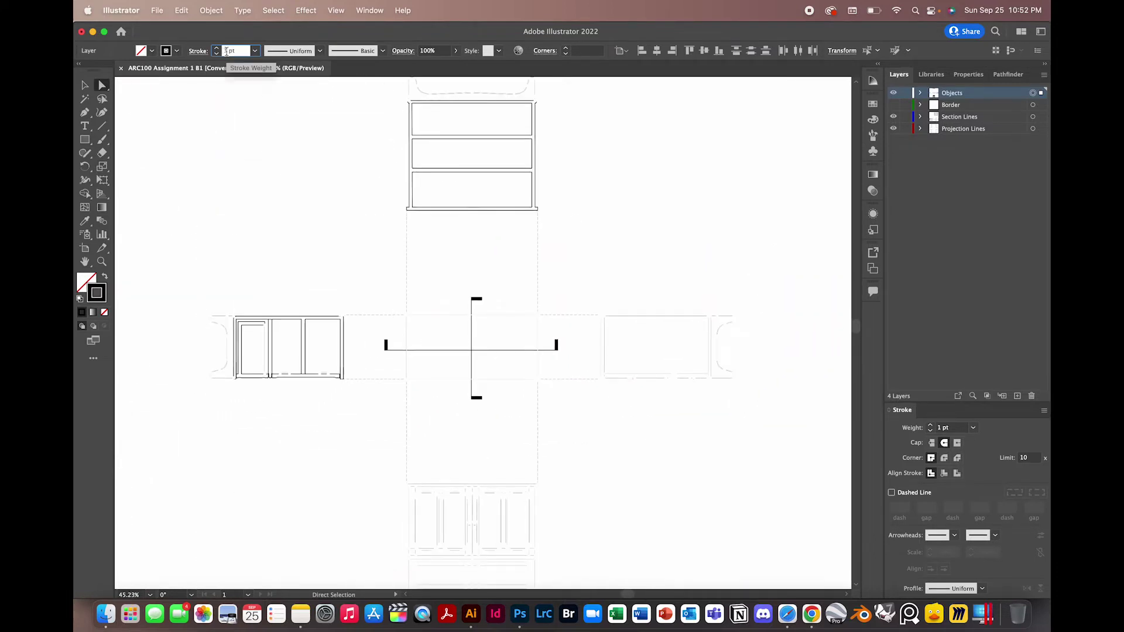
{"action": "type", "text": ".5"}
{"action": "key", "text": "Return"}
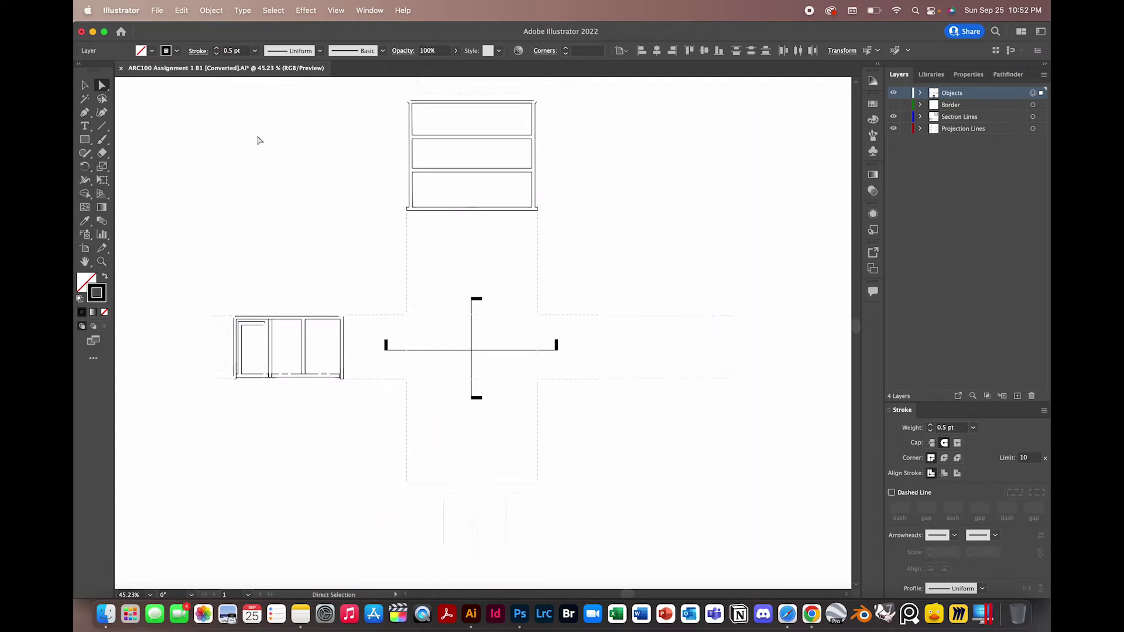
{"action": "left_click", "coordinate": [507, 284]}
Review the thinner object lines against the section lines across all cabinet views, including the details of the left-hand section.
{"action": "scroll", "coordinate": [507, 283], "scroll_direction": "down", "scroll_amount": 2}
{"action": "scroll", "coordinate": [507, 446], "scroll_direction": "up", "scroll_amount": 3}
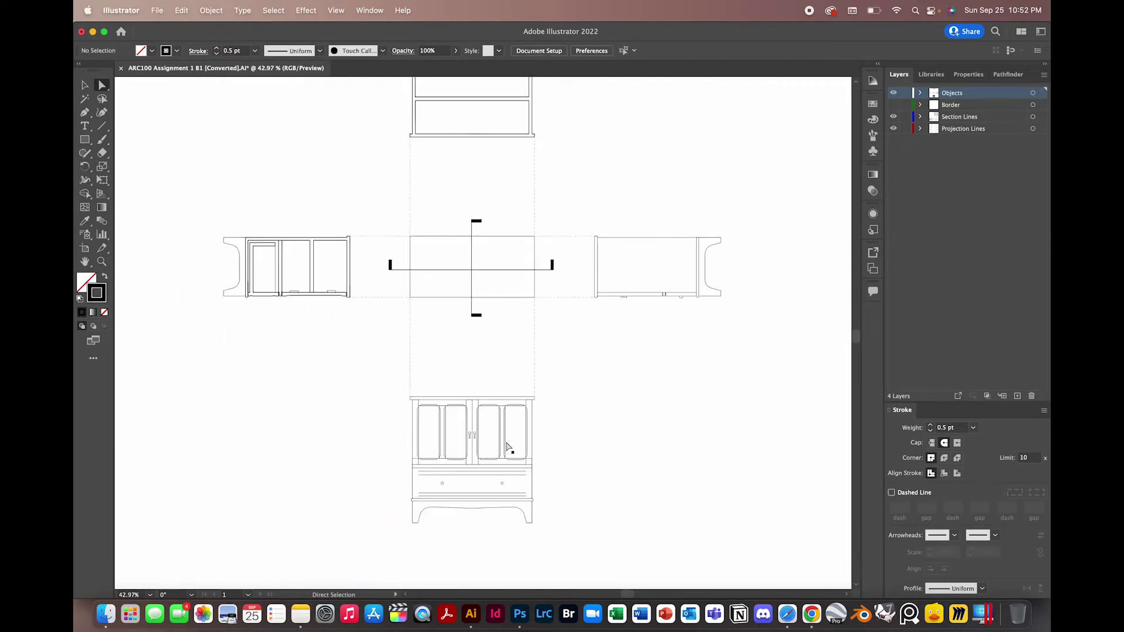
{"action": "scroll", "coordinate": [507, 447], "scroll_direction": "down", "scroll_amount": 1}
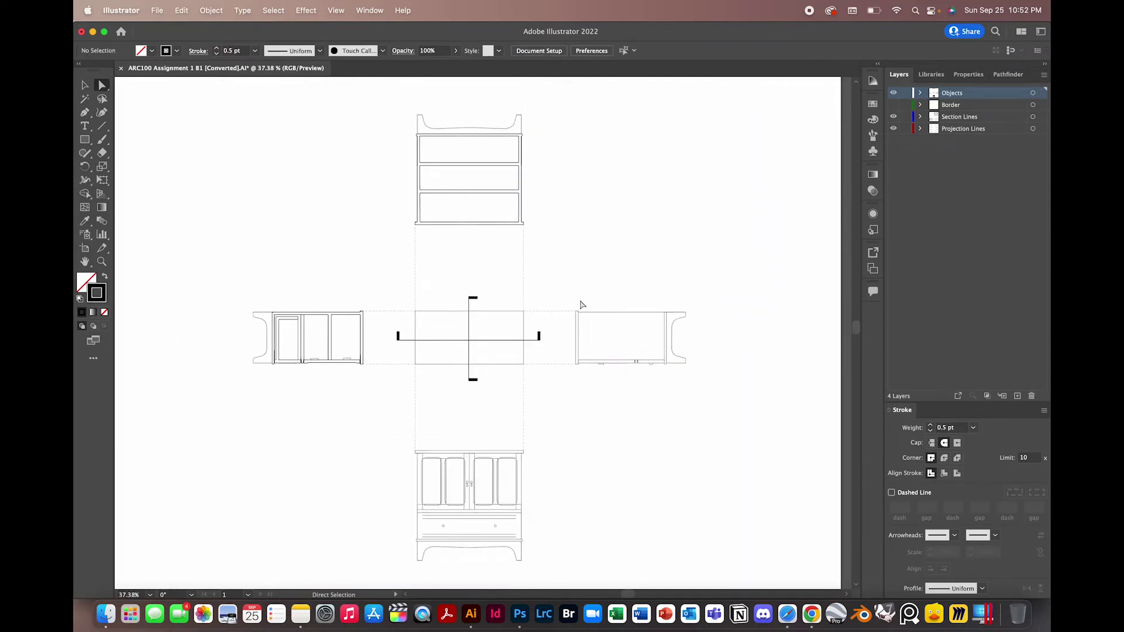
{"action": "scroll", "coordinate": [582, 304], "scroll_direction": "left", "scroll_amount": 2}
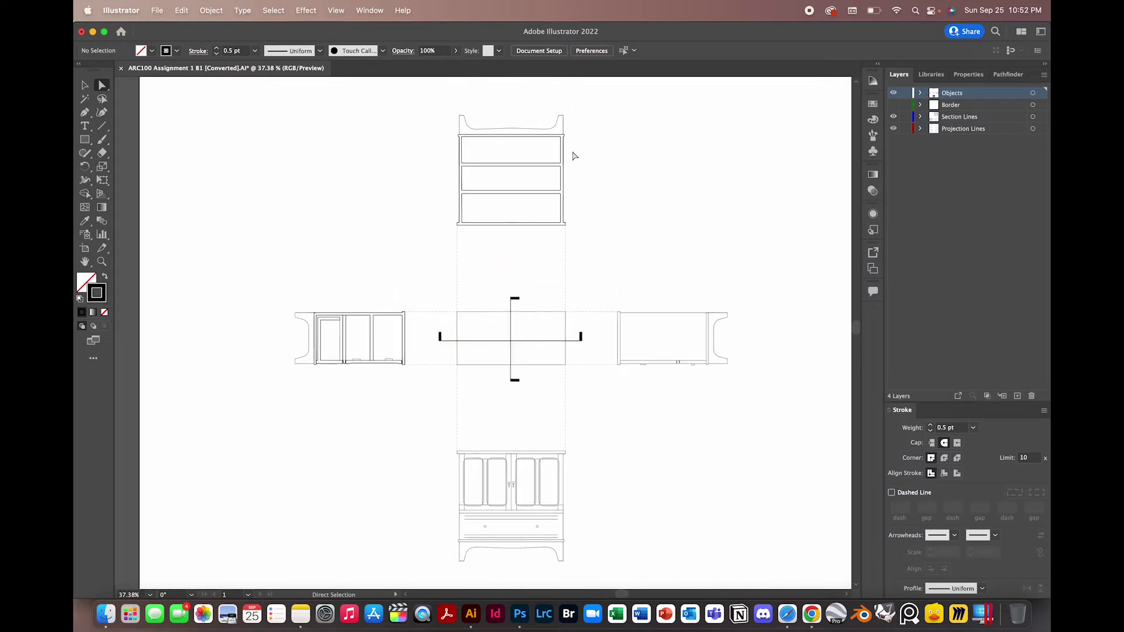
{"action": "scroll", "coordinate": [573, 155], "scroll_direction": "up", "scroll_amount": 3}
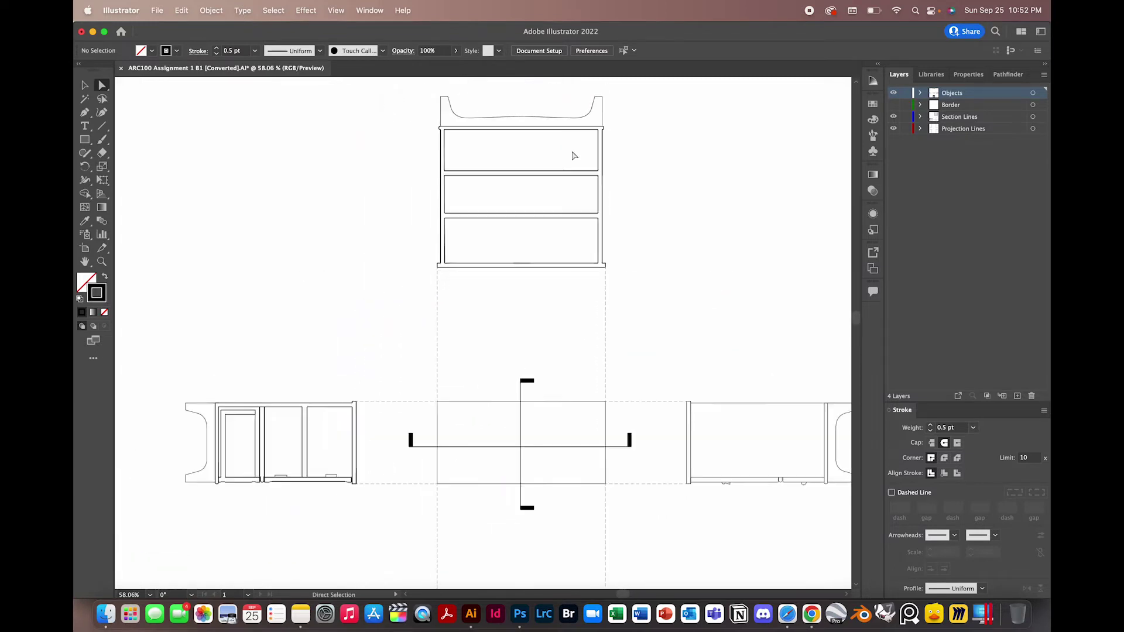
{"action": "scroll", "coordinate": [304, 469], "scroll_direction": "up", "scroll_amount": 3}
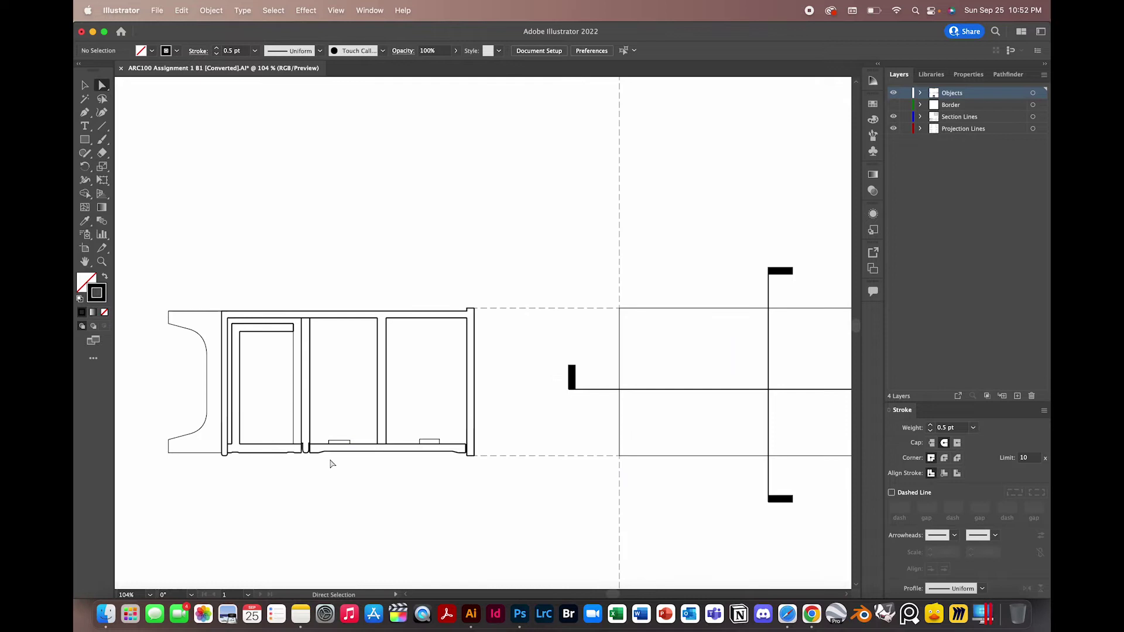
{"action": "scroll", "coordinate": [329, 459], "scroll_direction": "up", "scroll_amount": 3}
{"action": "scroll", "coordinate": [333, 466], "scroll_direction": "up", "scroll_amount": 1}
{"action": "scroll", "coordinate": [465, 414], "scroll_direction": "down", "scroll_amount": 3}
{"action": "scroll", "coordinate": [474, 419], "scroll_direction": "up", "scroll_amount": 5}
{"action": "scroll", "coordinate": [481, 425], "scroll_direction": "down", "scroll_amount": 5}
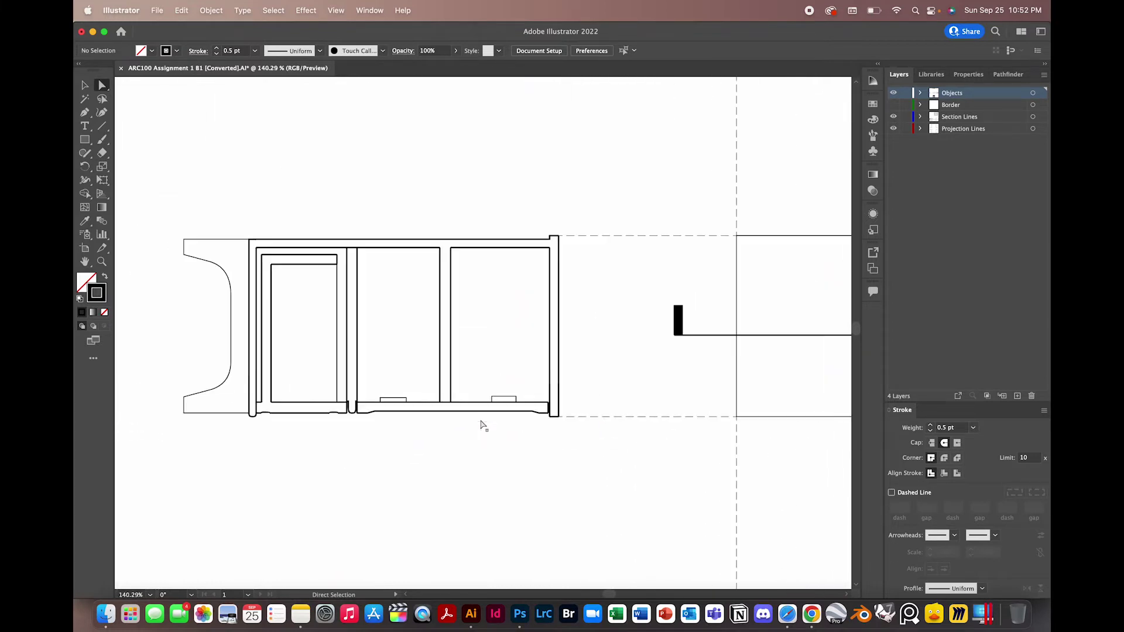
{"action": "scroll", "coordinate": [561, 291], "scroll_direction": "down", "scroll_amount": 3}
{"action": "scroll", "coordinate": [562, 289], "scroll_direction": "right", "scroll_amount": 3}
{"action": "scroll", "coordinate": [592, 244], "scroll_direction": "up", "scroll_amount": 4}
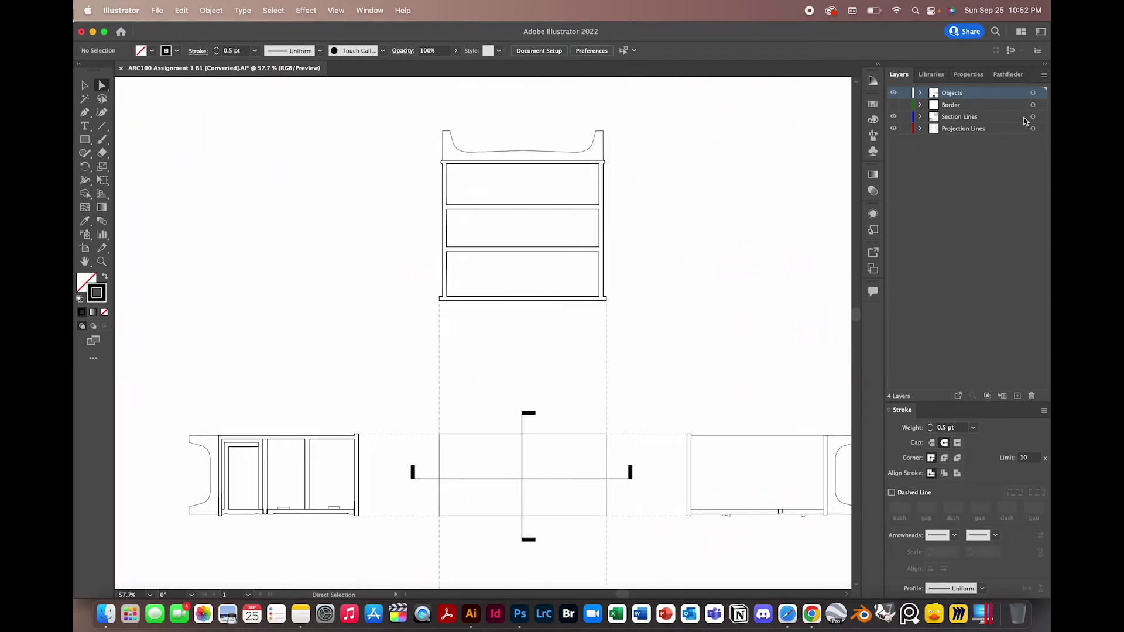
Try a 1 pt stroke weight on the Section Lines layer and compare the cut outlines with the thin object lines.
{"action": "left_click", "coordinate": [1034, 117]}
{"action": "left_click", "coordinate": [232, 51]}
{"action": "type", "text": "1"}
{"action": "left_click", "coordinate": [383, 261]}
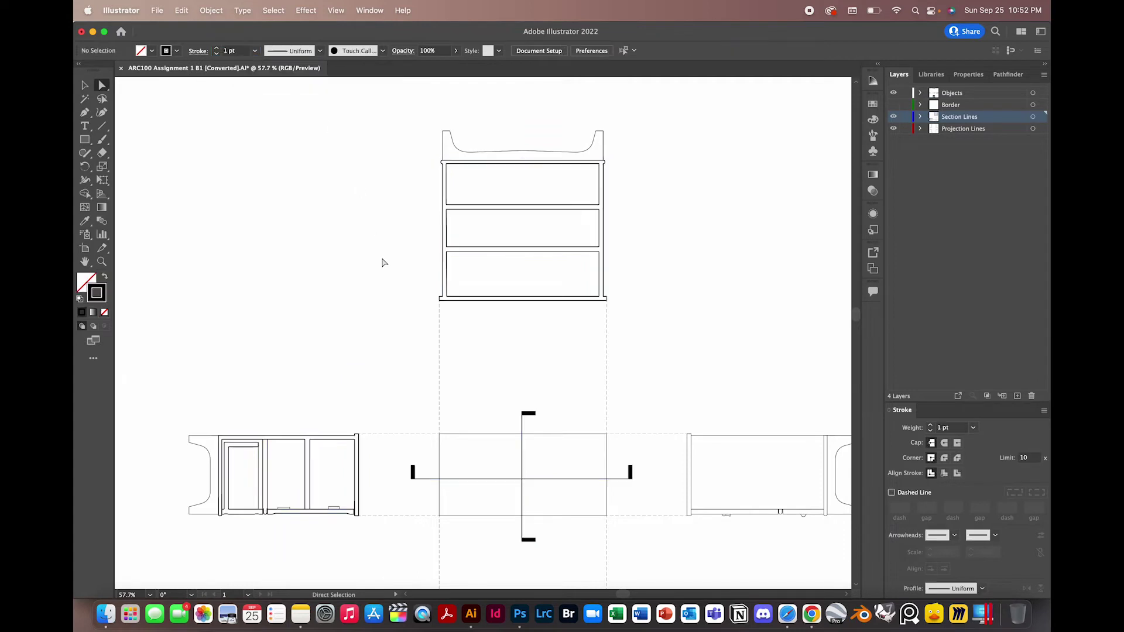
{"action": "scroll", "coordinate": [583, 188], "scroll_direction": "down", "scroll_amount": 5}
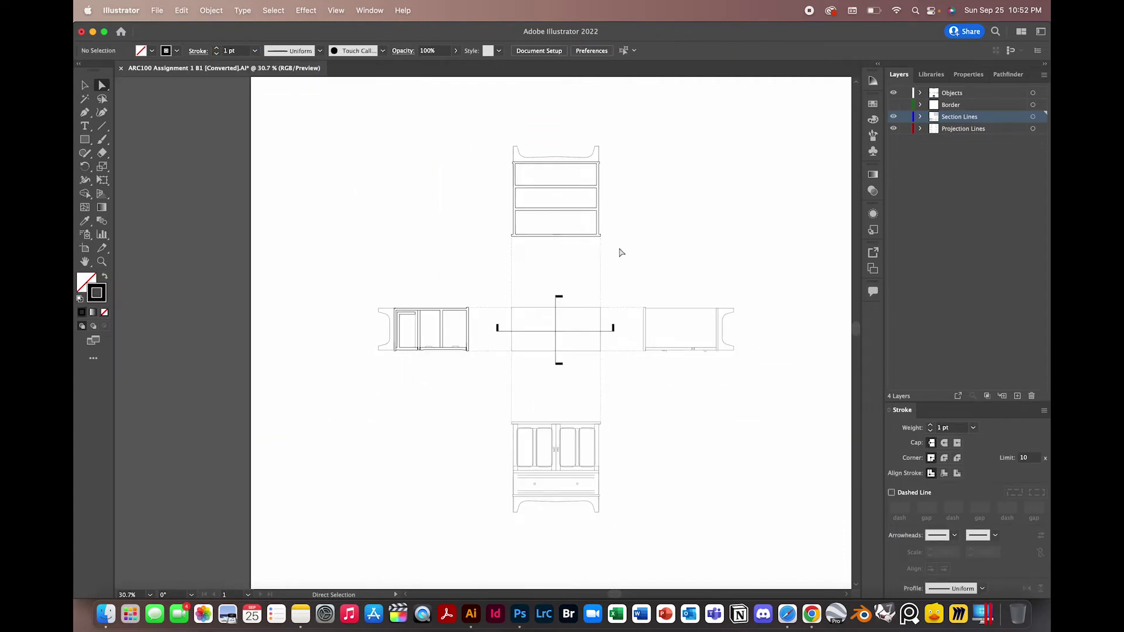
{"action": "left_click", "coordinate": [1033, 117]}
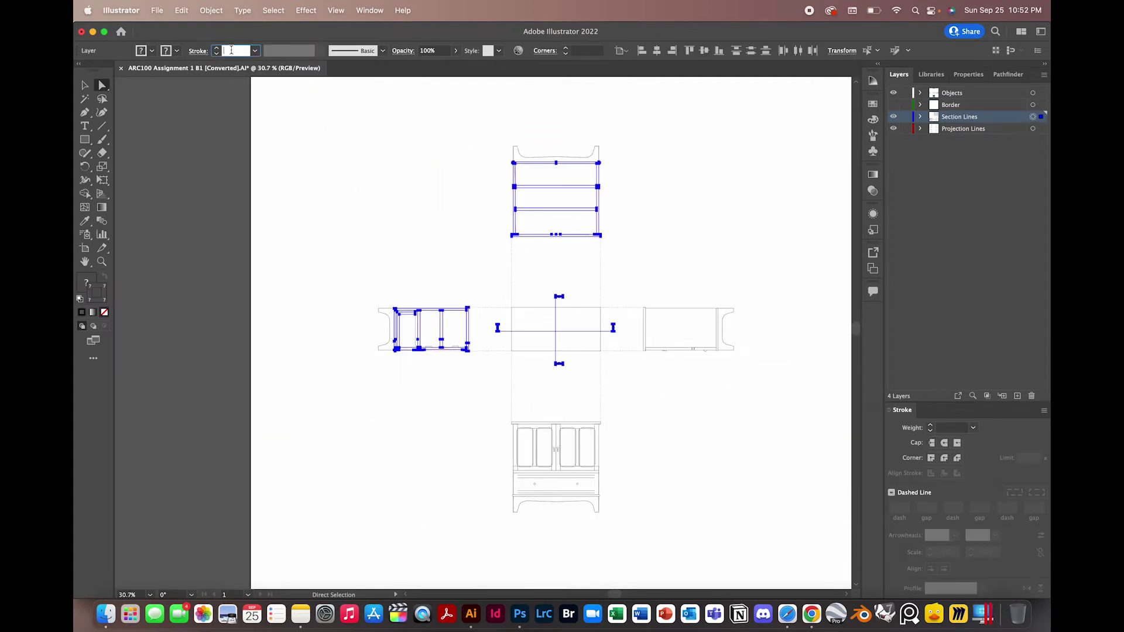
{"action": "left_click", "coordinate": [662, 228]}
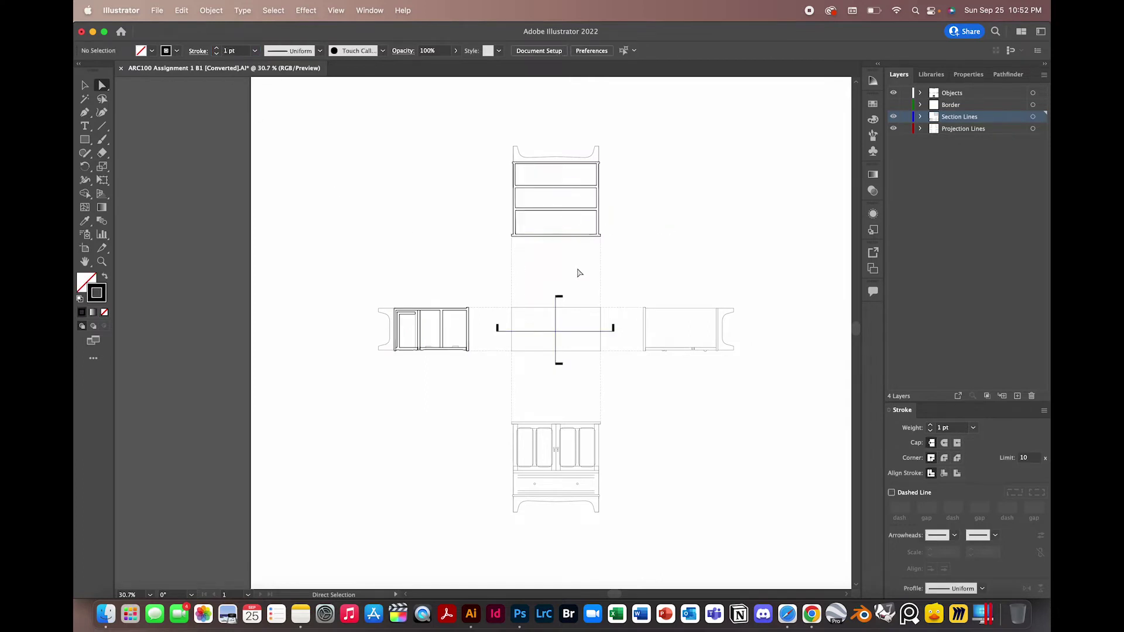
{"action": "scroll", "coordinate": [534, 346], "scroll_direction": "up", "scroll_amount": 3}
{"action": "scroll", "coordinate": [534, 346], "scroll_direction": "up", "scroll_amount": 3}
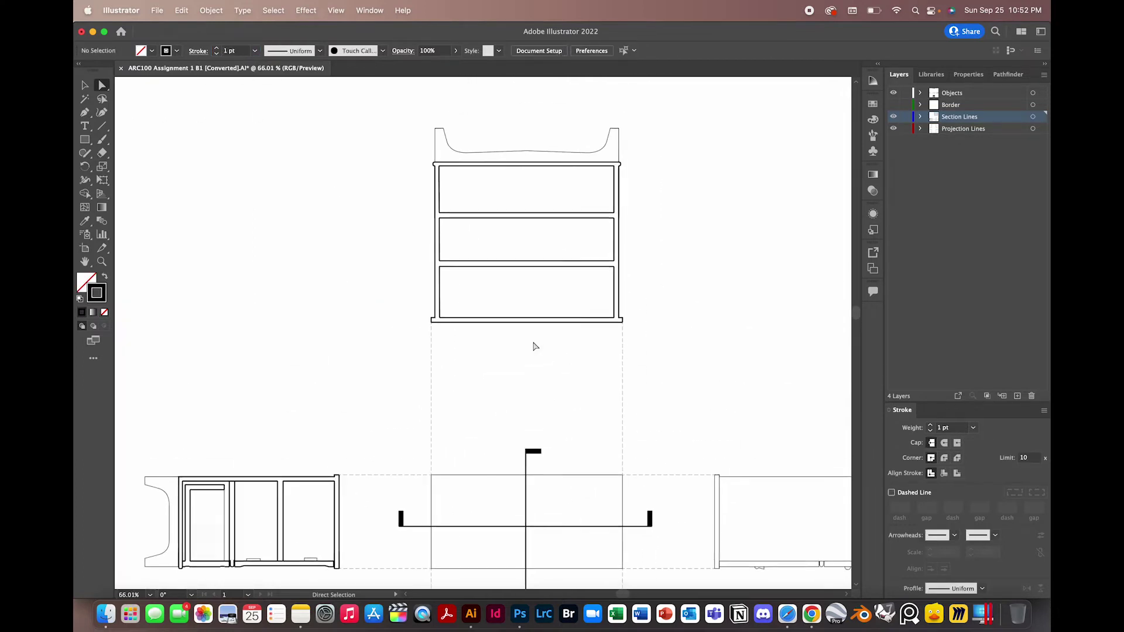
{"action": "scroll", "coordinate": [469, 375], "scroll_direction": "up", "scroll_amount": 3}
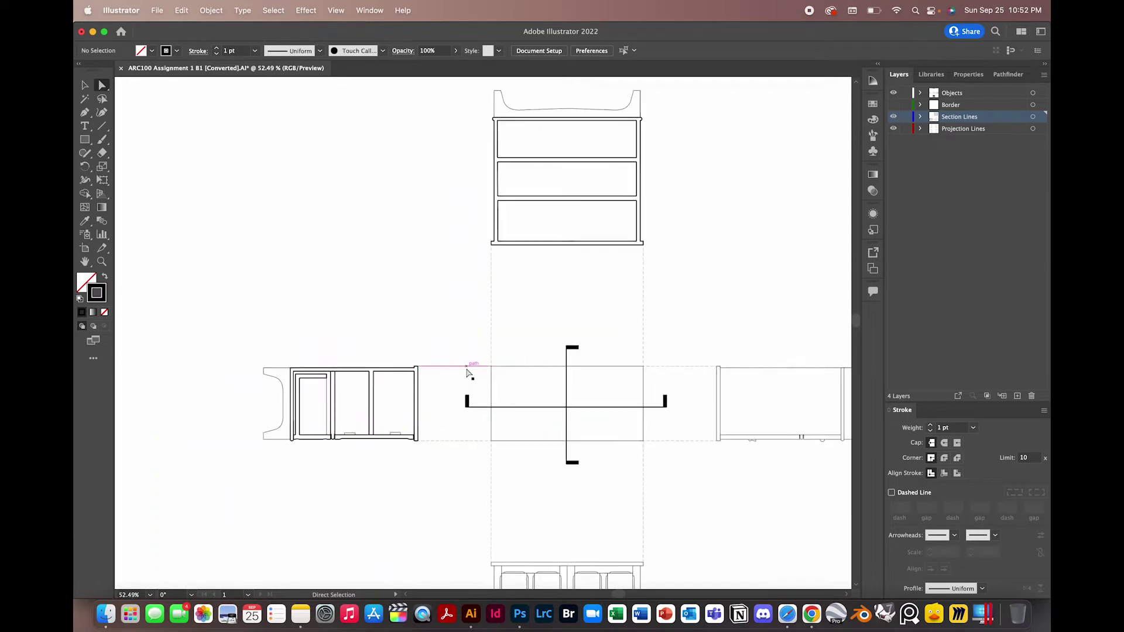
Set the stroke weight of all artwork on the Section Lines layer to 0.5 pt.
{"action": "left_click", "coordinate": [1034, 117]}
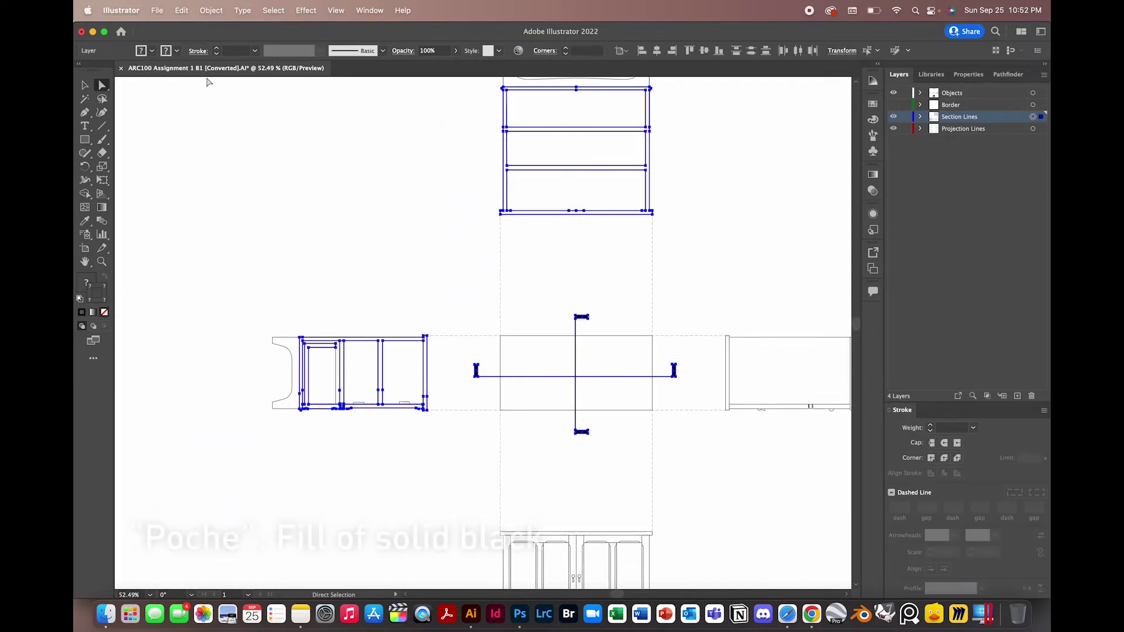
{"action": "left_click", "coordinate": [235, 50]}
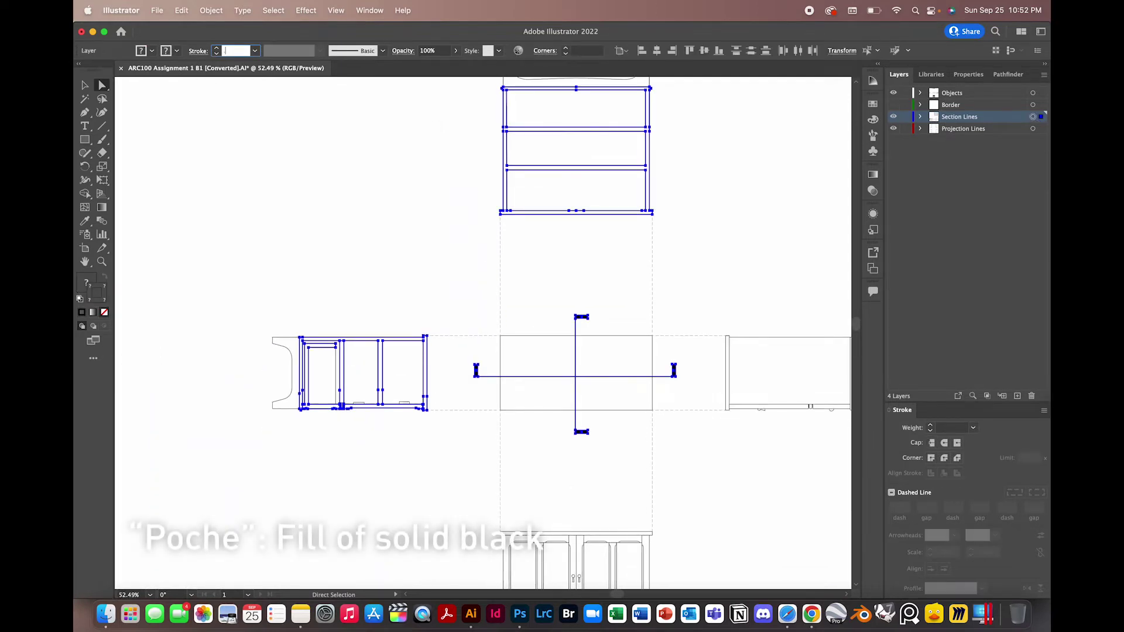
{"action": "type", "text": "0.5"}
{"action": "key", "text": "Return"}
{"action": "scroll", "coordinate": [693, 229], "scroll_direction": "up", "scroll_amount": 2}
{"action": "scroll", "coordinate": [693, 230], "scroll_direction": "right", "scroll_amount": 3}
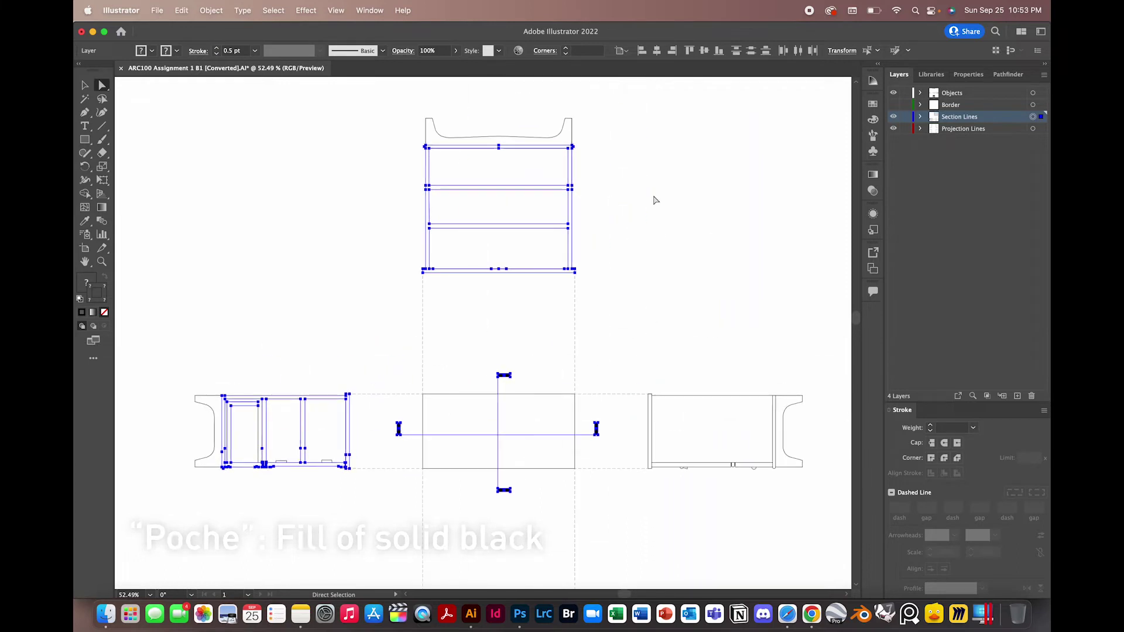